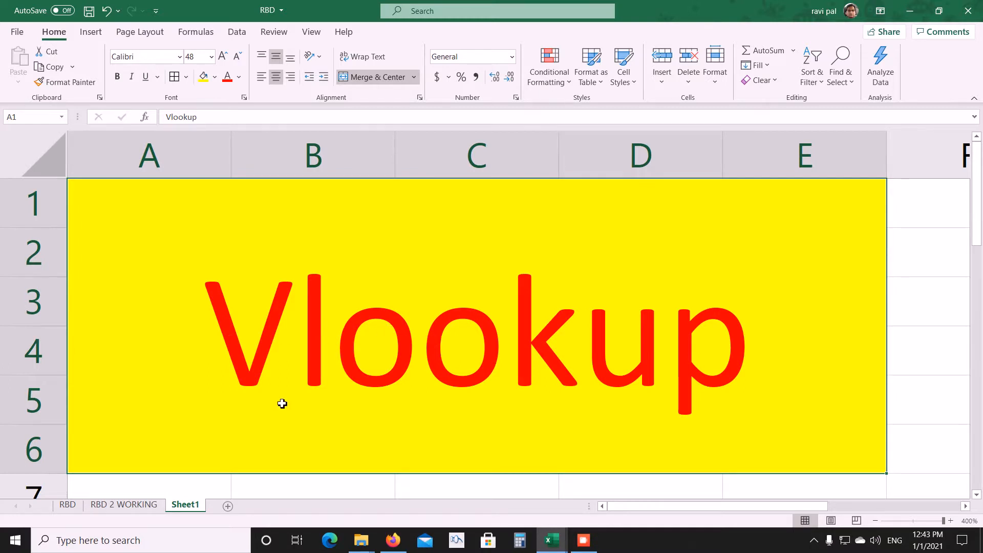
click(582, 540)
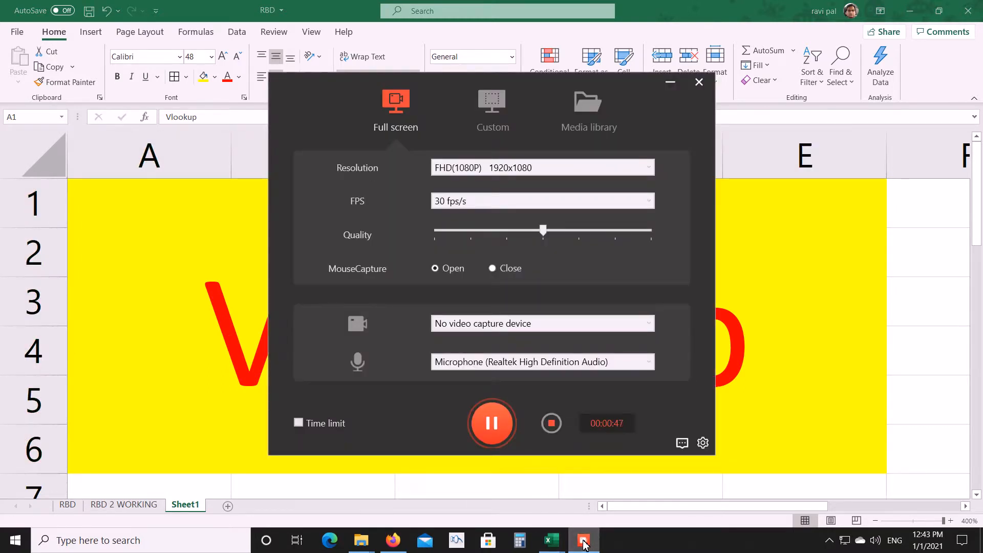
click(583, 540)
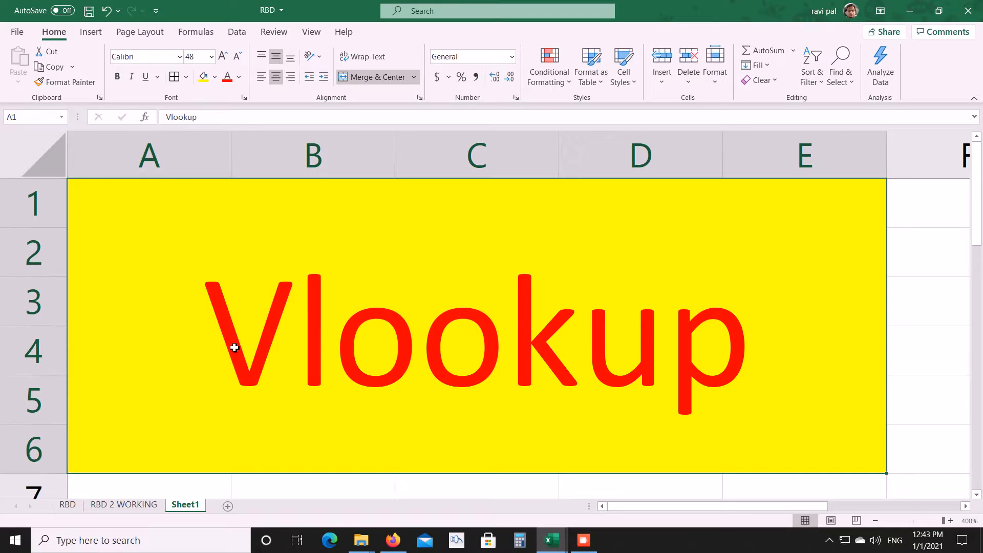
click(583, 540)
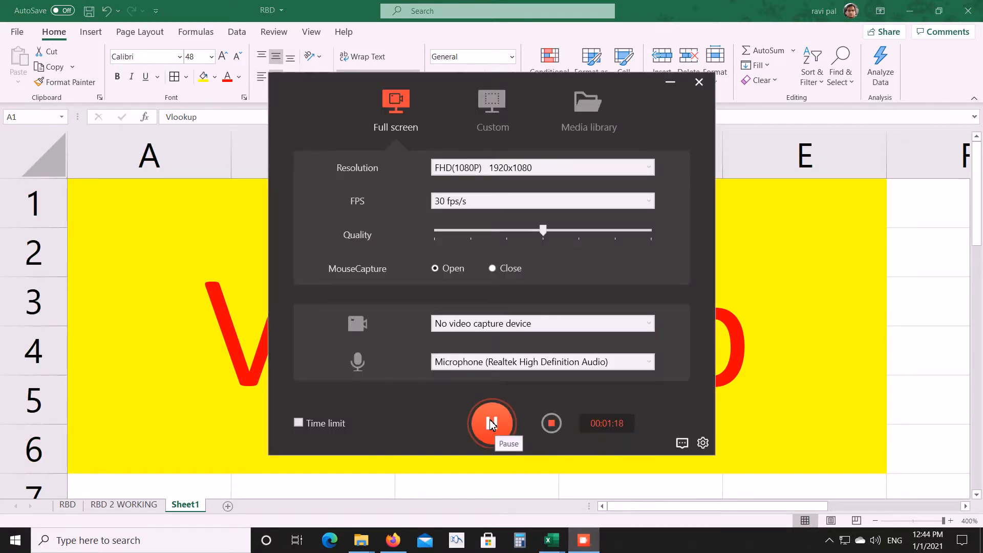
click(670, 82)
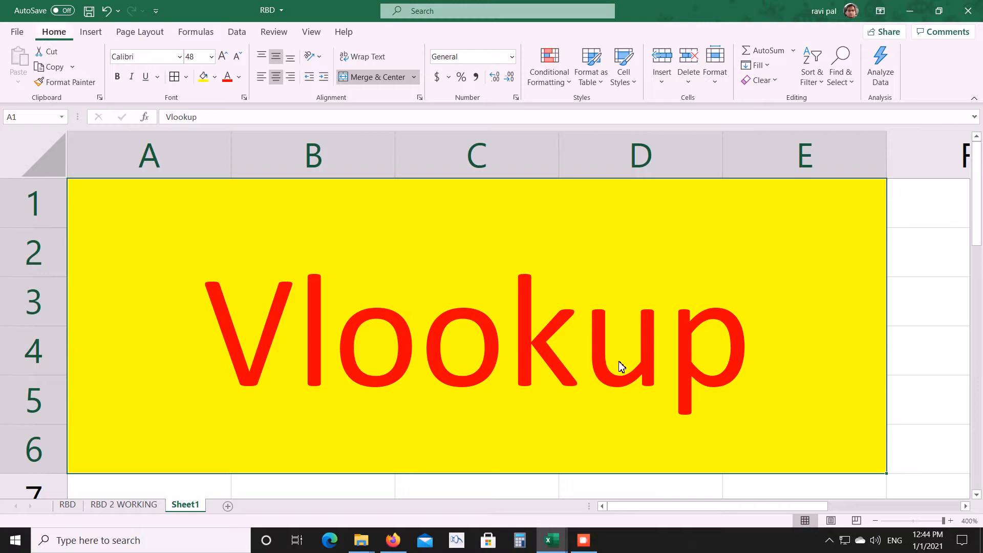
Open the RBD 2 WORKING sheet of the RBD workbook and examine its columns from Trip Id through Trip Status.
key(alt+Tab)
key(alt+Tab)
key(alt+Tab)
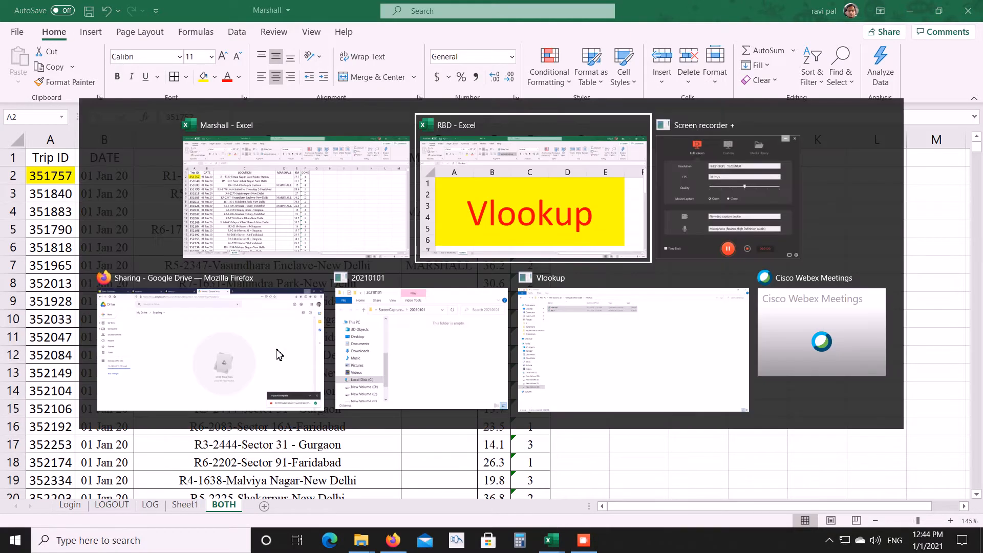
click(130, 505)
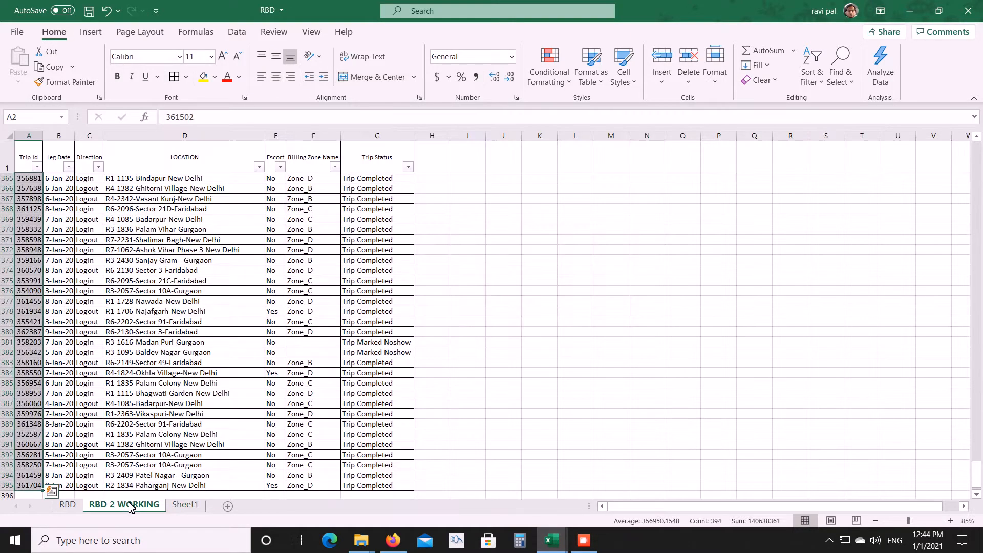
click(28, 135)
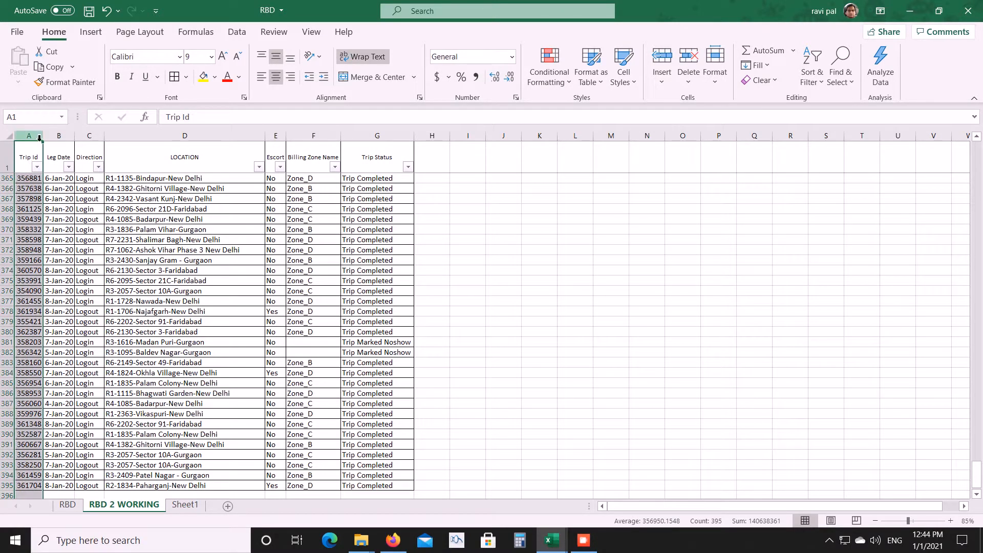
click(74, 139)
click(100, 142)
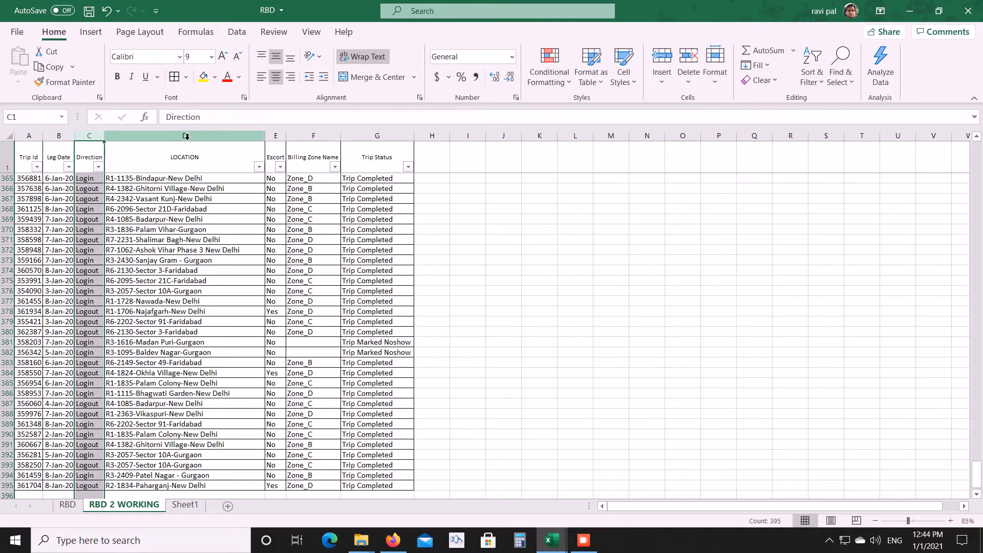
click(241, 143)
click(277, 140)
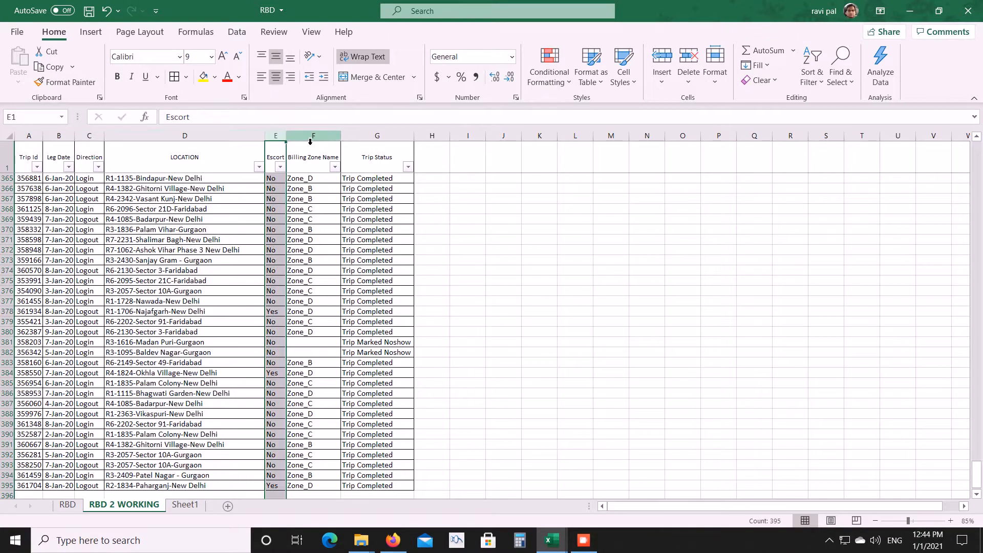
click(313, 138)
click(384, 138)
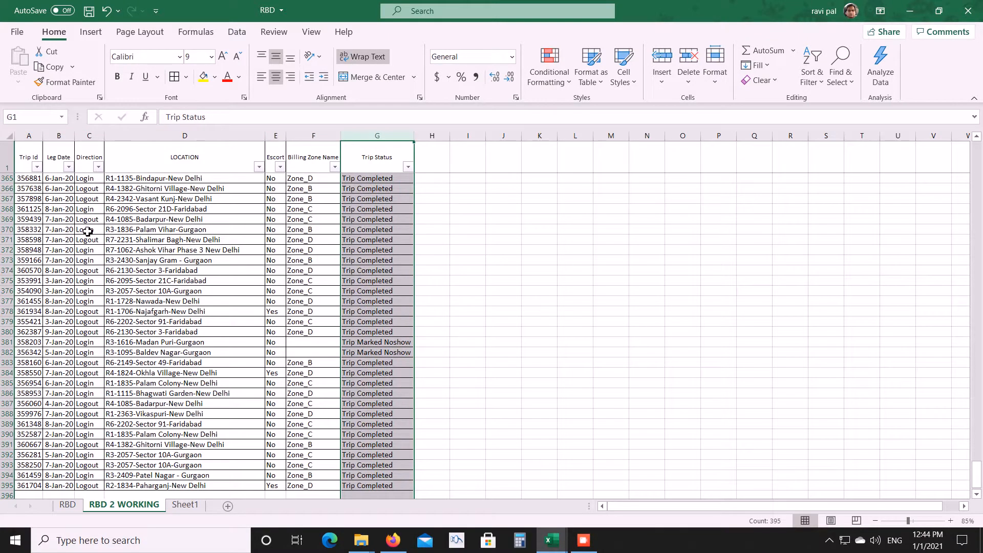
Compare the Trip Id column of the RBD 2 WORKING sheet with the Trip ID column of the Marshall workbook's BOTH sheet.
click(34, 139)
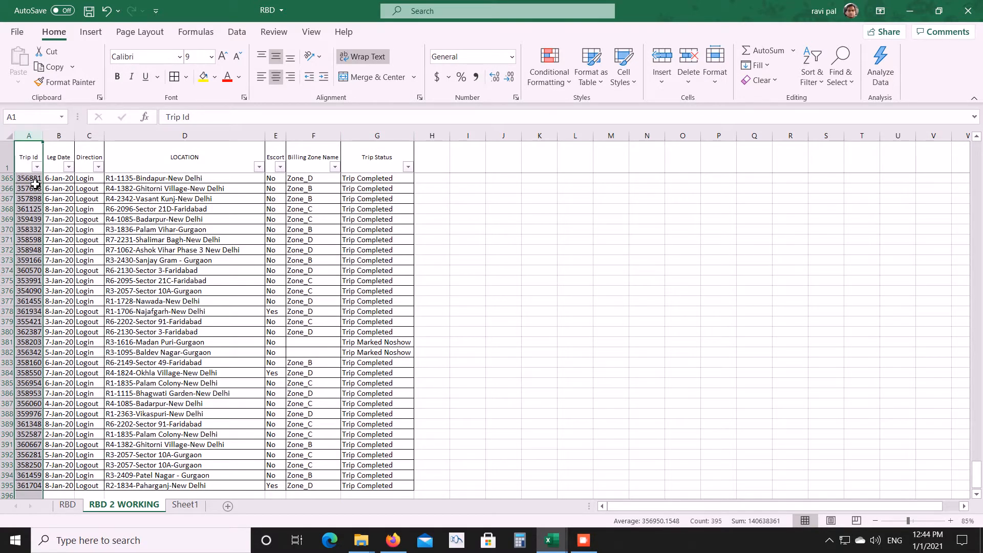
key(alt+Tab)
click(51, 139)
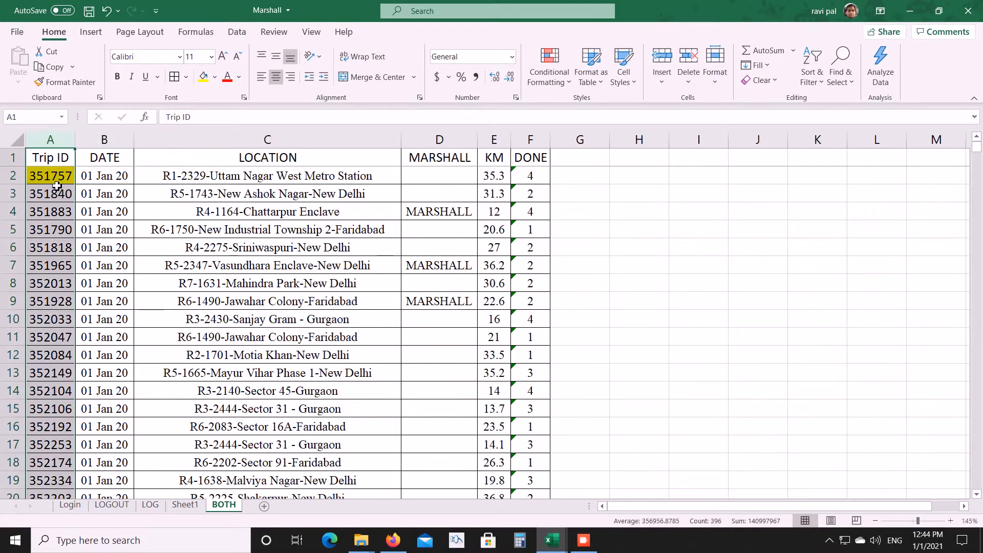
key(alt+Tab)
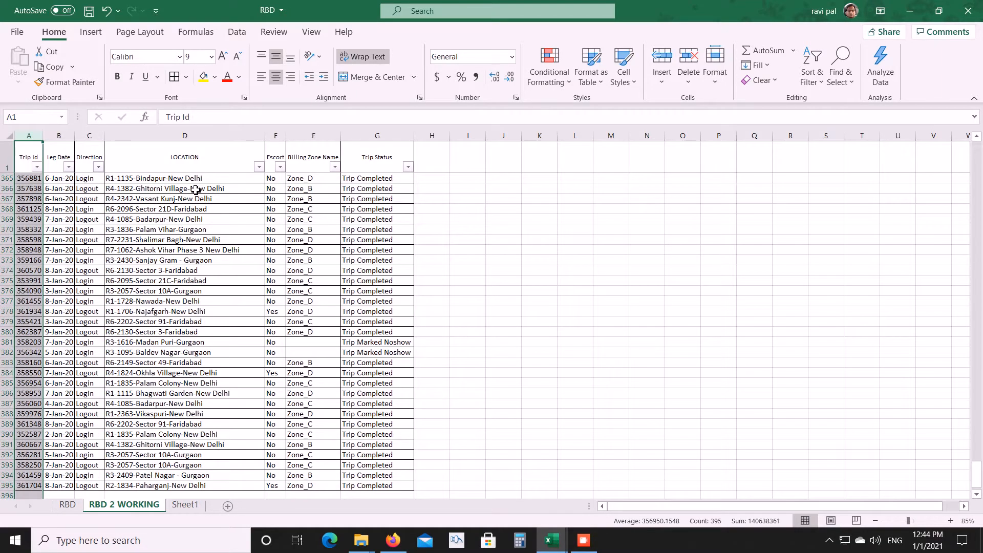
key(alt+Tab)
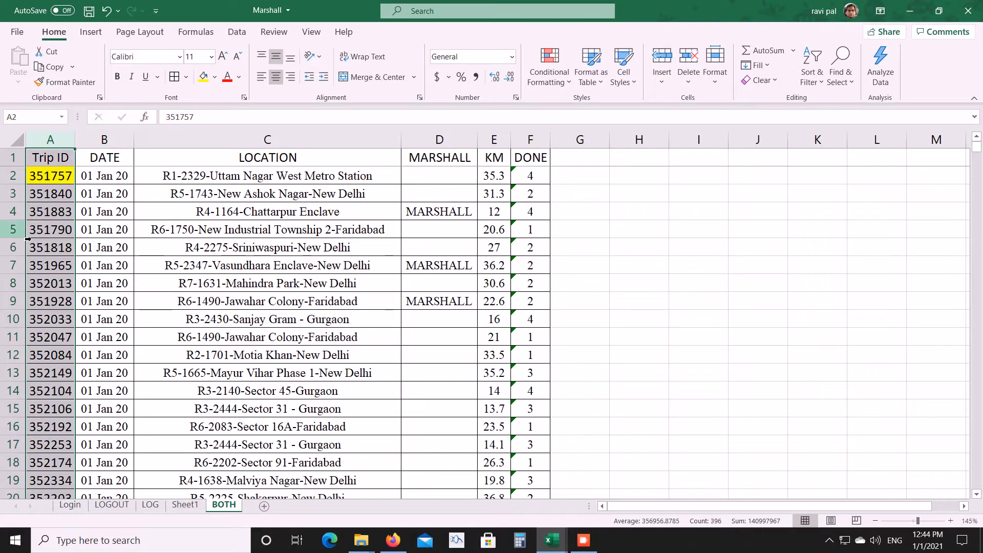
click(73, 190)
click(64, 172)
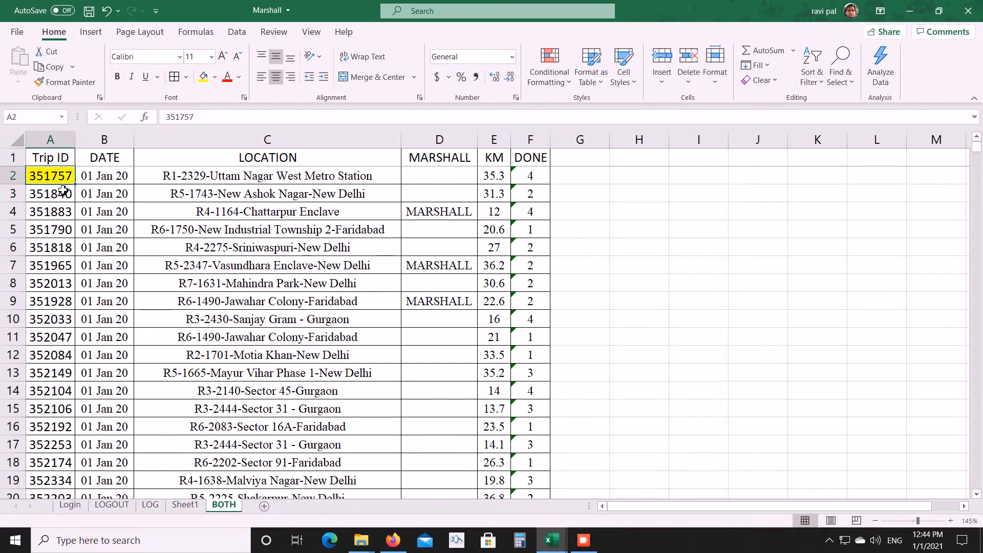
key(alt+Tab)
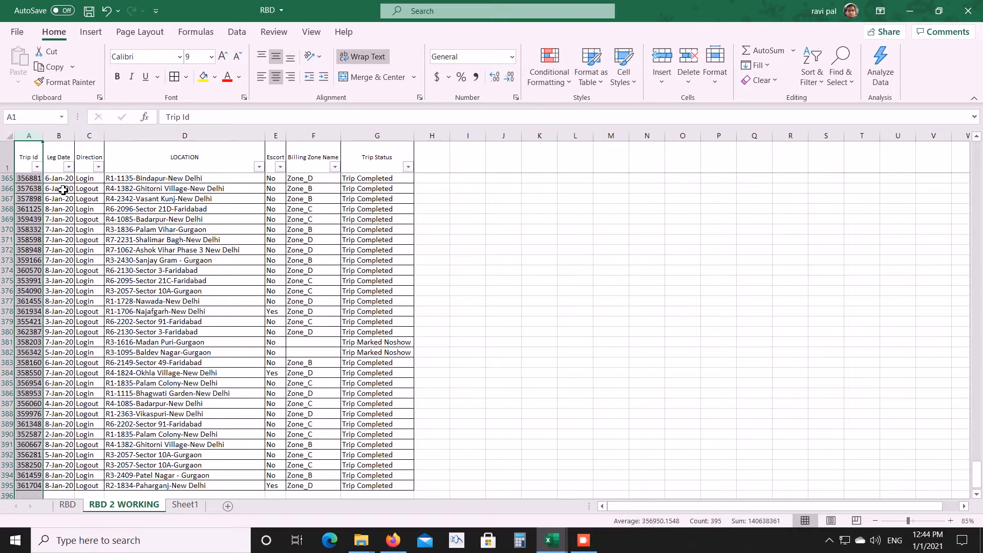
key(alt+Tab)
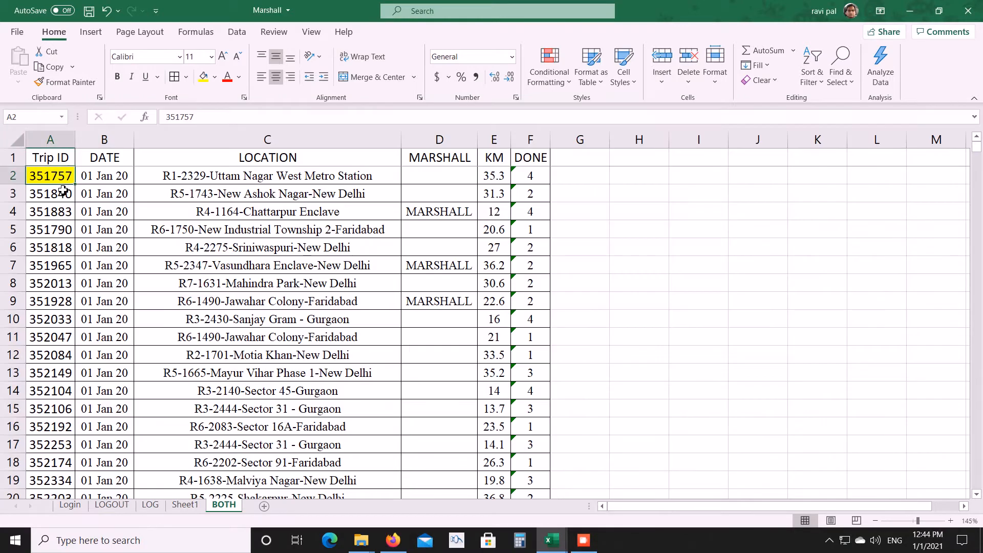
click(59, 139)
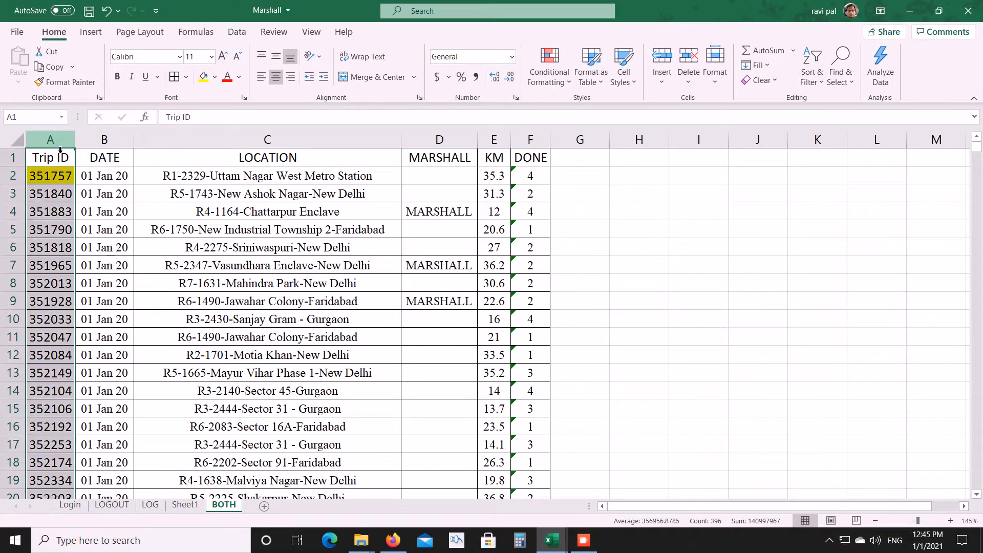
click(64, 178)
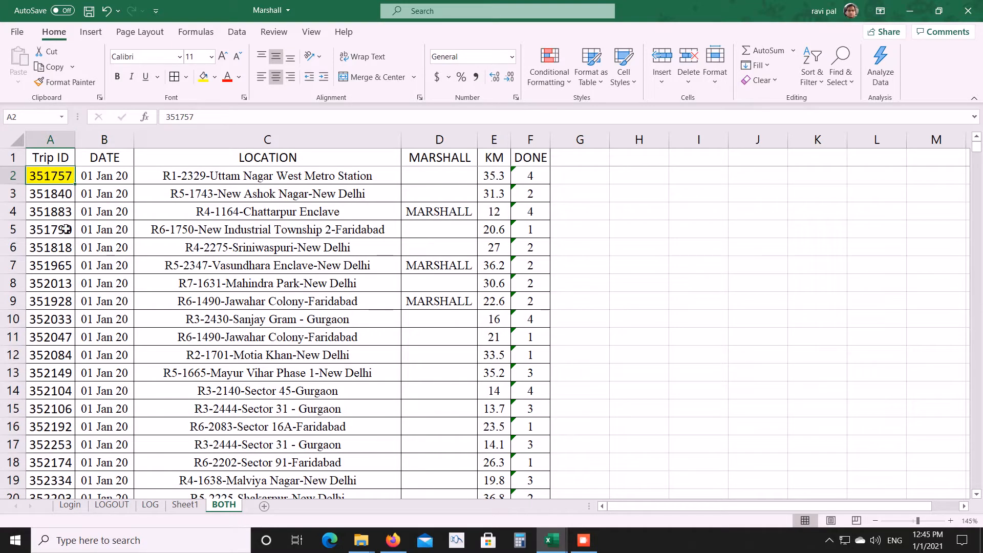
click(56, 139)
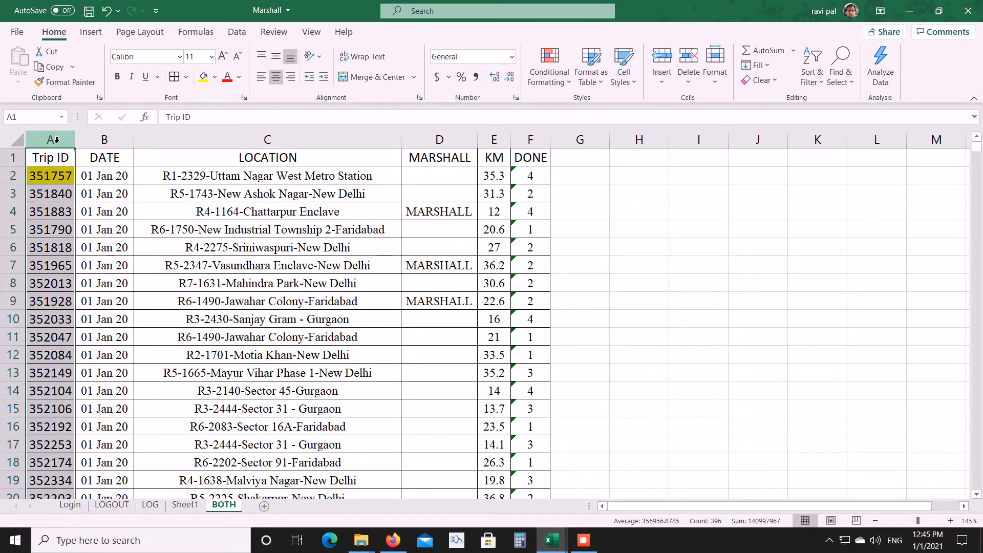
key(alt+Tab)
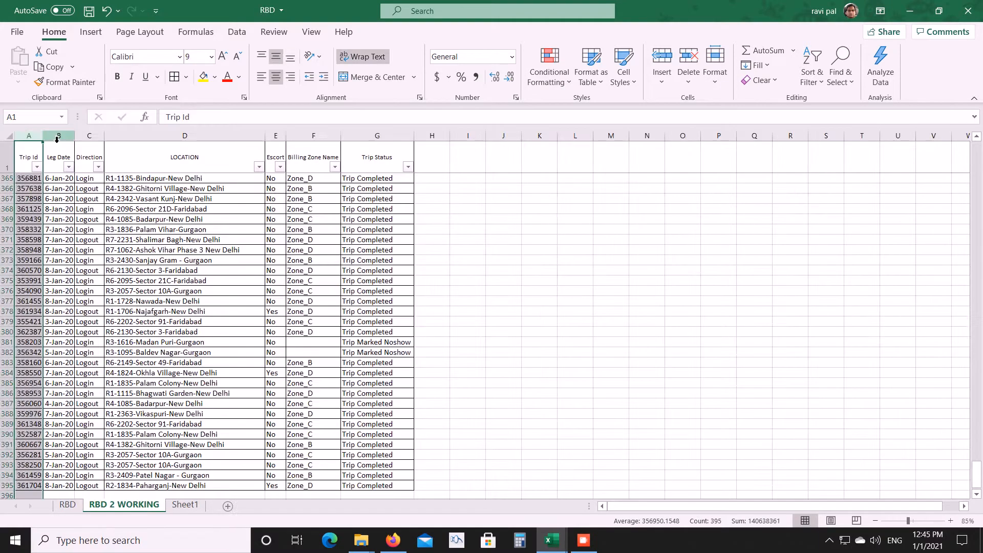
key(alt+Tab)
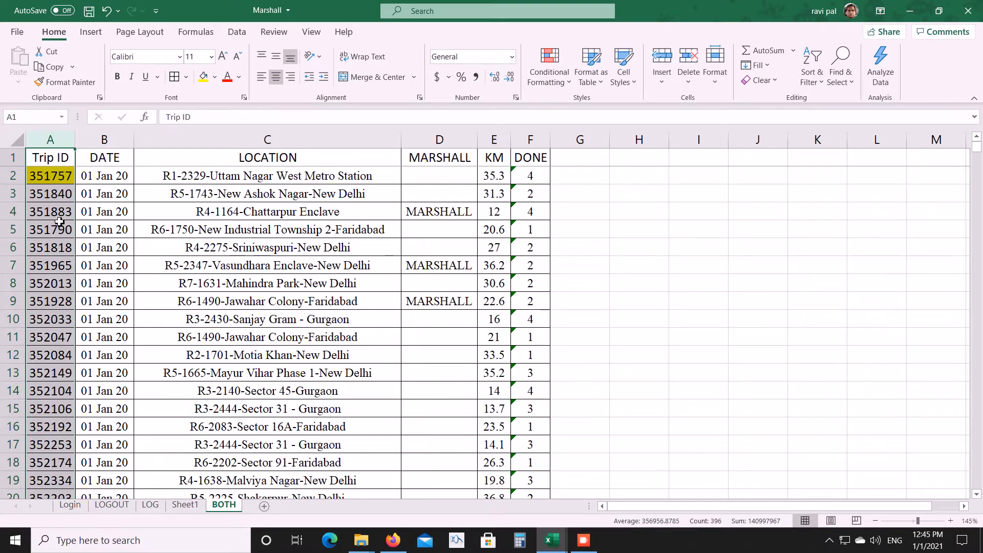
key(alt+Tab)
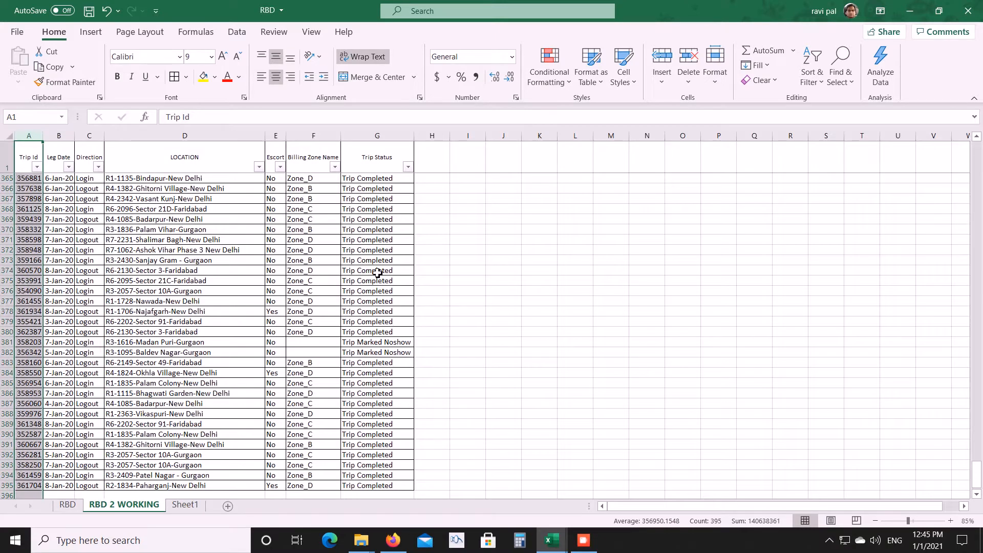
Review the trip ID and billing zone in row 365 of RBD 2 WORKING and copy the trip ID from A365.
click(30, 179)
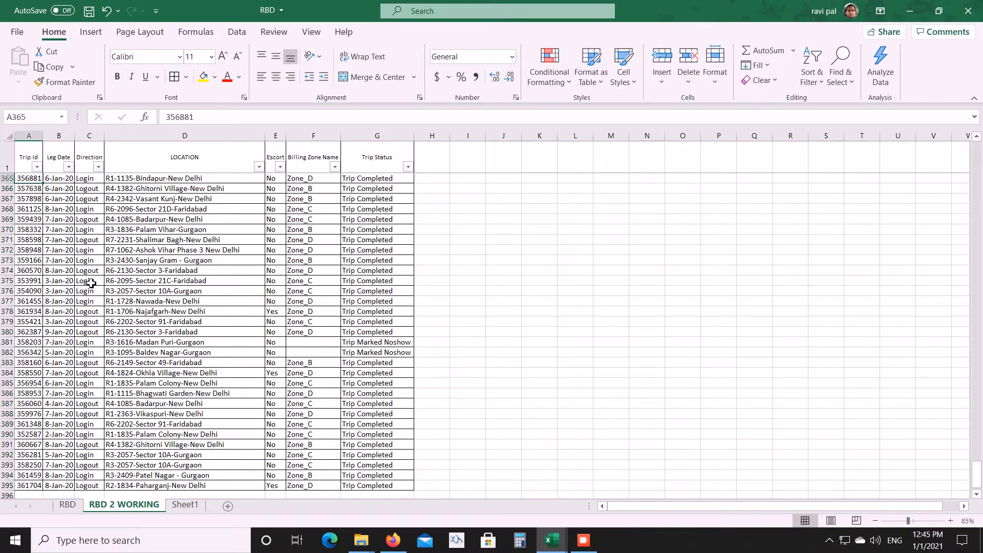
click(7, 179)
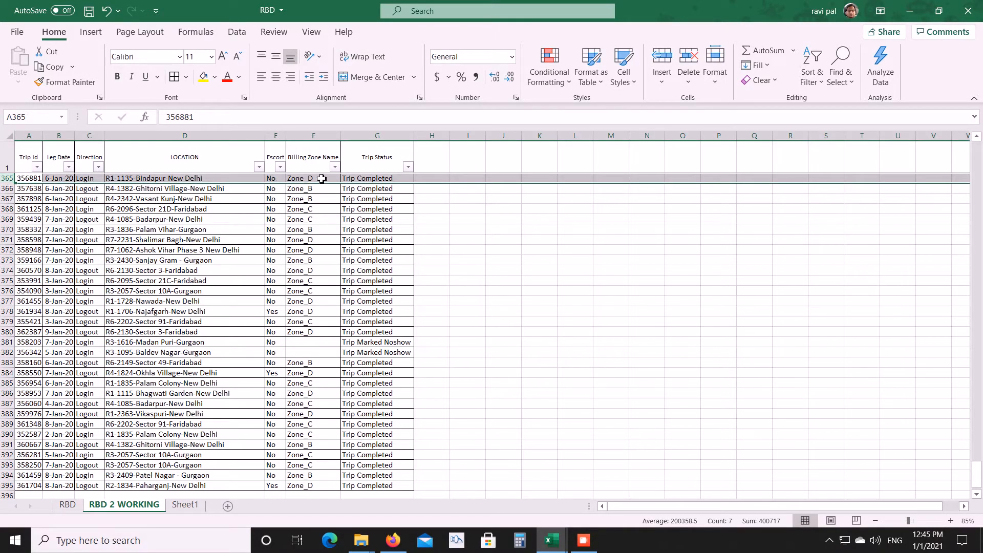
click(321, 179)
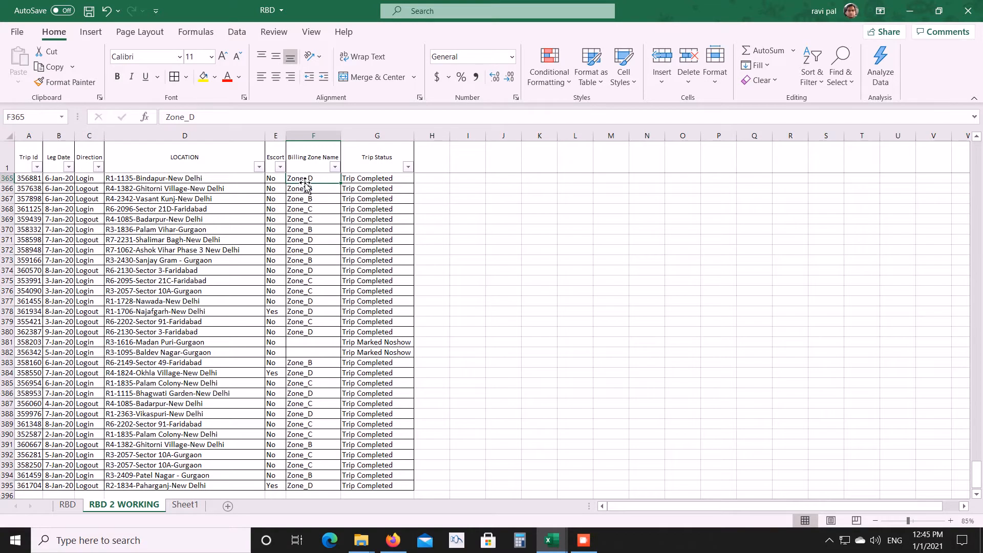
click(6, 184)
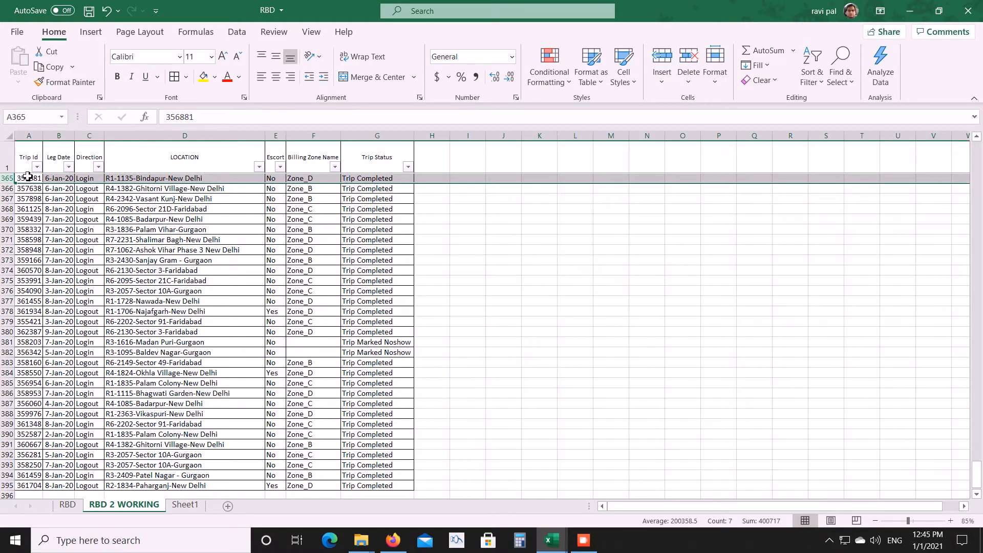
click(29, 178)
click(294, 179)
click(29, 178)
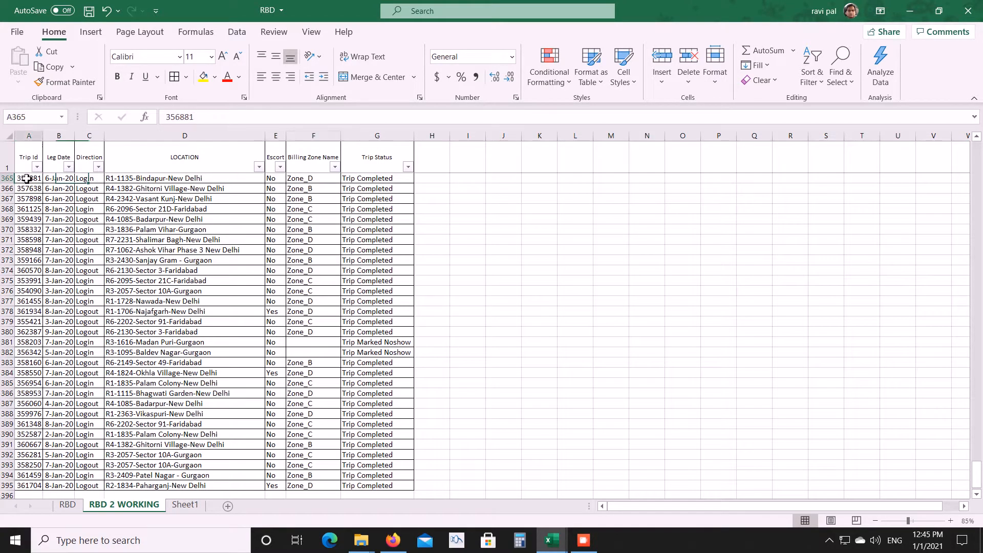
key(ctrl+c)
Switch to the Marshall workbook, find the copied trip ID in the BOTH sheet and select its row.
key(alt+Tab)
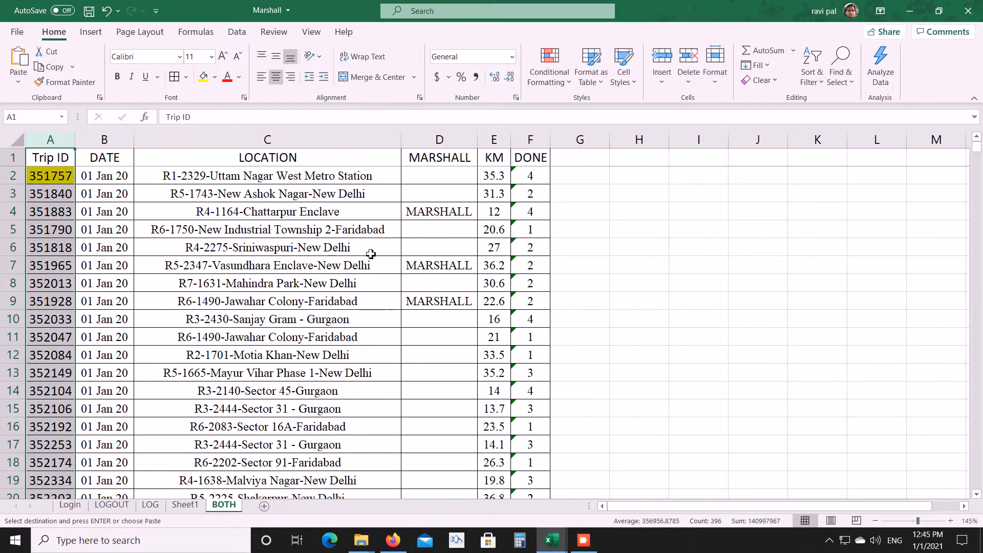
click(260, 239)
key(ctrl+f)
key(ctrl+v)
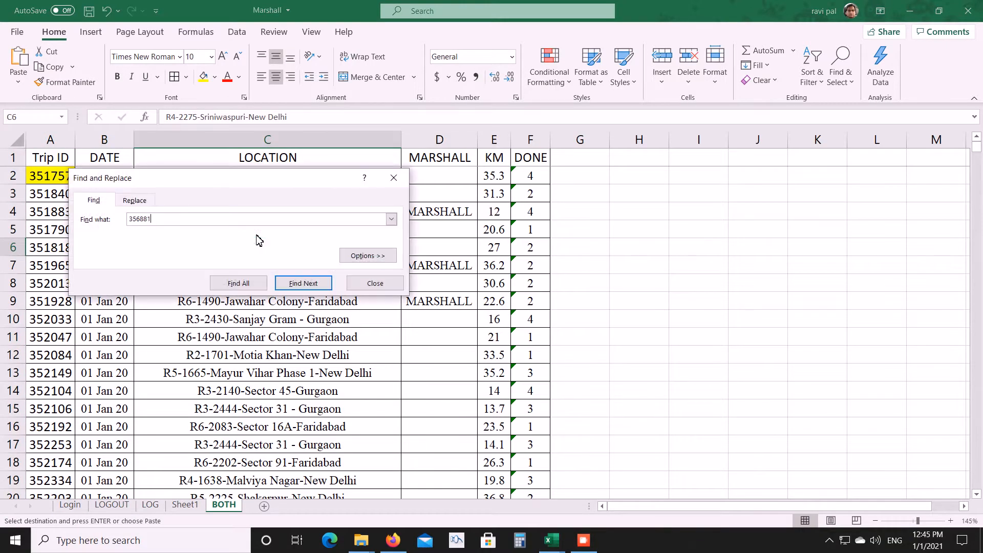
key(Return)
key(Escape)
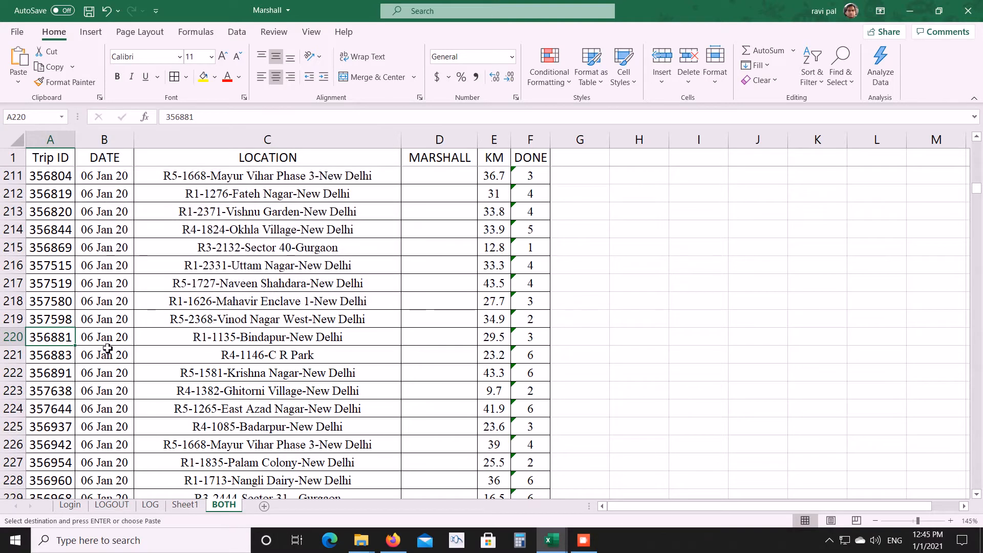
click(20, 337)
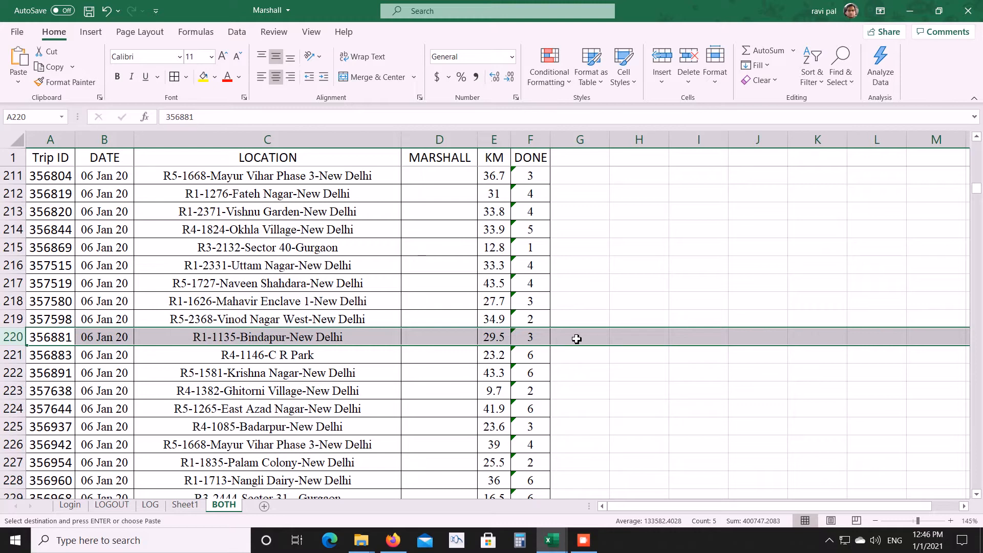
Copy the billing zone Zone_D from F365 of the RBD workbook into cell G220 of the Marshall workbook's BOTH sheet.
key(alt+Tab)
click(315, 177)
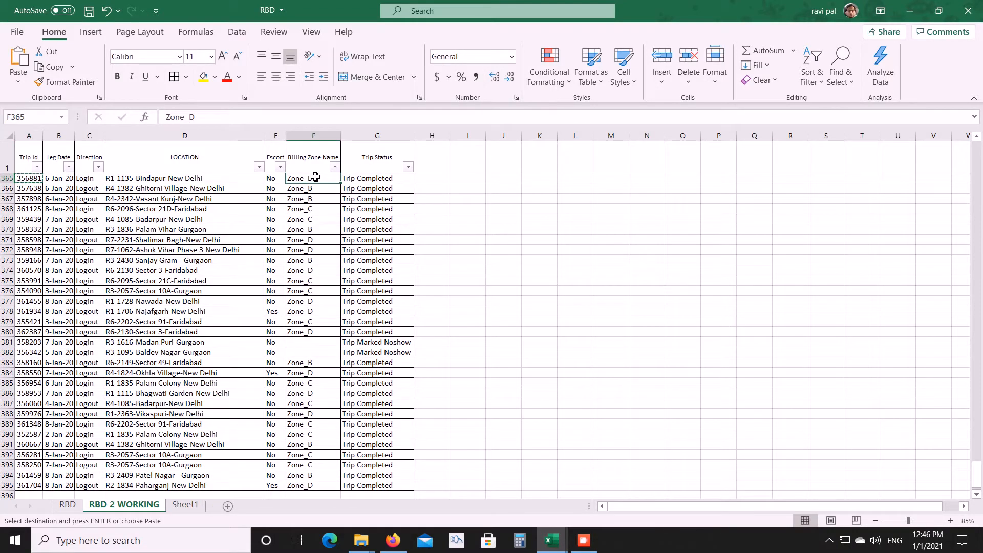
key(ctrl+c)
key(alt+Tab)
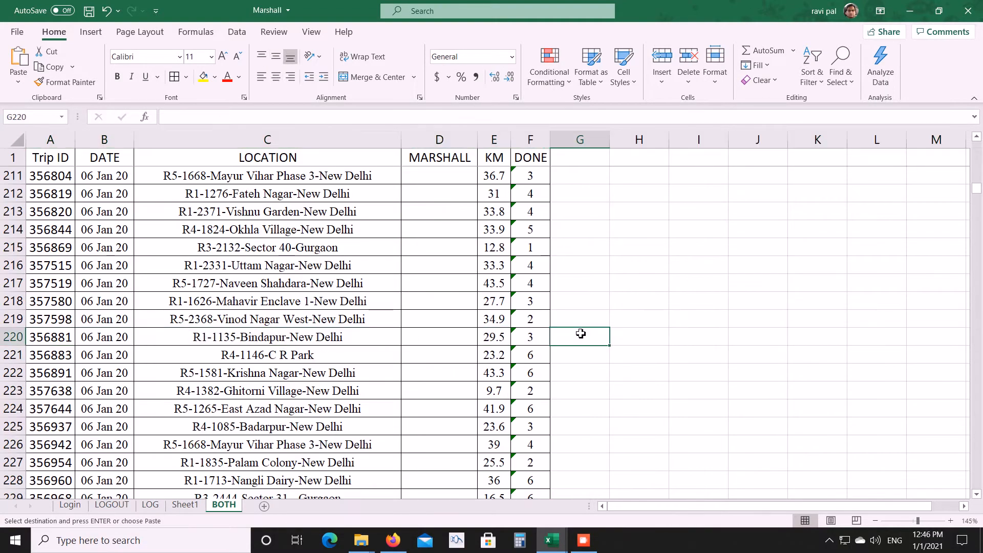
key(ctrl+v)
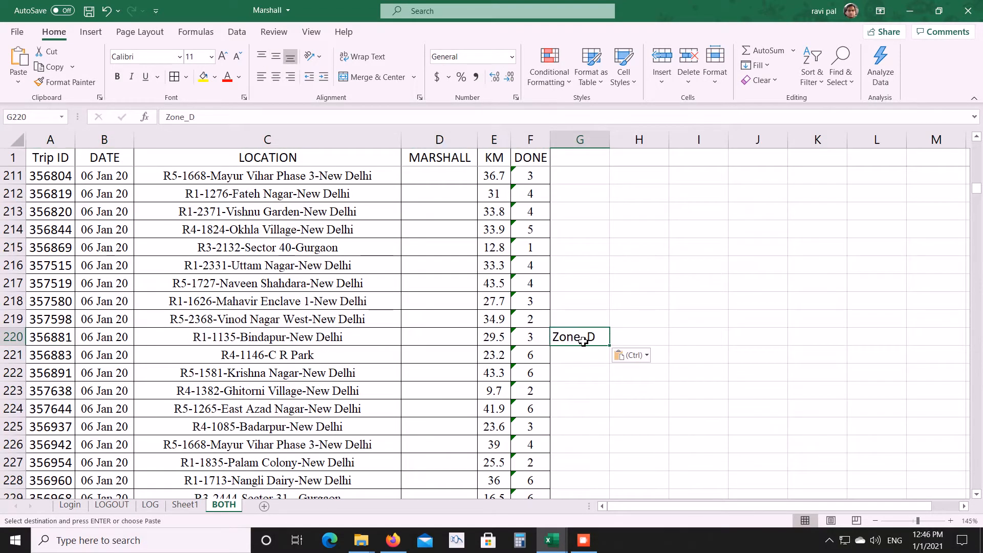
Enter the header Zone in cell G1 of the BOTH sheet.
click(579, 156)
text(Z)
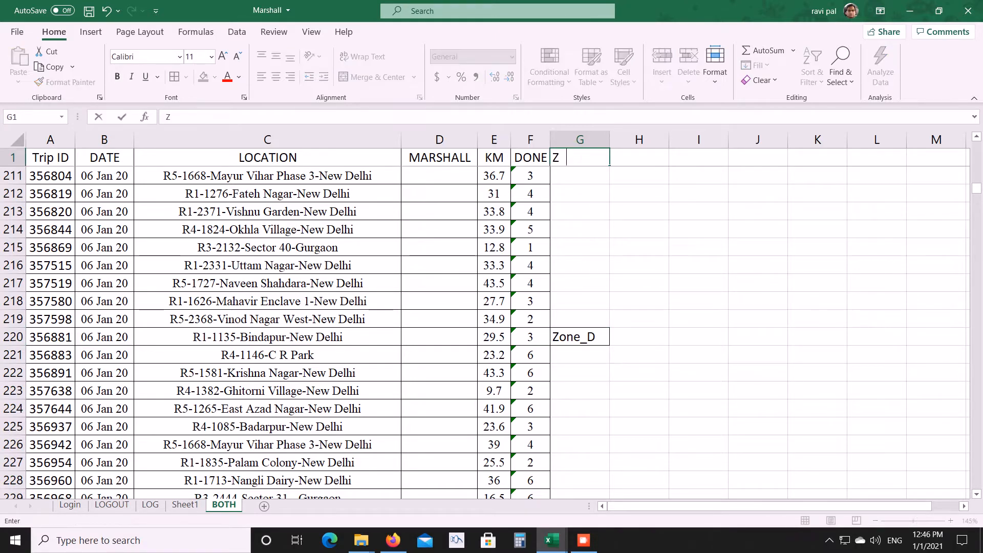
text(one)
key(ctrl+Return)
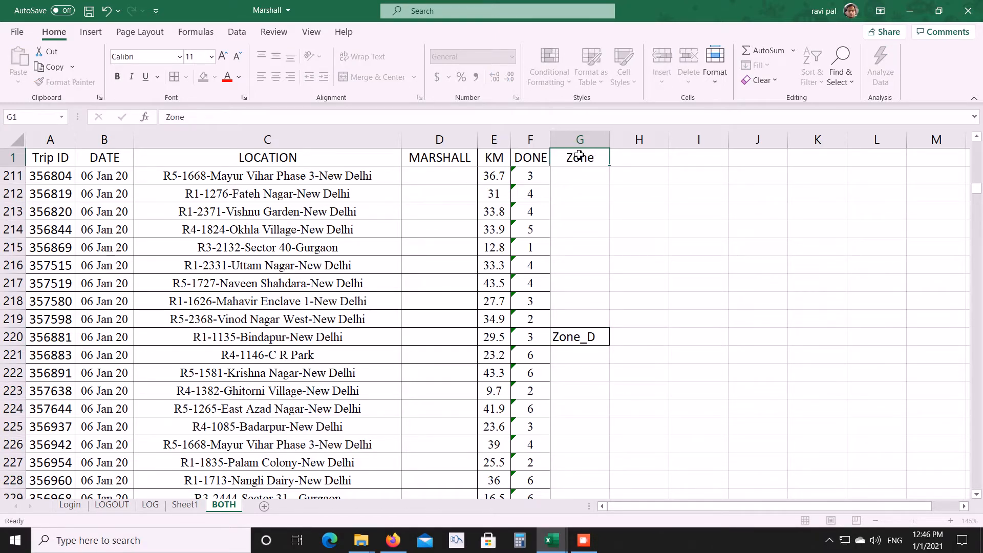
Start a VLOOKUP formula in G2 with the trip ID in A2 as the lookup value.
key(Down)
key(Down)
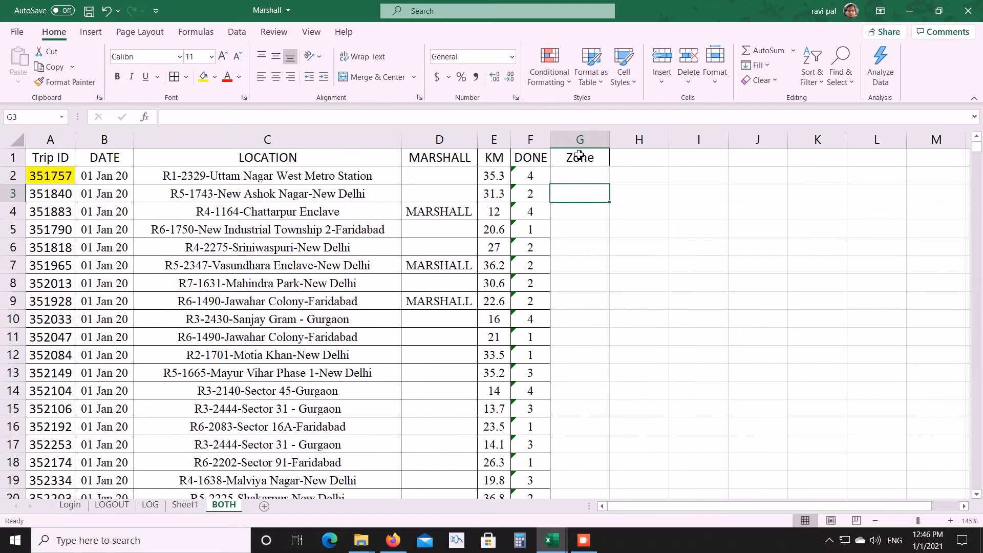
key(Up)
key(Up)
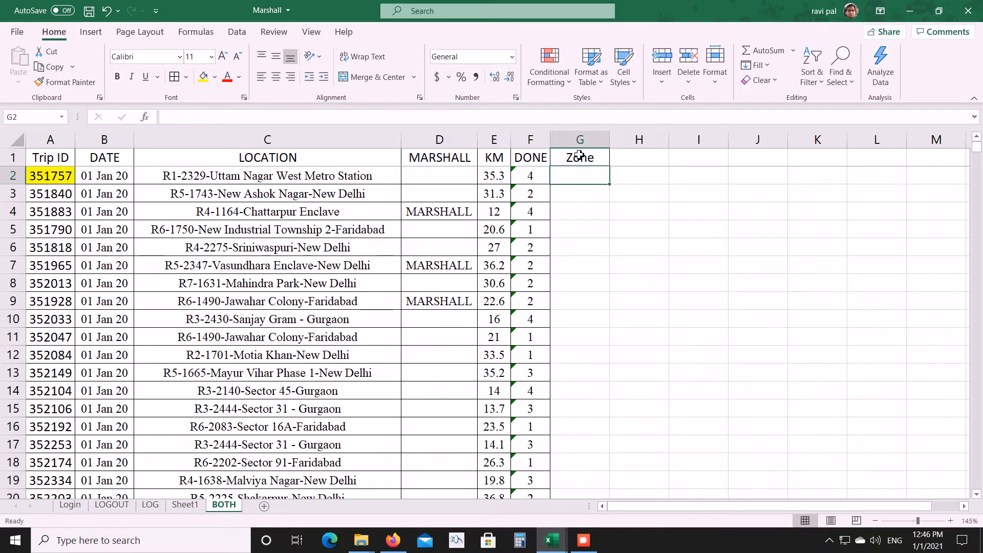
text(=)
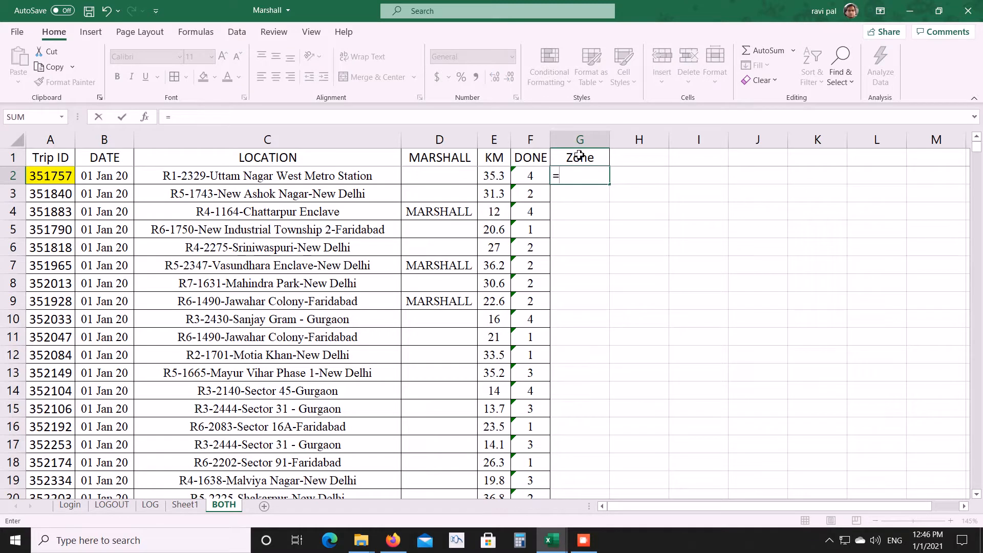
key(BackSpace)
text(+vl)
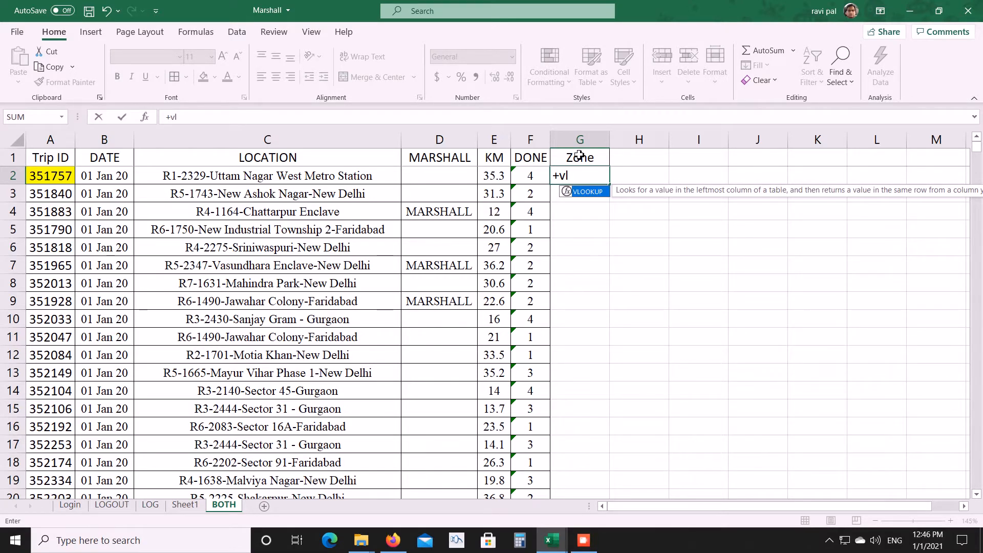
key(Tab)
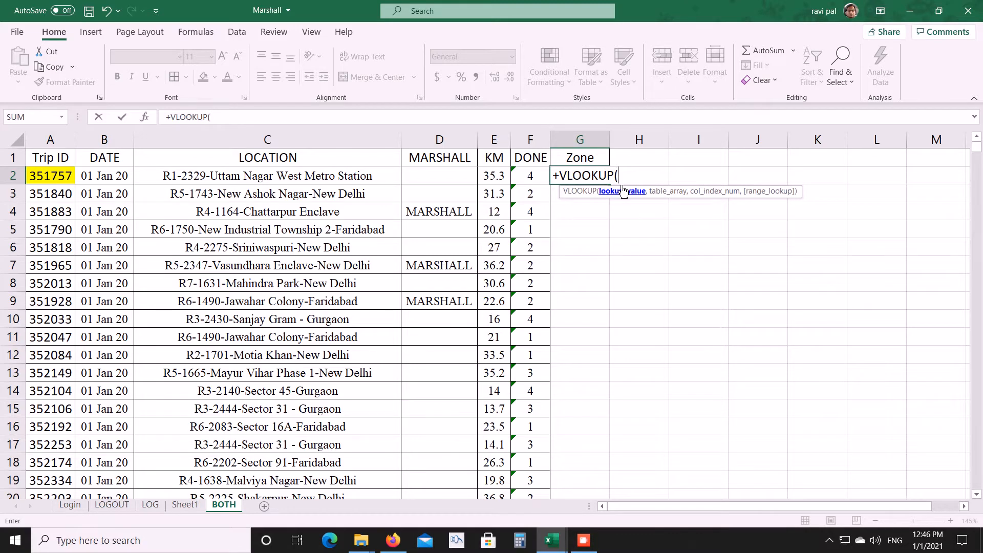
click(51, 177)
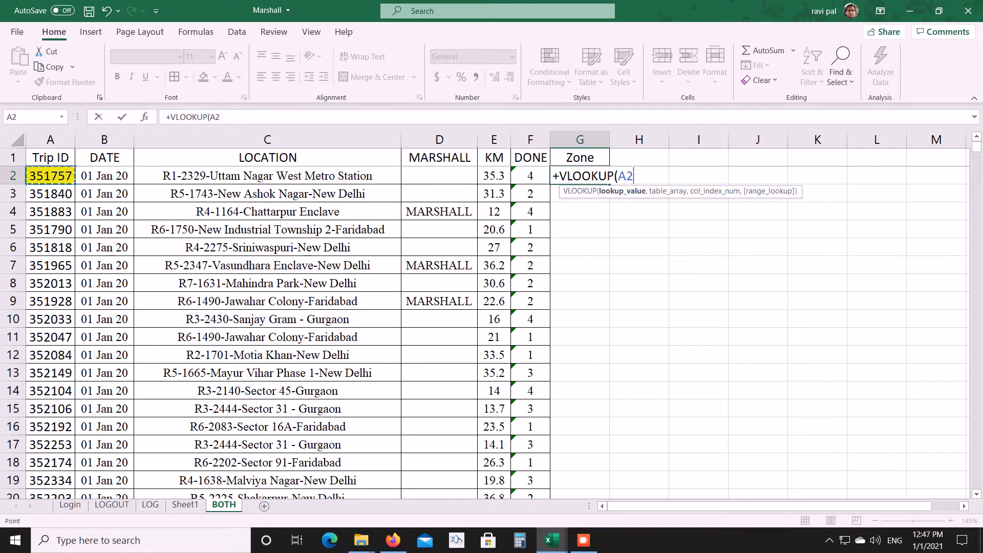
text(,)
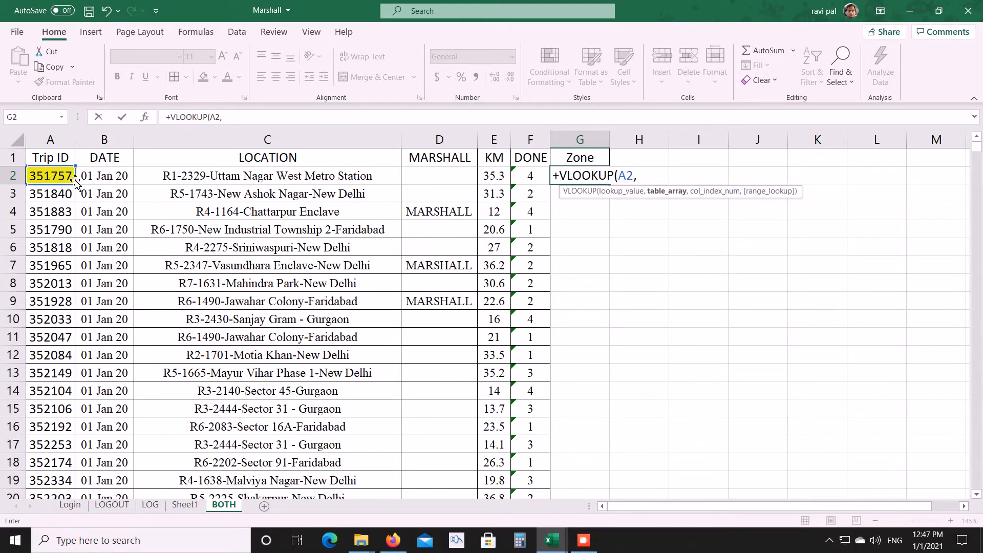
Switch to the RBD workbook and set the VLOOKUP table array to $A$2:$G$395 of the RBD 2 WORKING sheet.
key(alt+Tab)
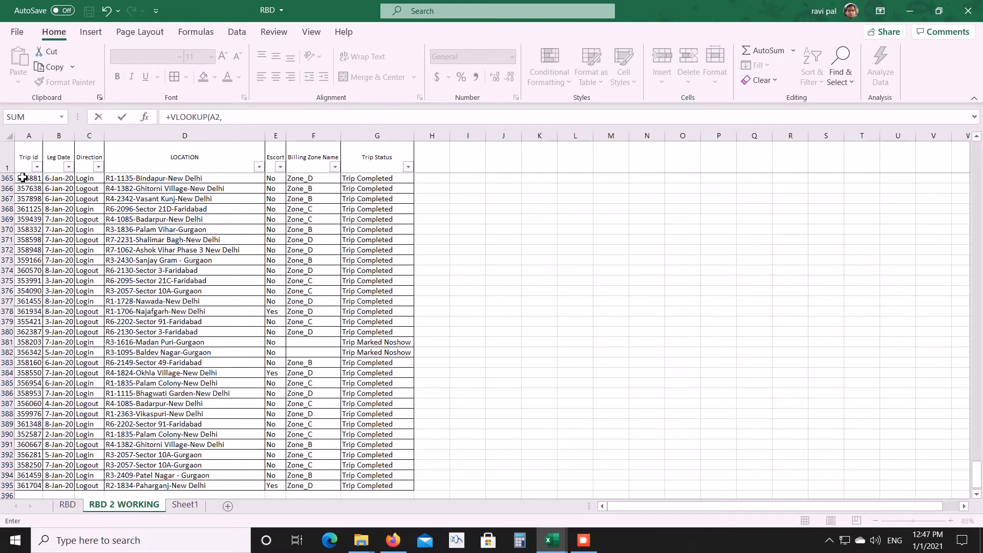
click(23, 178)
key(ctrl+Up)
key(Down)
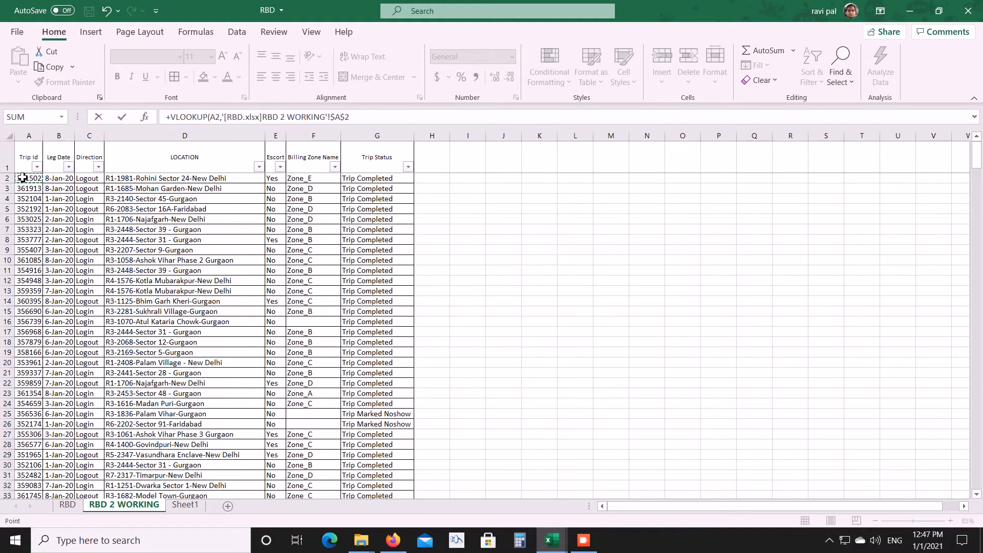
key(shift+Right)
key(shift+Right)
key(shift+Right)
key(shift+Right)
key(shift+Right)
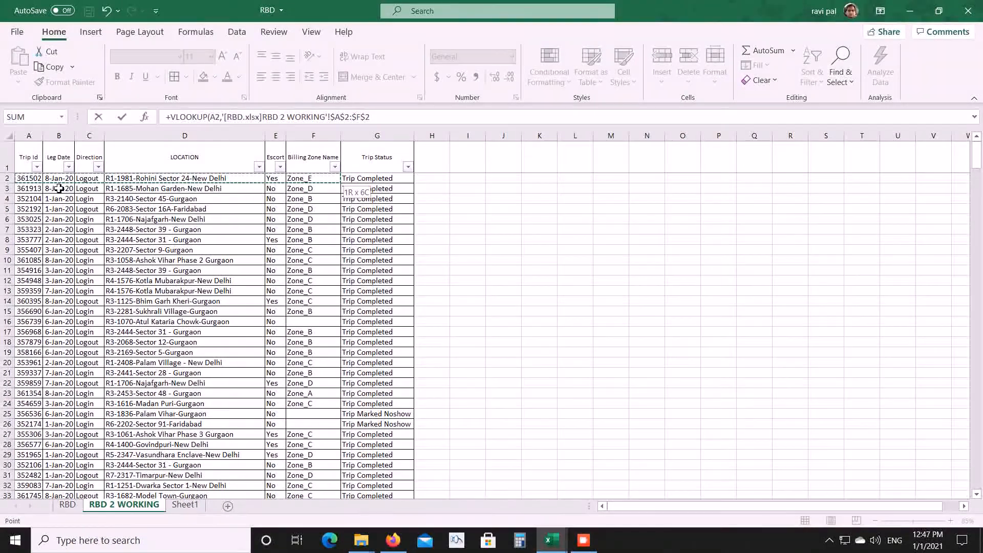
key(ctrl+shift+Down)
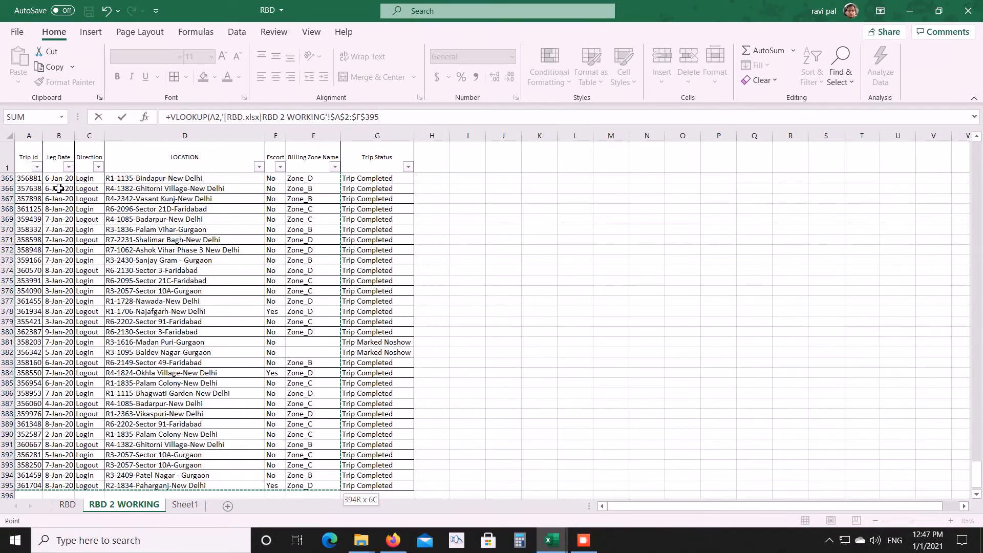
key(shift+Right)
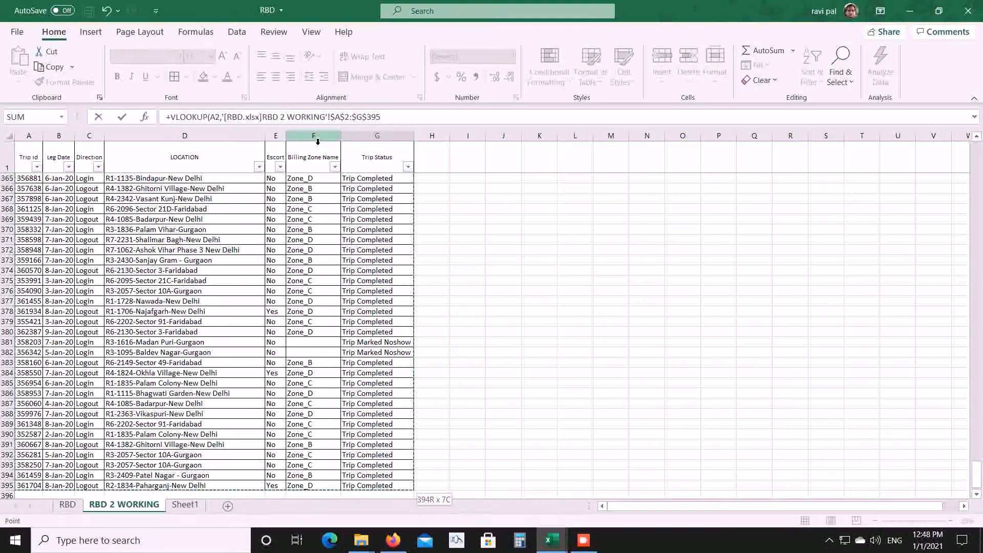
Complete the VLOOKUP formula with column index 6 and range lookup 0 for an exact match.
click(394, 118)
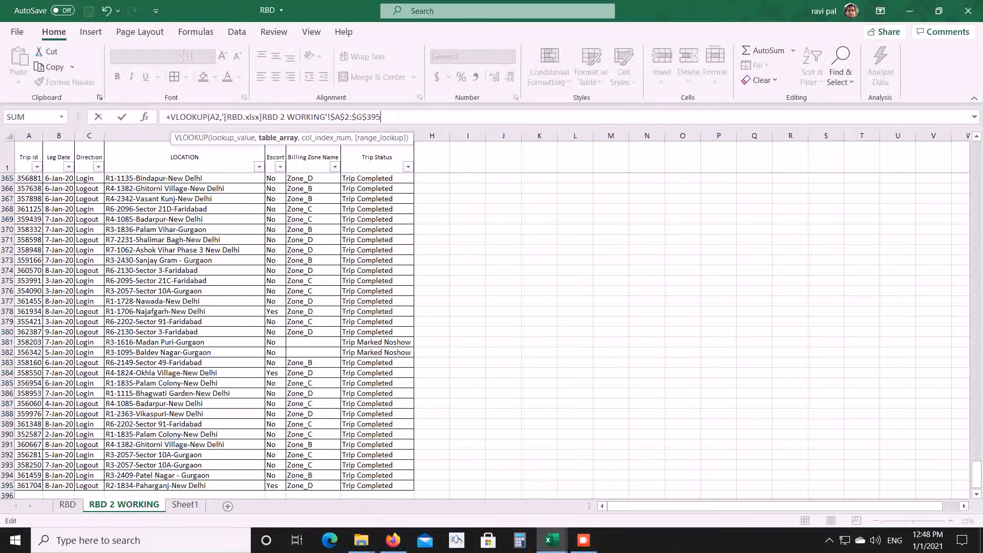
text(,6)
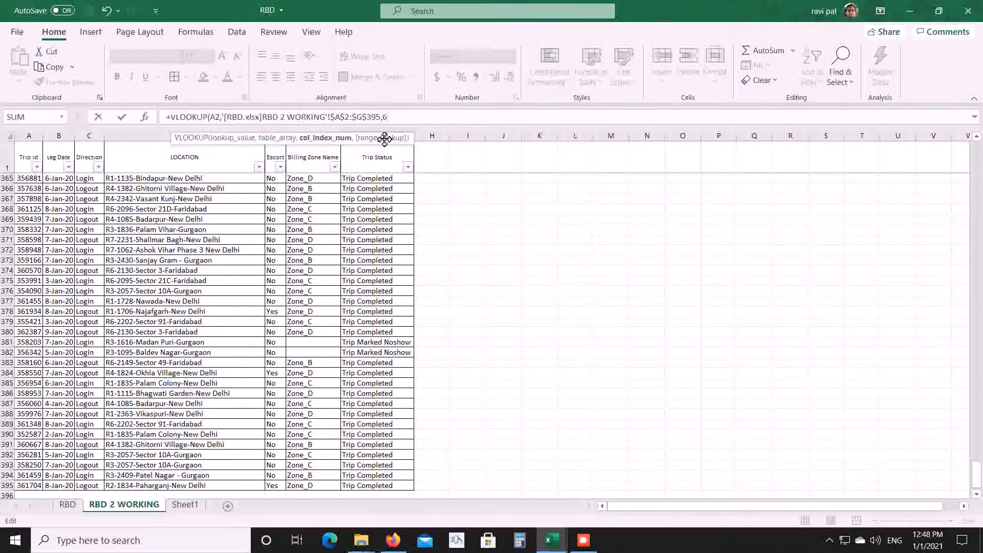
text(,)
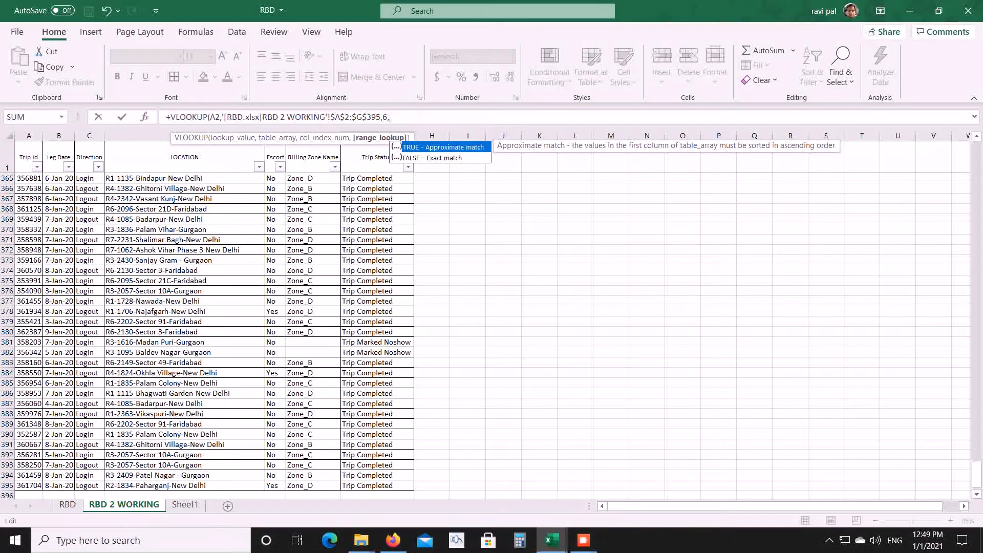
text(00)
key(Return)
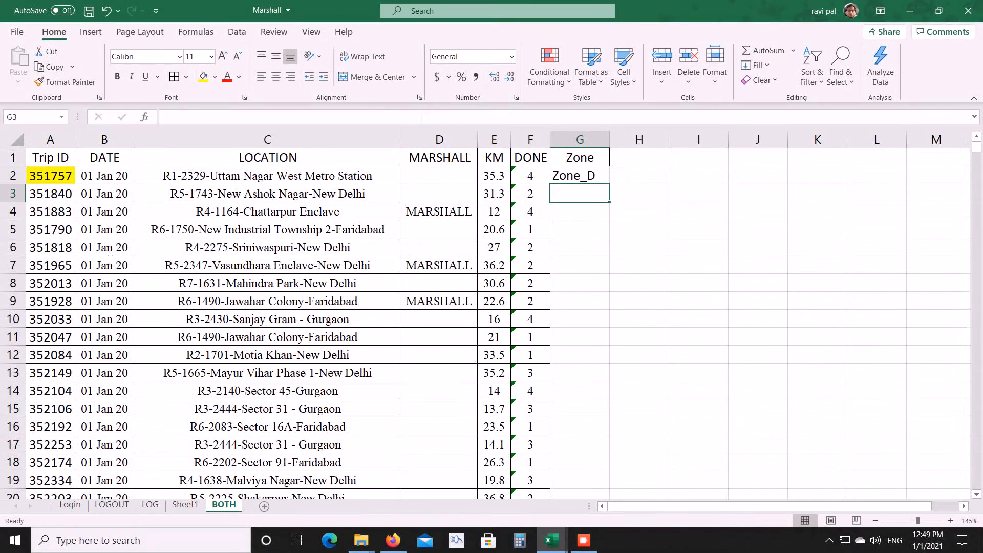
Color the trip ID in A220 red and highlight the whole of row 220 in yellow.
click(590, 176)
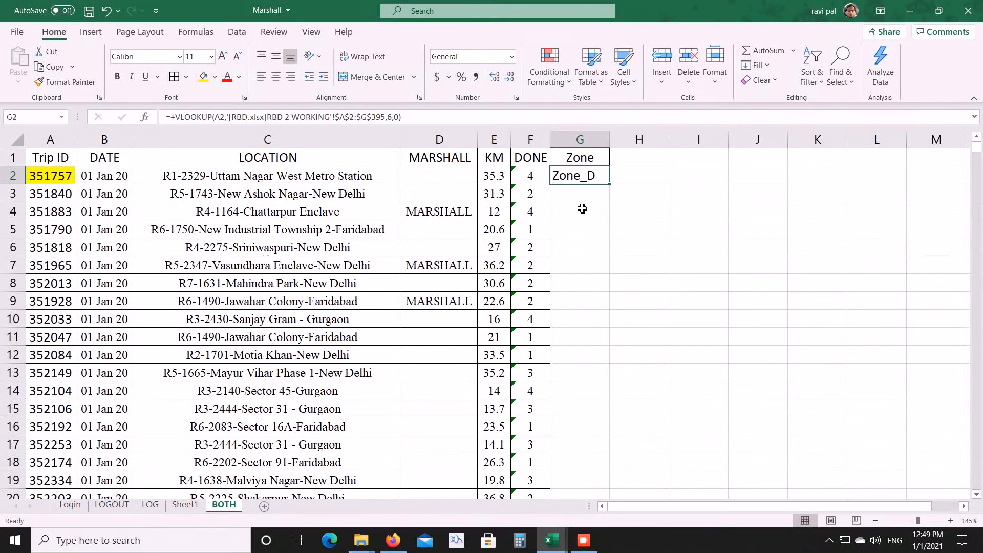
key(ctrl+Down)
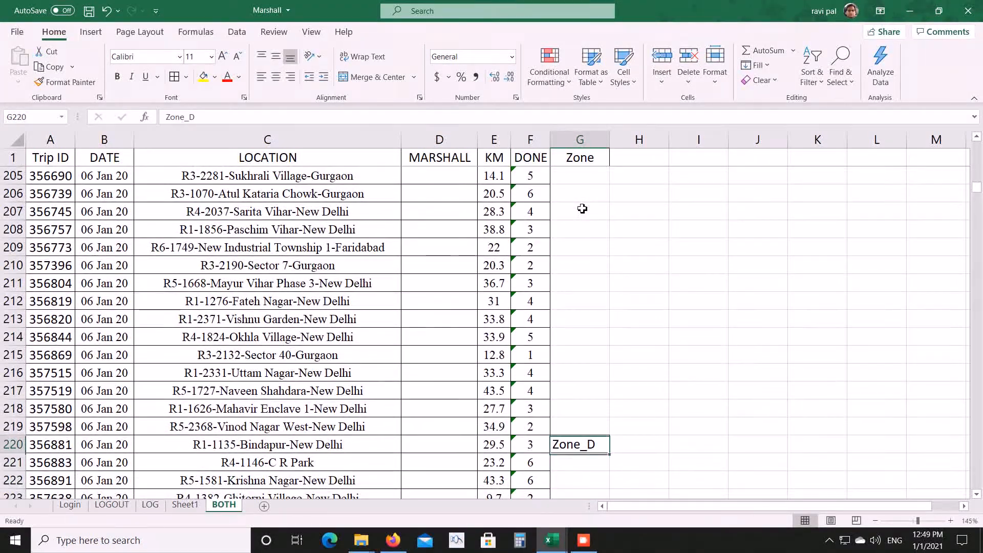
key(Left)
key(Left)
key(Left)
key(Left)
key(Left)
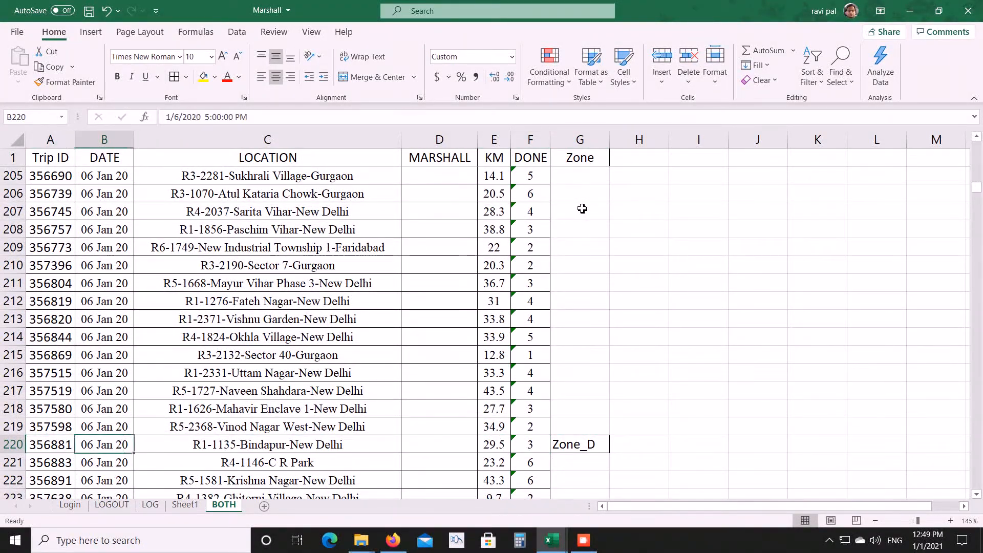
key(Left)
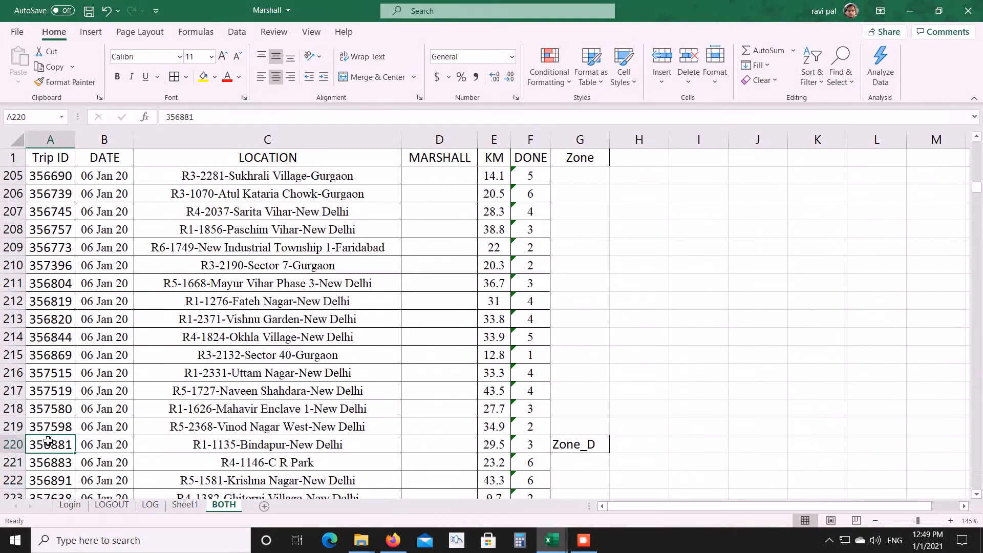
click(227, 77)
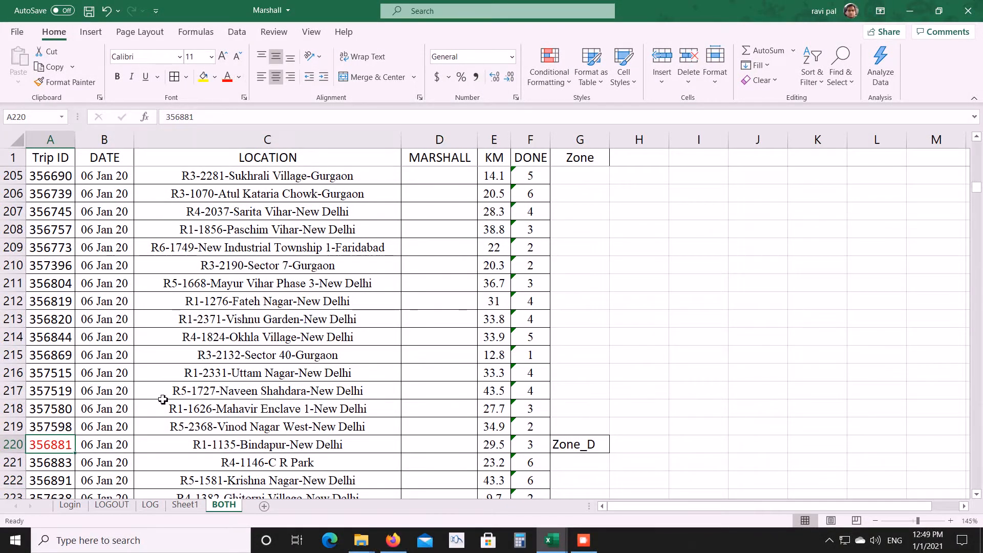
click(23, 450)
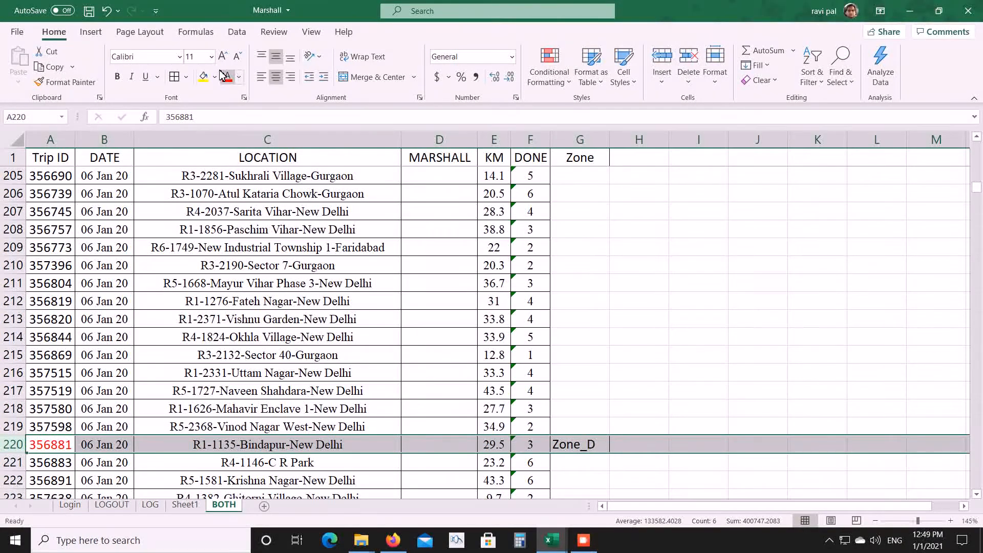
click(203, 76)
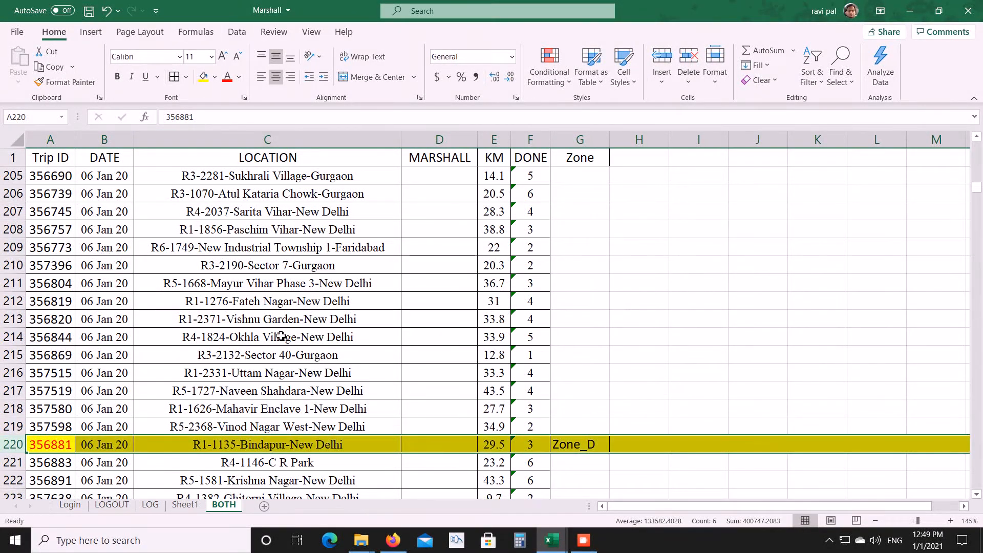
click(597, 448)
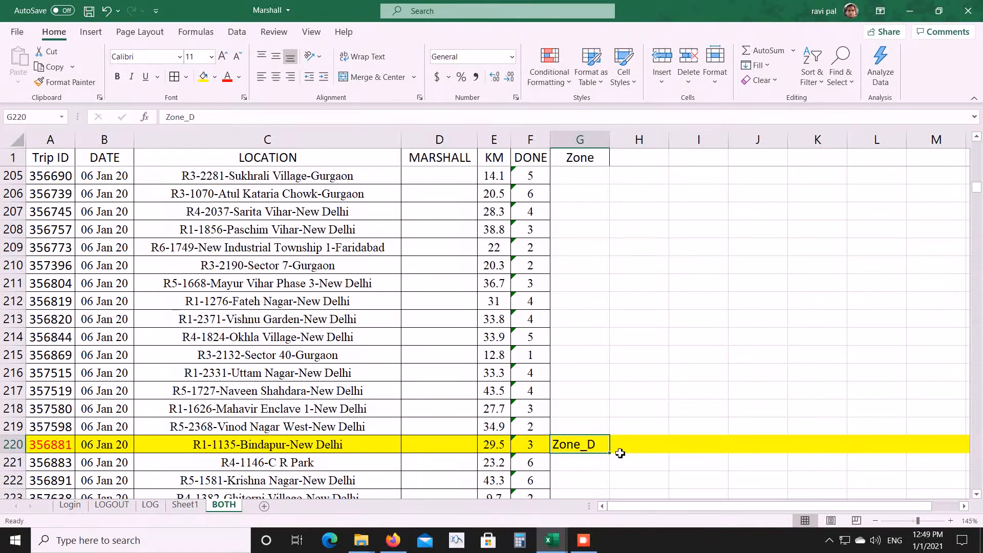
key(Up)
key(ctrl+Up)
key(ctrl+Up)
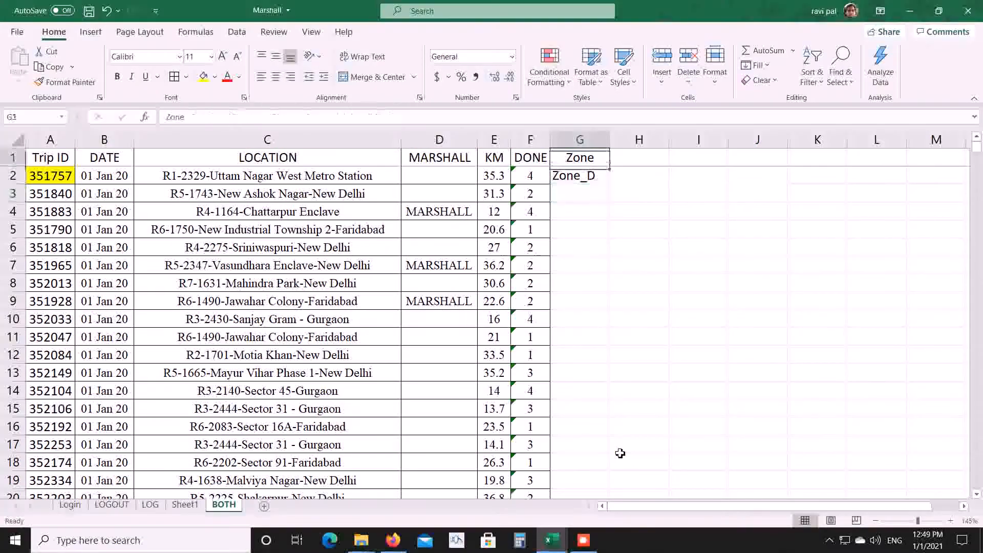
key(Down)
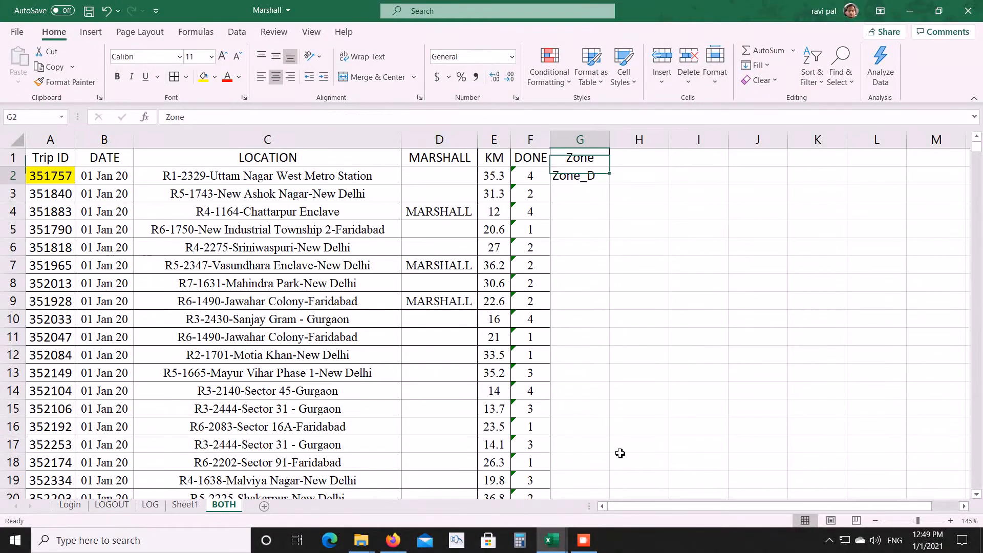
key(Down)
key(ctrl+c)
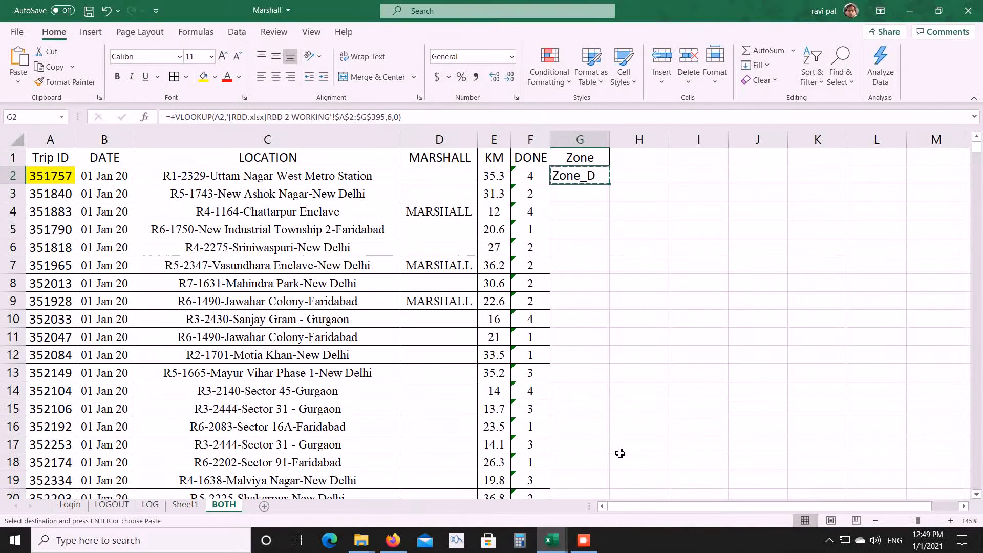
key(Left)
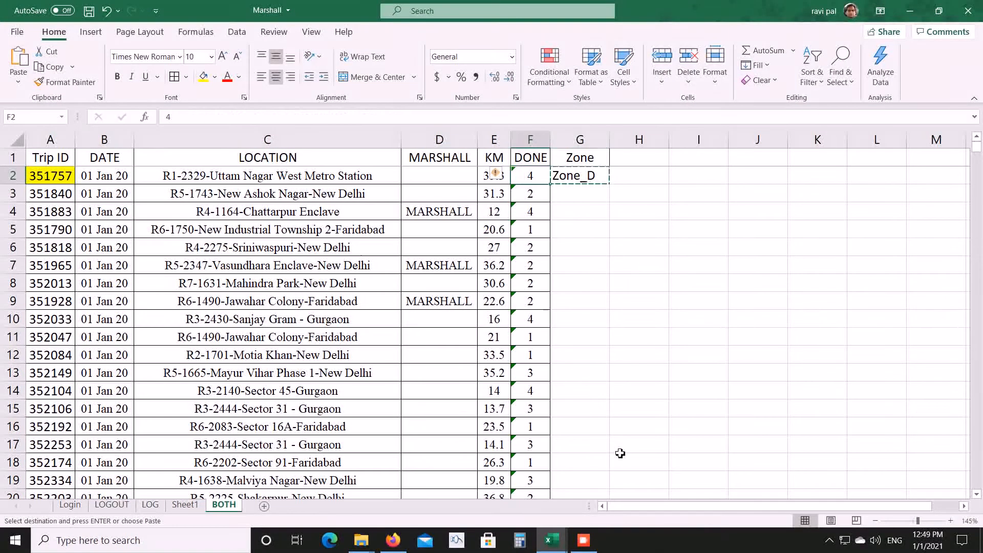
key(ctrl+Down)
key(Right)
key(ctrl+shift+Up)
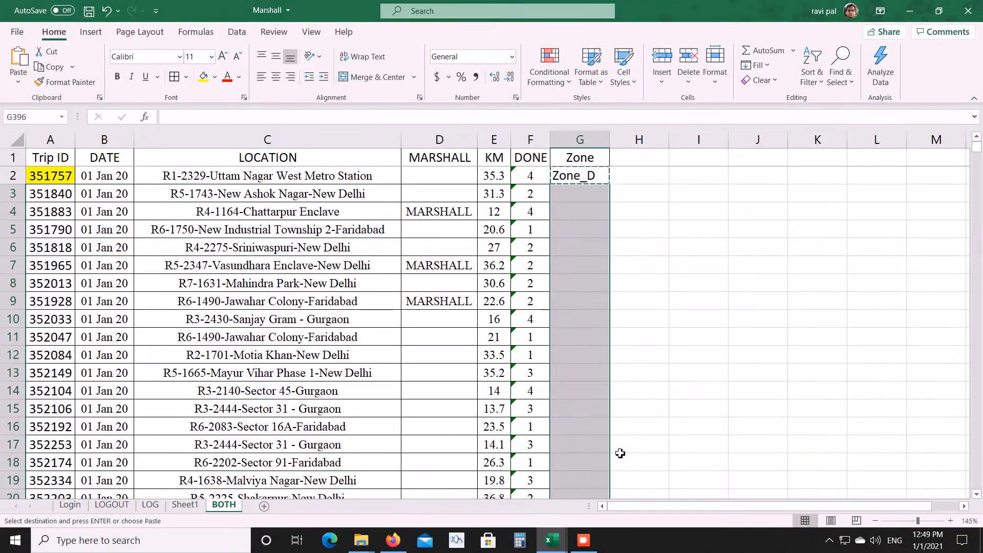
Fill the VLOOKUP formula from G2 down the Zone column to G396.
click(592, 186)
key(Left)
key(Up)
key(Right)
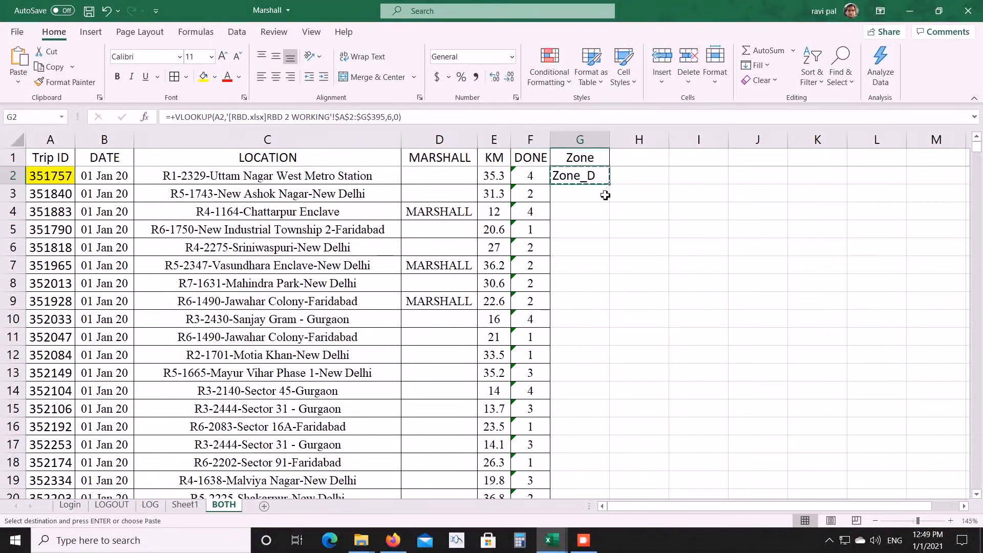
drag(610, 182, 584, 435)
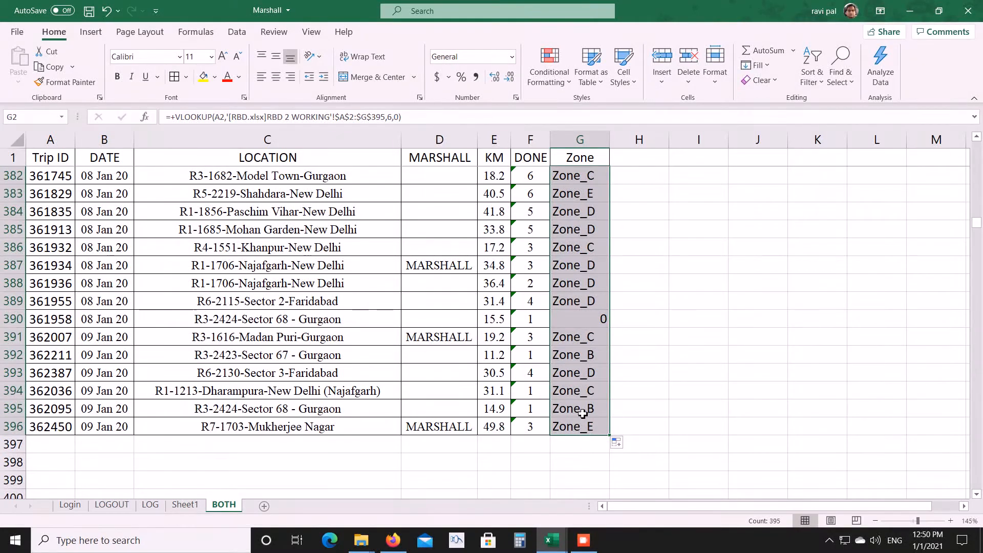
Check the VLOOKUP results in the Zone column, including G390 and the first rows of the sheet.
click(594, 319)
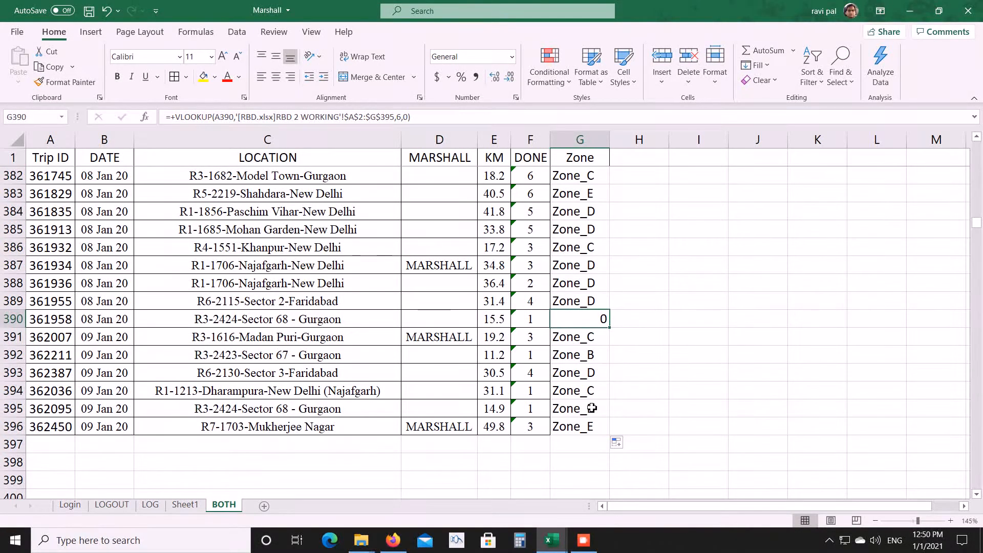
key(ctrl+Up)
key(Down)
key(Down)
key(Down)
key(Down)
key(Down)
key(Down)
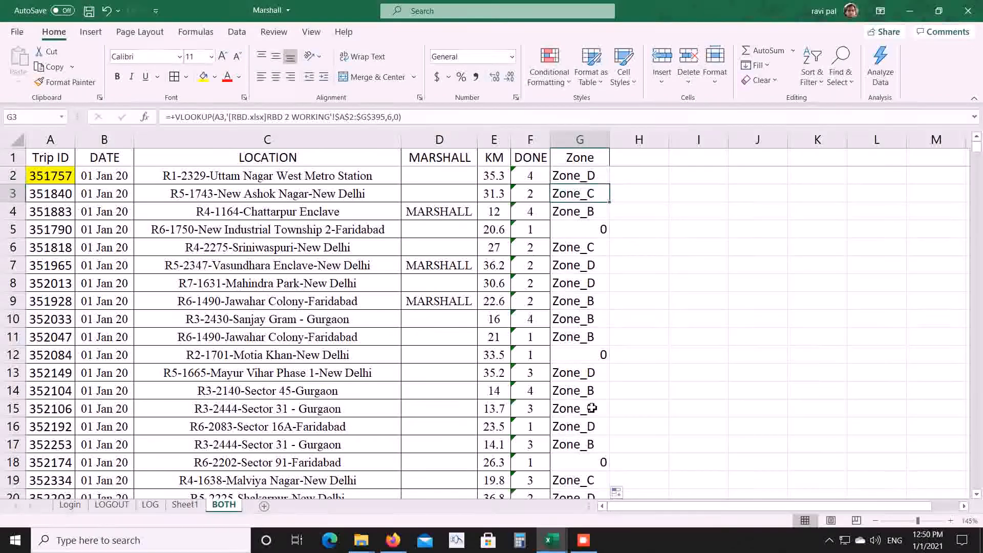
Copy the trip ID in cell A5 of the BOTH sheet.
key(Up)
key(Up)
key(Down)
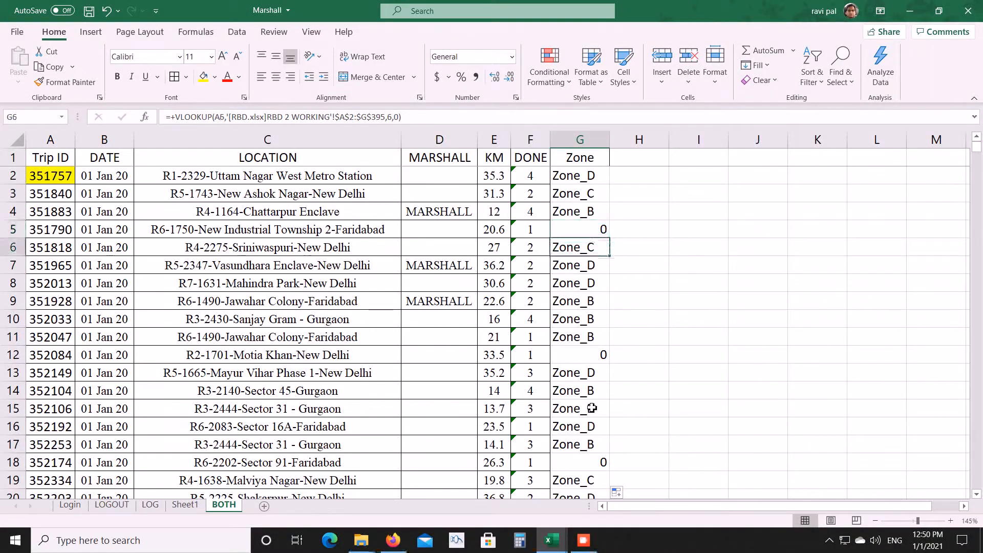
key(Up)
key(Left)
key(Left)
key(Left)
key(Left)
key(Left)
key(Left)
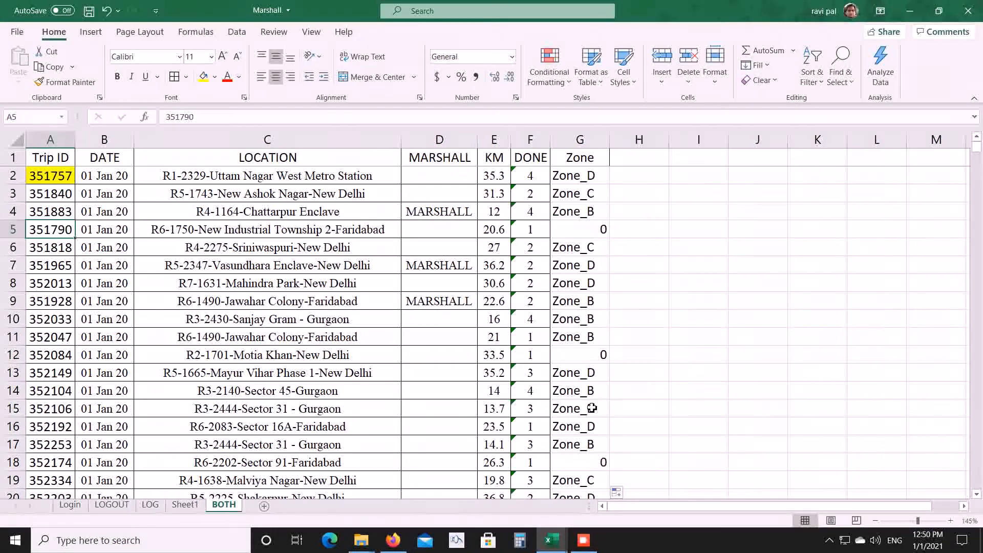
key(ctrl+c)
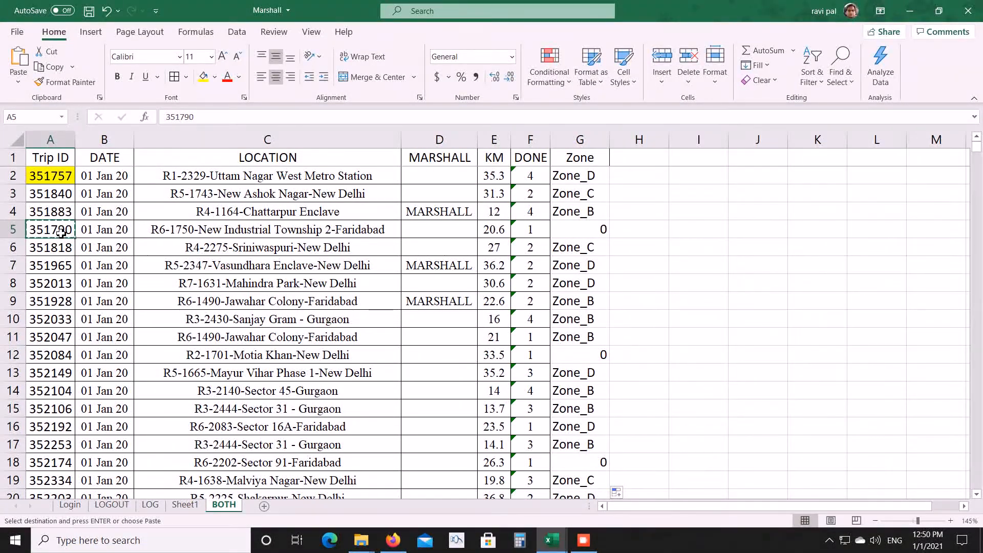
Switch to the RBD workbook and search the RBD 2 WORKING sheet for the copied trip ID.
key(alt+Tab)
click(157, 270)
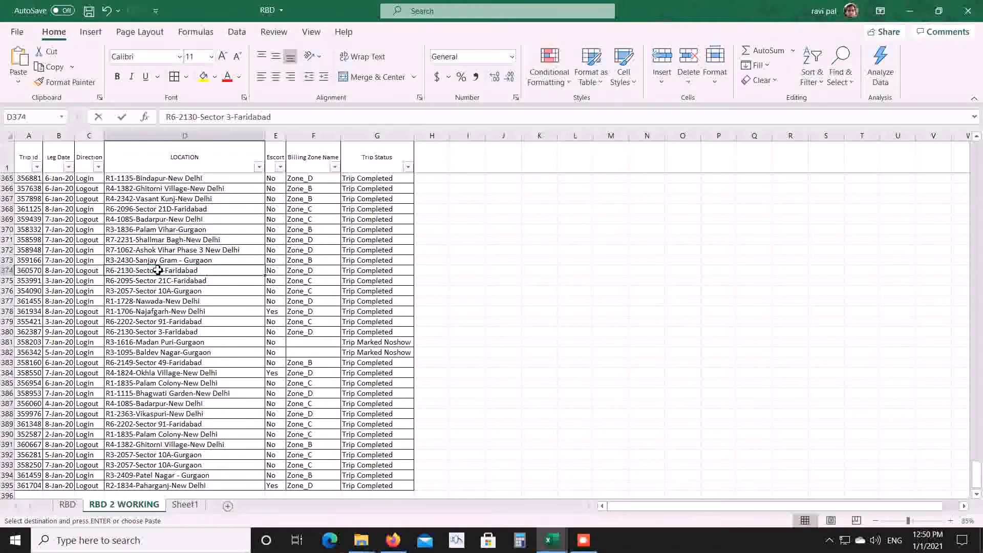
key(ctrl+f)
key(ctrl+v)
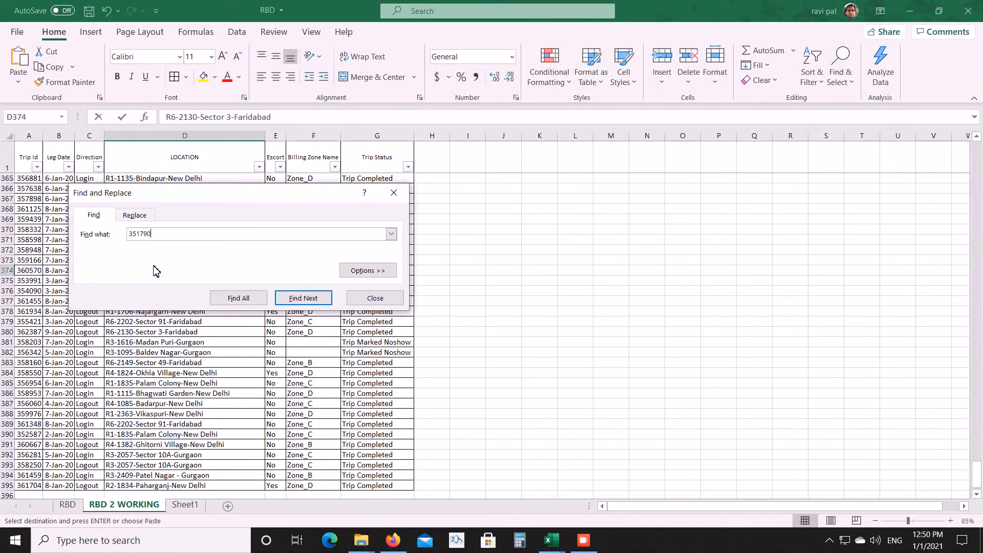
key(Return)
key(Escape)
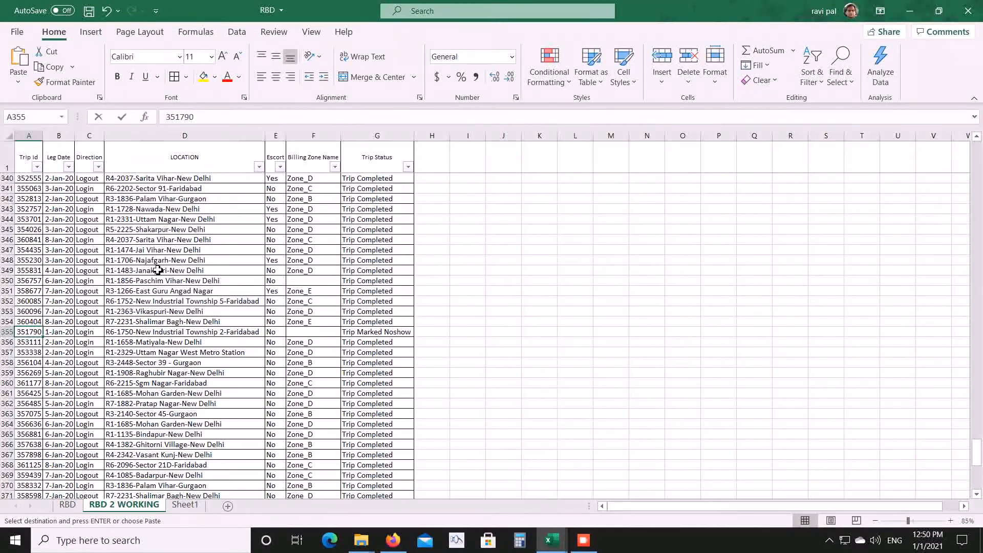
Select row 355 and compare its billing zone with the Zone result in G5 of the Marshall workbook.
click(8, 332)
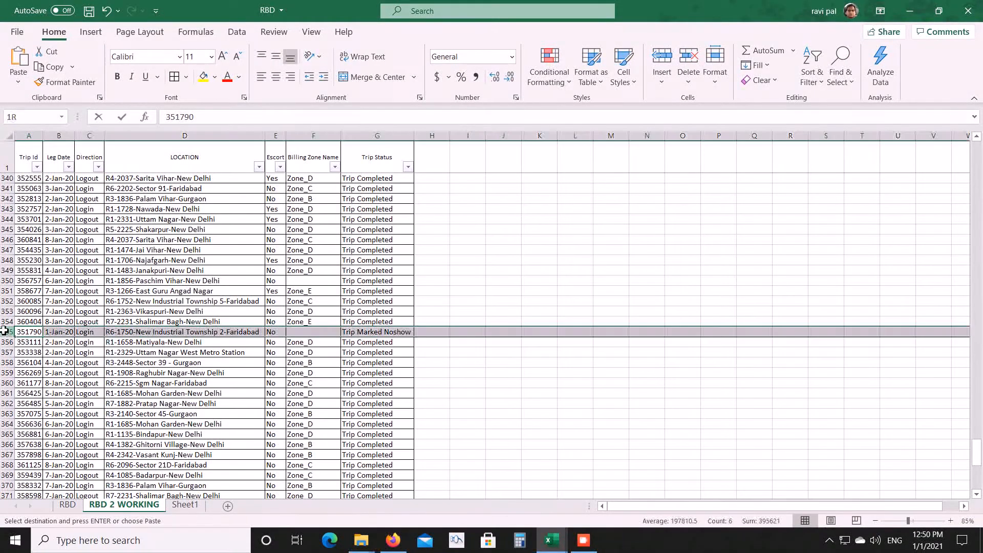
ctrl+scroll(89, 364, up, 3)
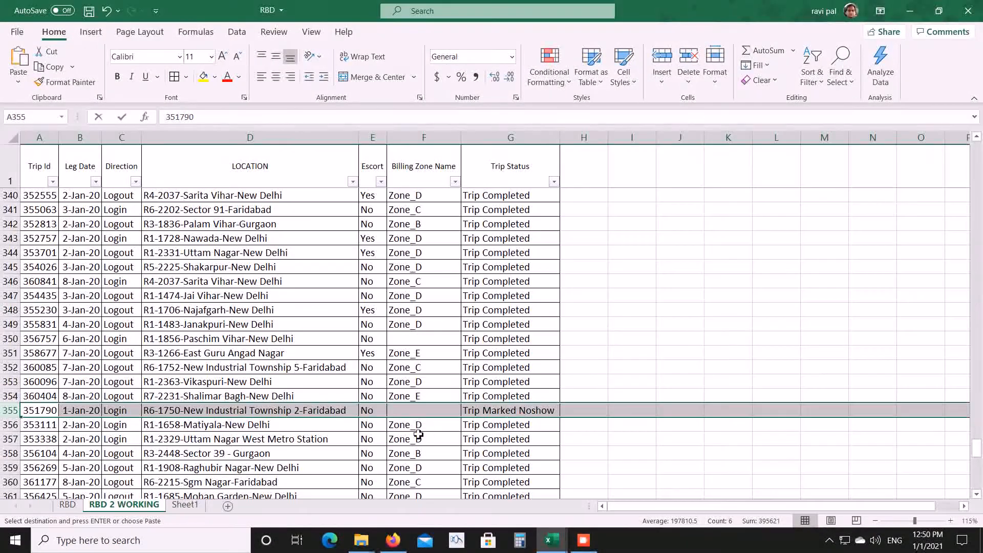
key(alt+Tab)
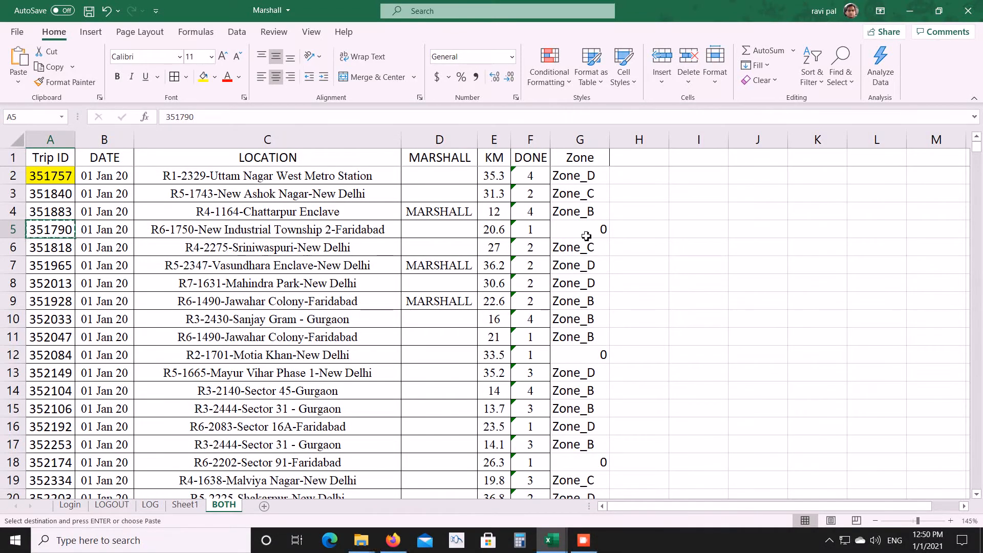
key(alt+Tab)
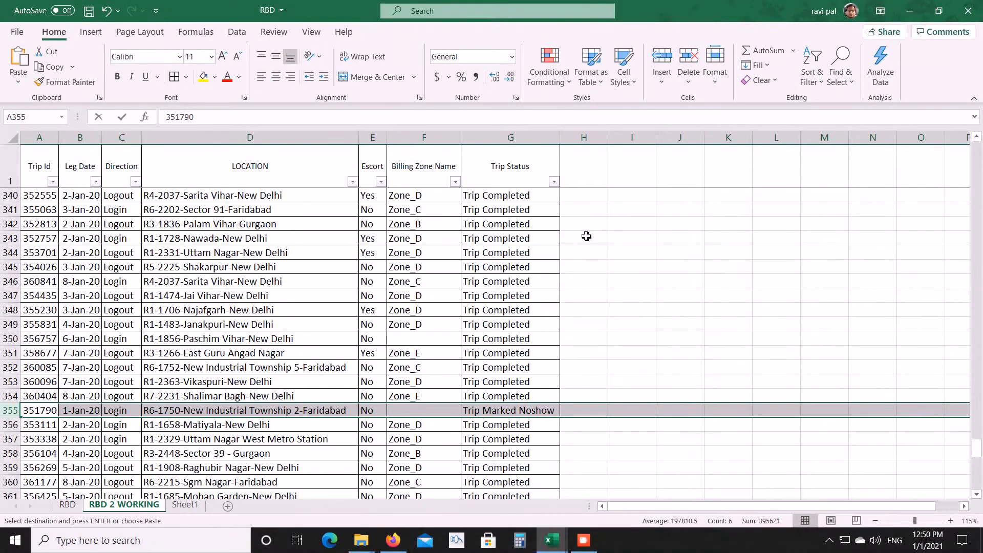
key(alt+Tab)
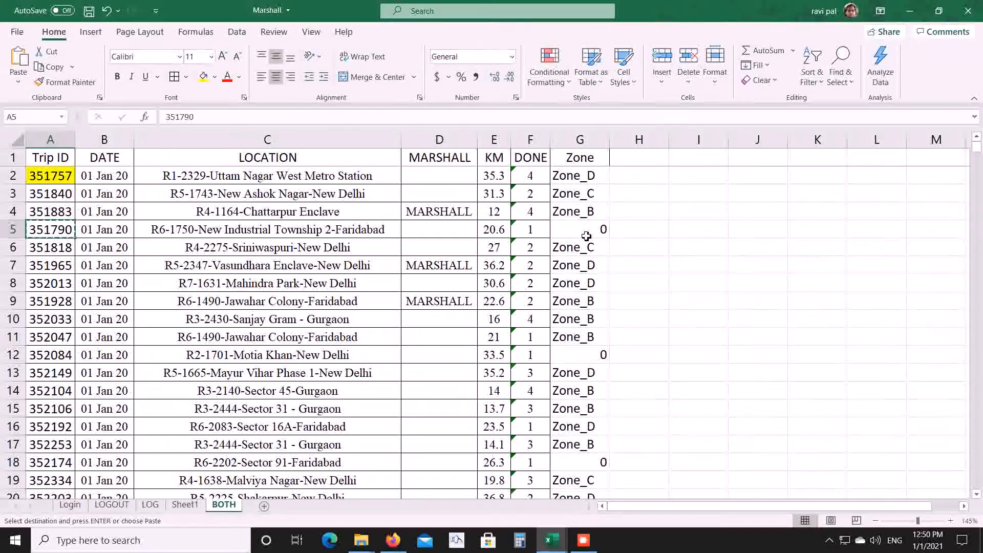
Select the Zone results from G2 to G396 in the Marshall workbook to see their count.
key(Up)
key(Up)
key(Up)
key(Right)
key(Right)
key(Right)
key(Right)
key(Right)
key(Right)
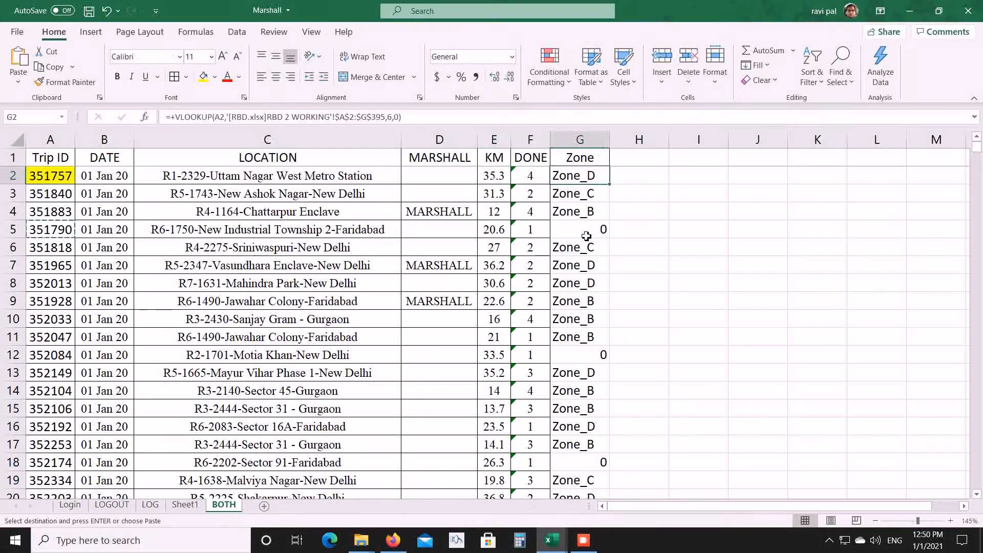
key(Up)
key(Down)
key(ctrl+shift+Down)
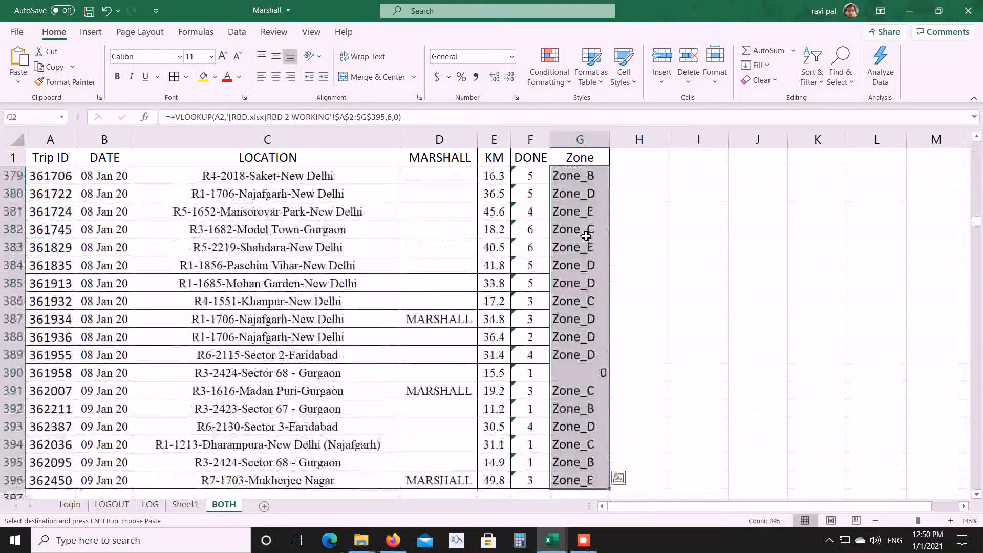
Select the Trip Status entries from G2 to G395 in the RBD workbook to see their count.
key(alt+Tab)
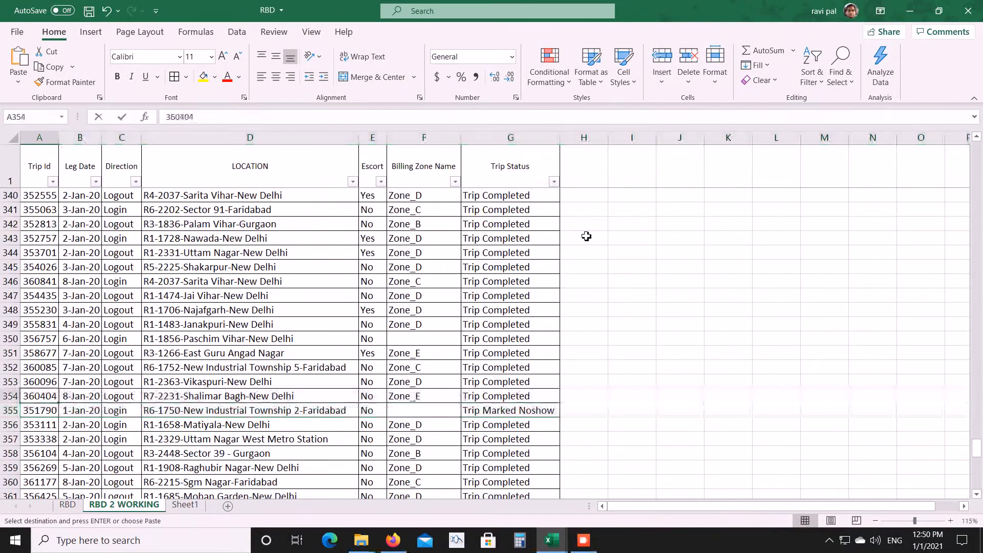
key(ctrl+Up)
key(Right)
key(Right)
key(Right)
key(Right)
key(Right)
key(Right)
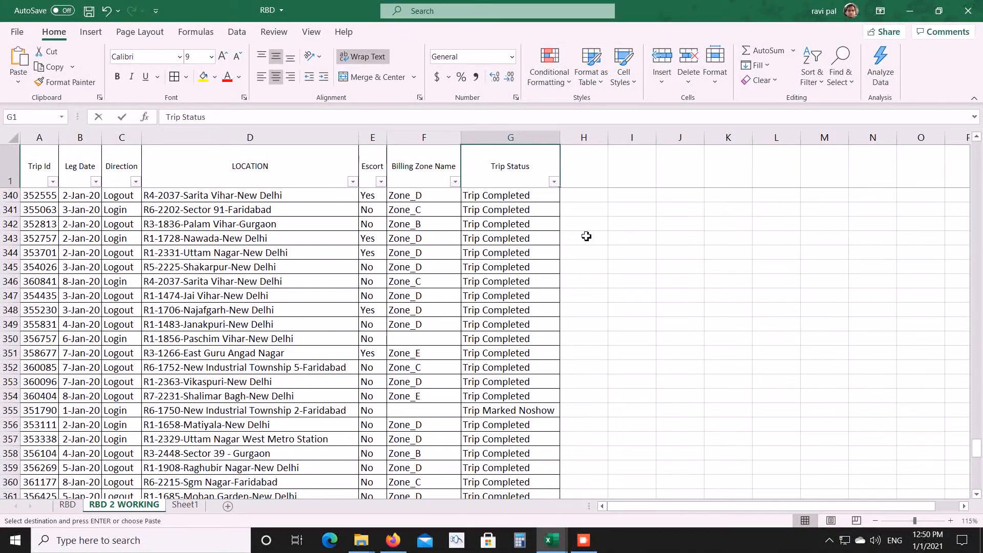
key(Down)
key(ctrl+shift+Down)
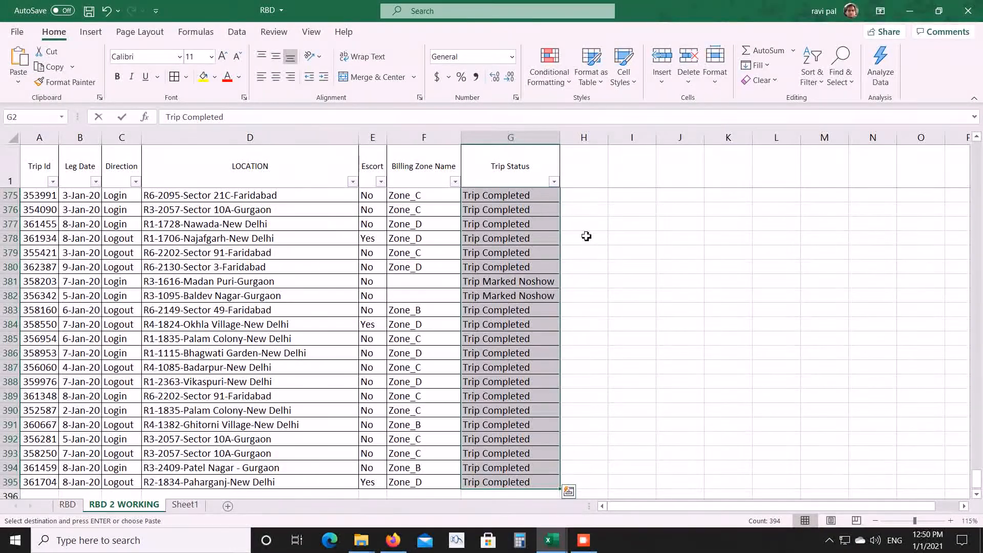
Return to the Marshall workbook and select the whole Trip ID column to read its entry count.
key(alt+Tab)
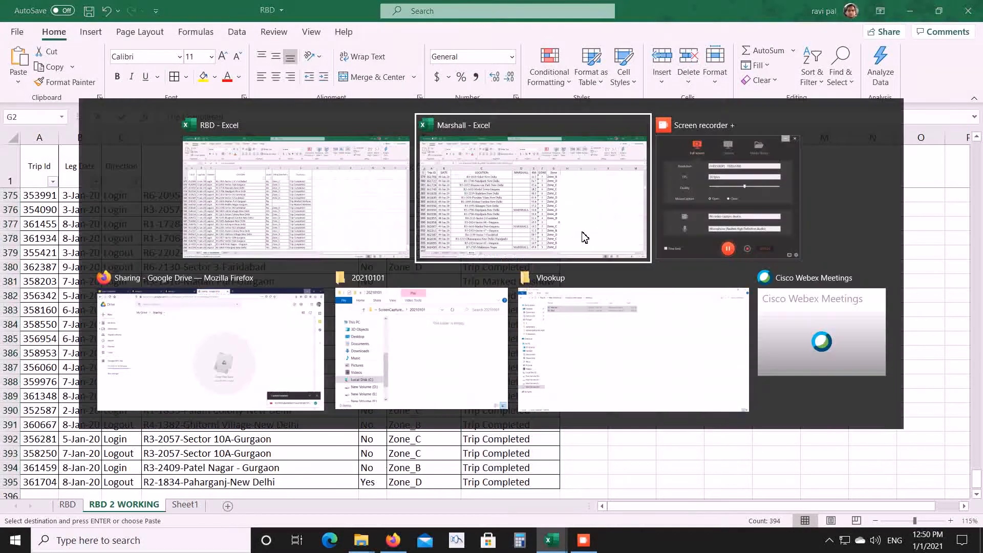
key(ctrl+Home)
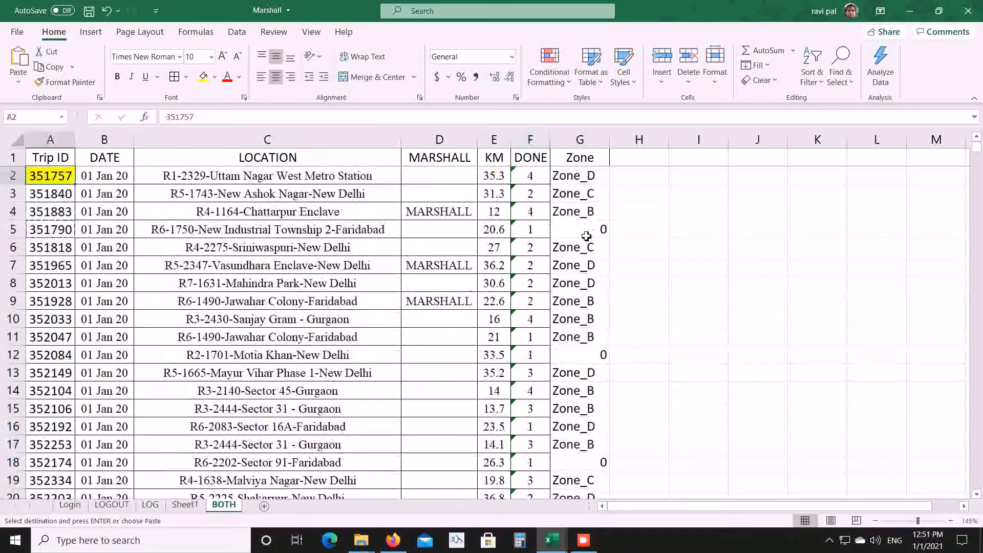
key(ctrl+shift+Down)
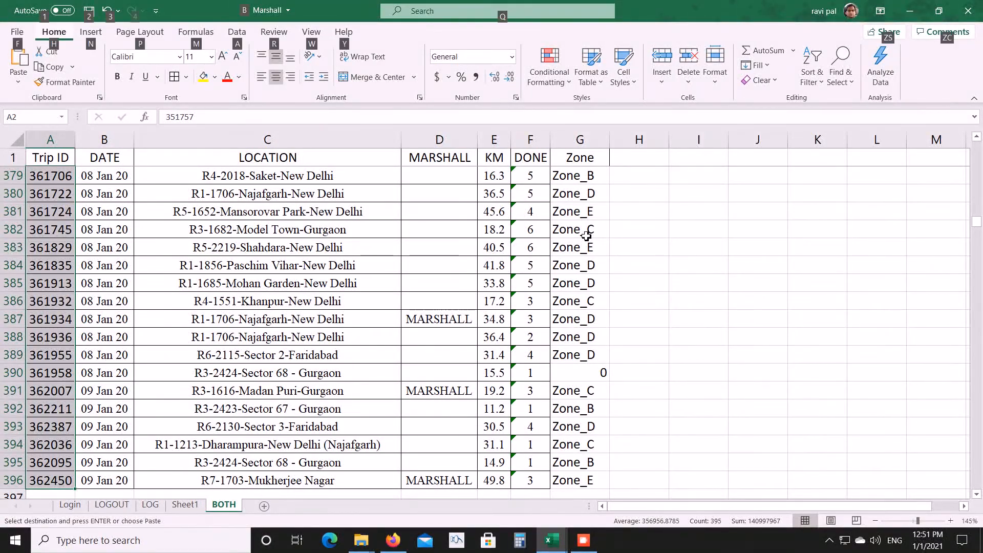
click(112, 209)
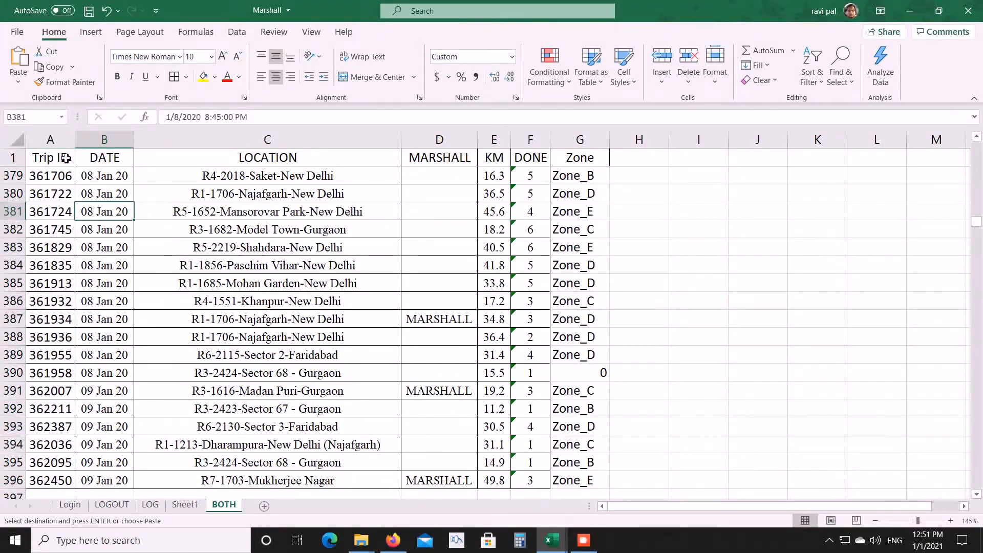
click(64, 140)
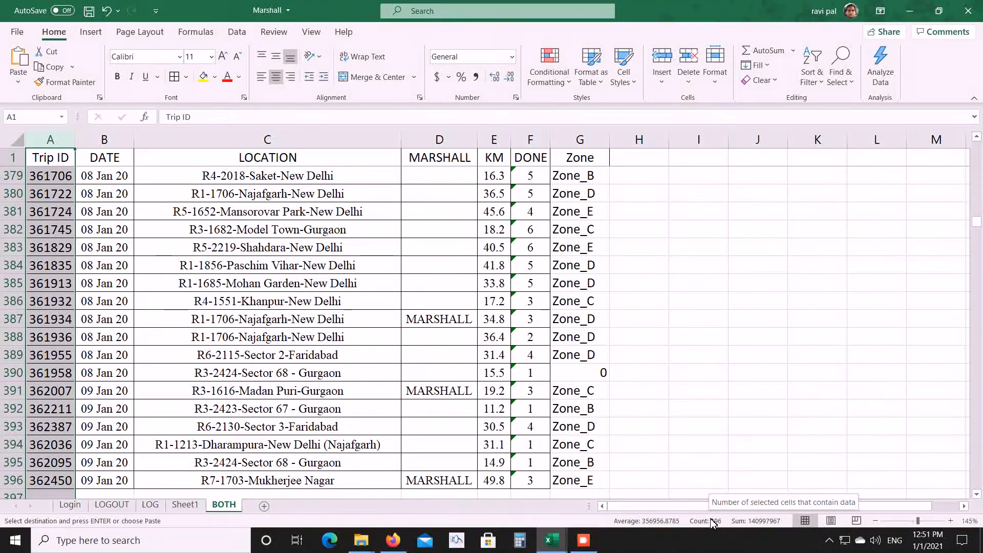
Select the whole Trip Id column in the RBD workbook and compare its entry count with the Marshall workbook's.
key(alt+Tab)
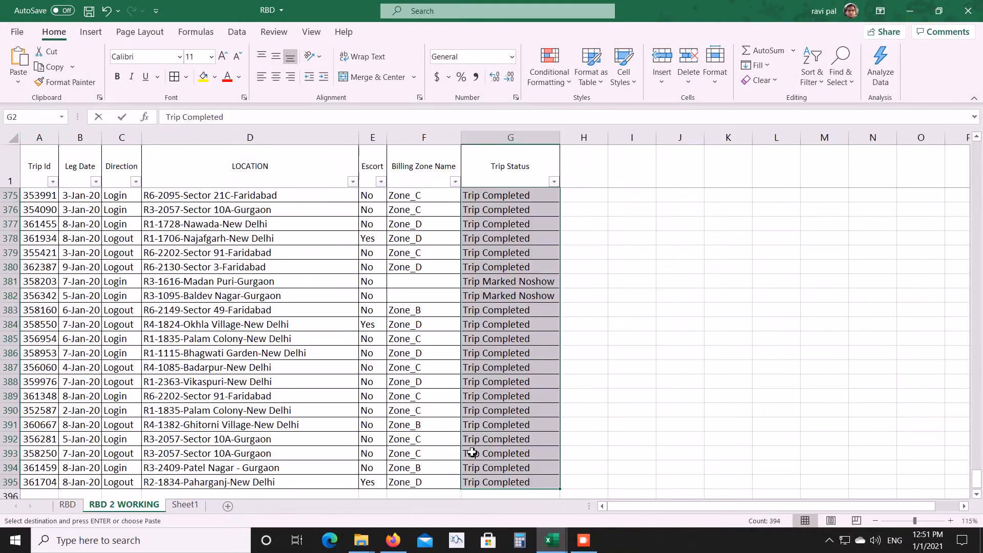
click(34, 145)
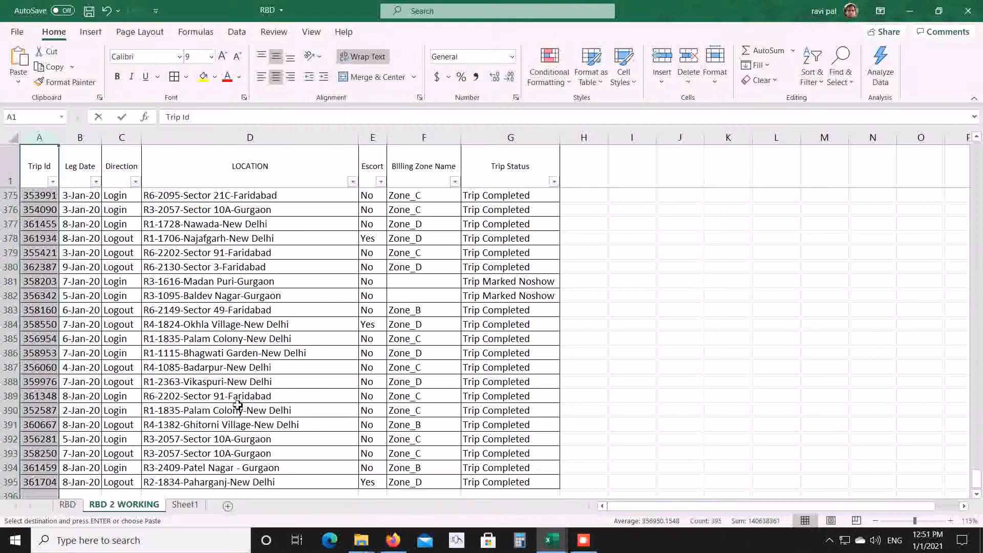
key(alt+Tab)
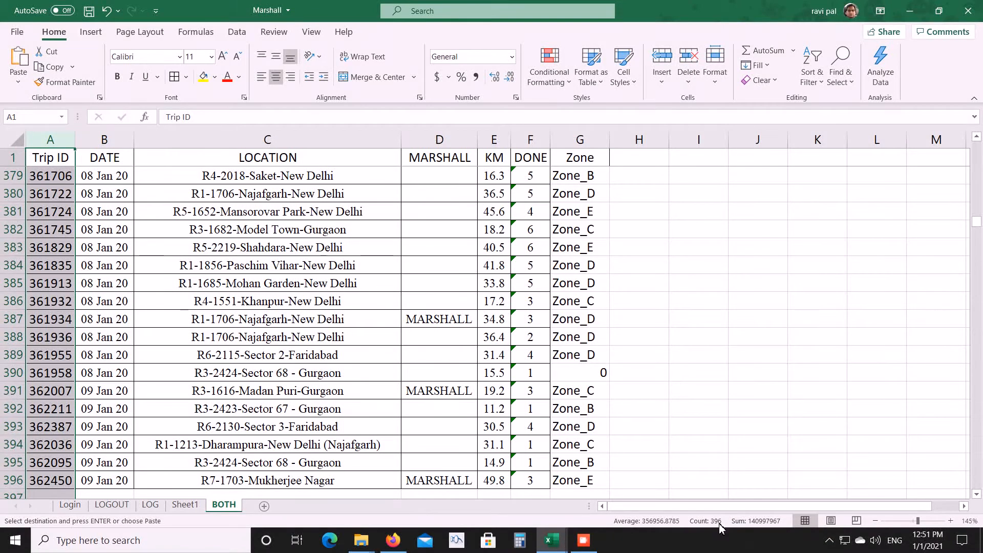
key(alt+Tab)
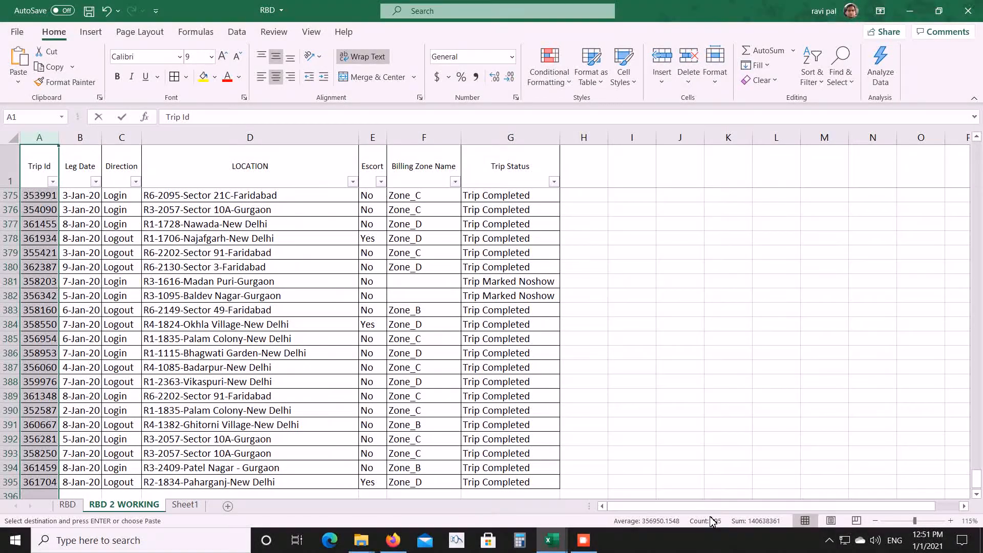
right_click(176, 260)
double_click(175, 256)
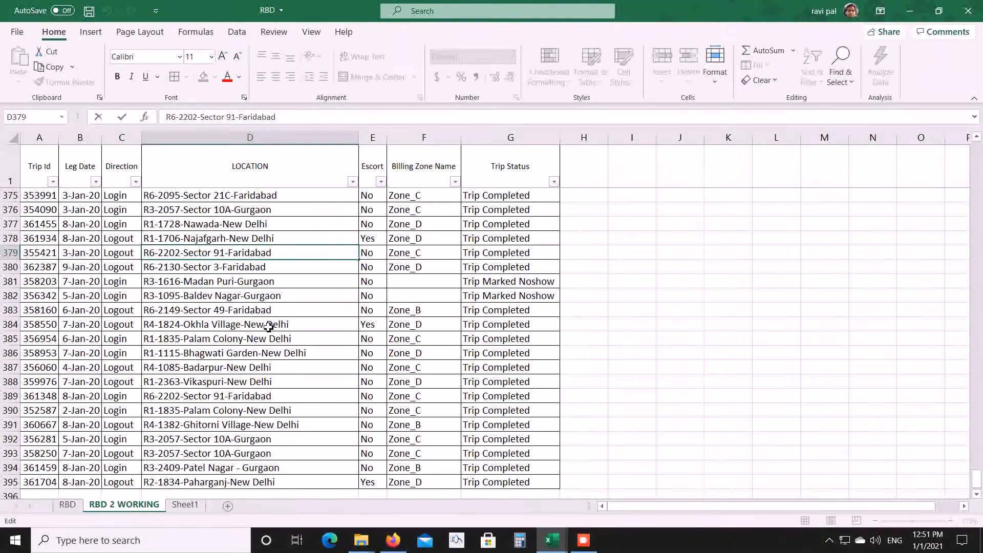
Review the VLOOKUP results in the Marshall workbook's Zone column from the first rows down to G396.
key(alt+Tab)
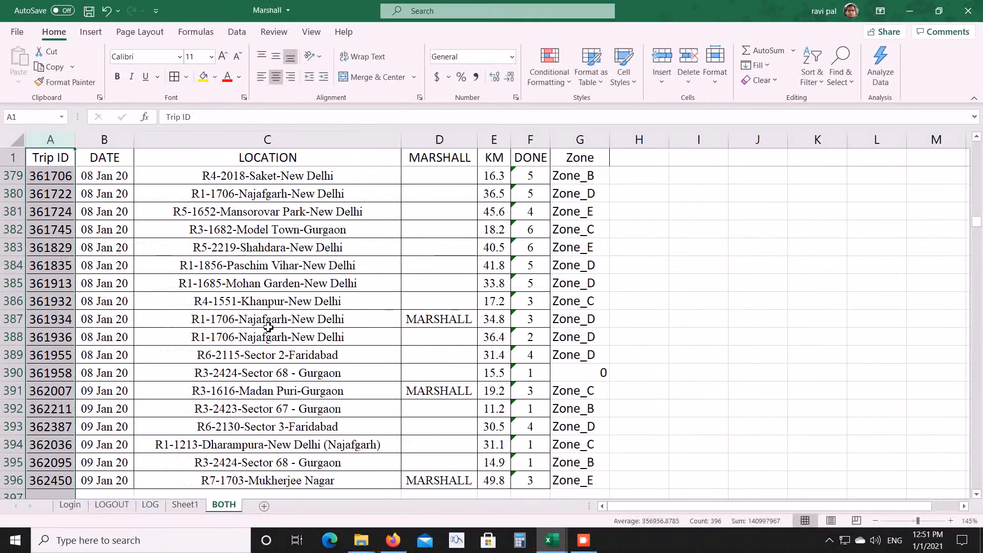
key(Right)
key(Right)
key(Right)
key(Right)
key(Right)
key(Right)
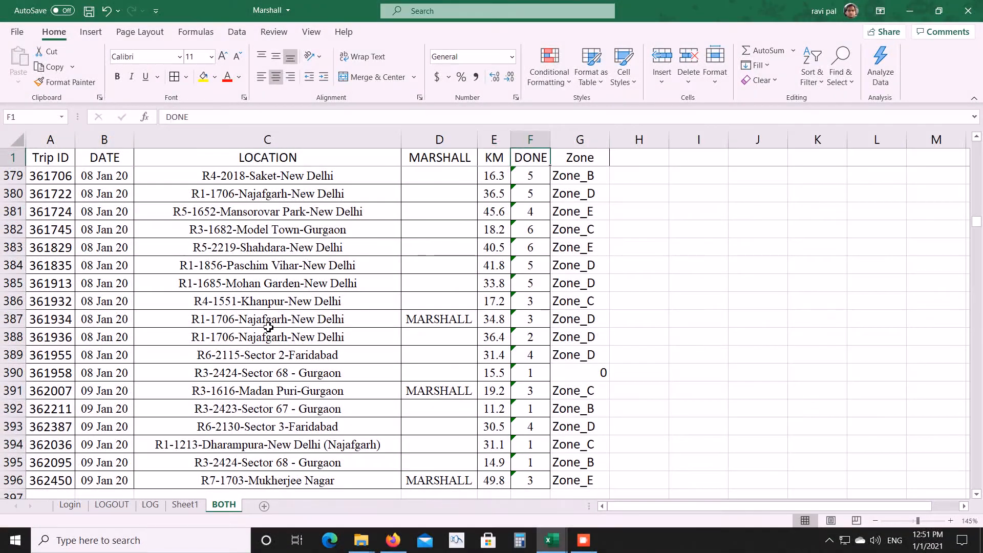
key(ctrl+Up)
key(Down)
key(Down)
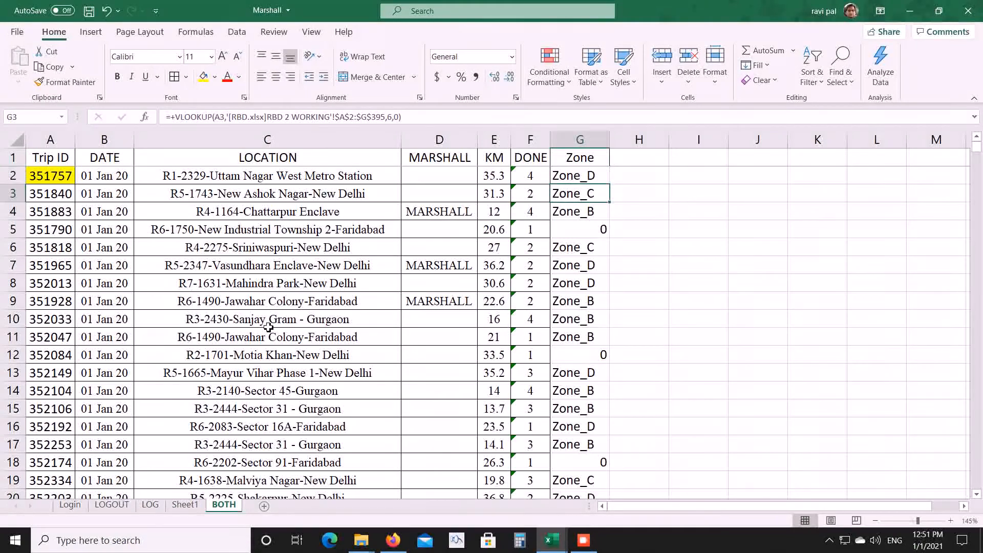
key(Up)
key(Up)
key(ctrl+Down)
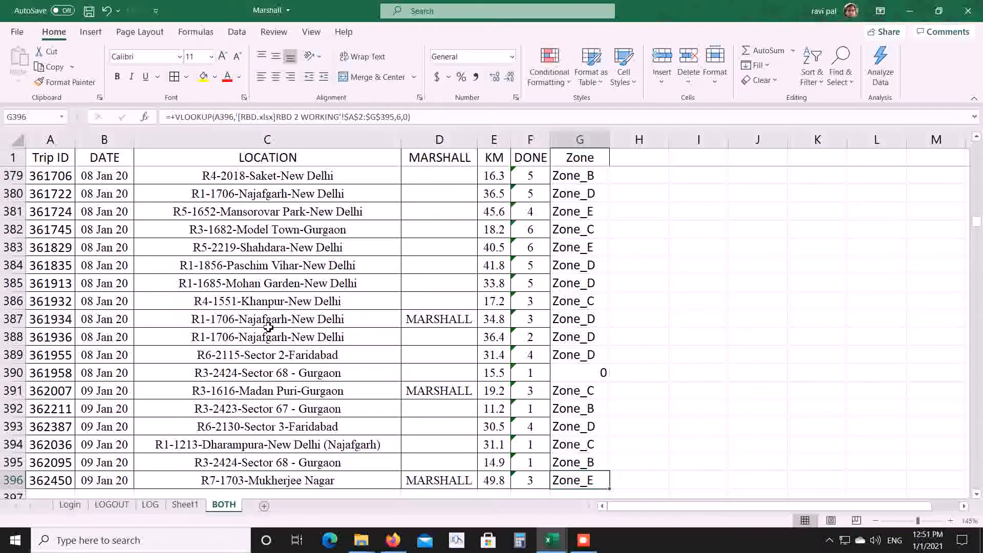
key(ctrl+Up)
key(Down)
key(Up)
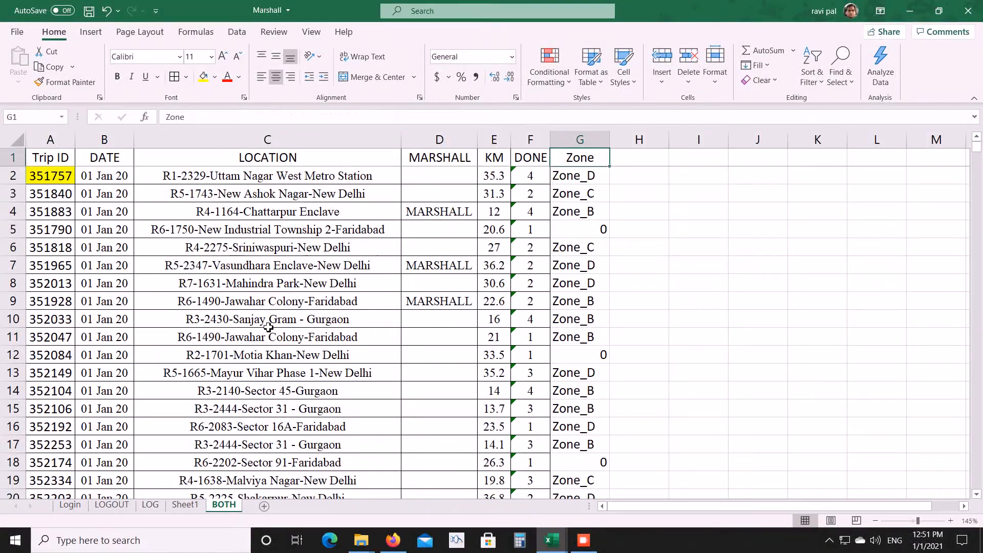
Enter NA in cell I2 and return to the VLOOKUP formula in G2.
key(Down)
key(Right)
key(Right)
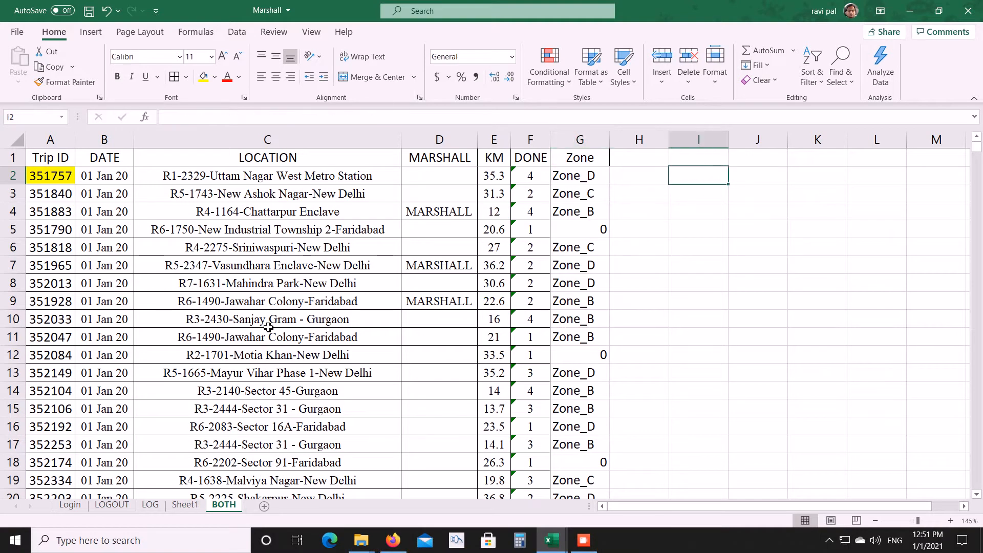
text(N)
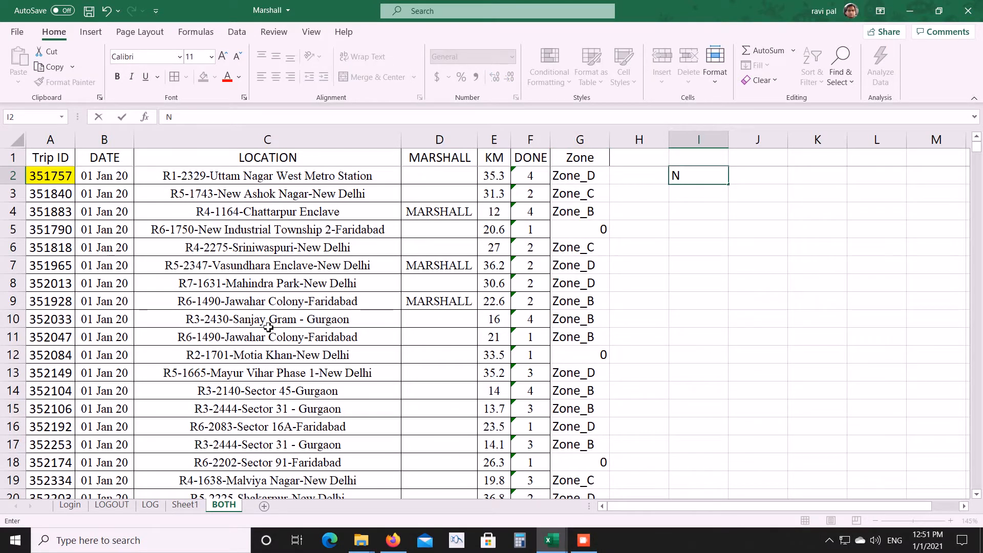
text(A)
key(Return)
key(Up)
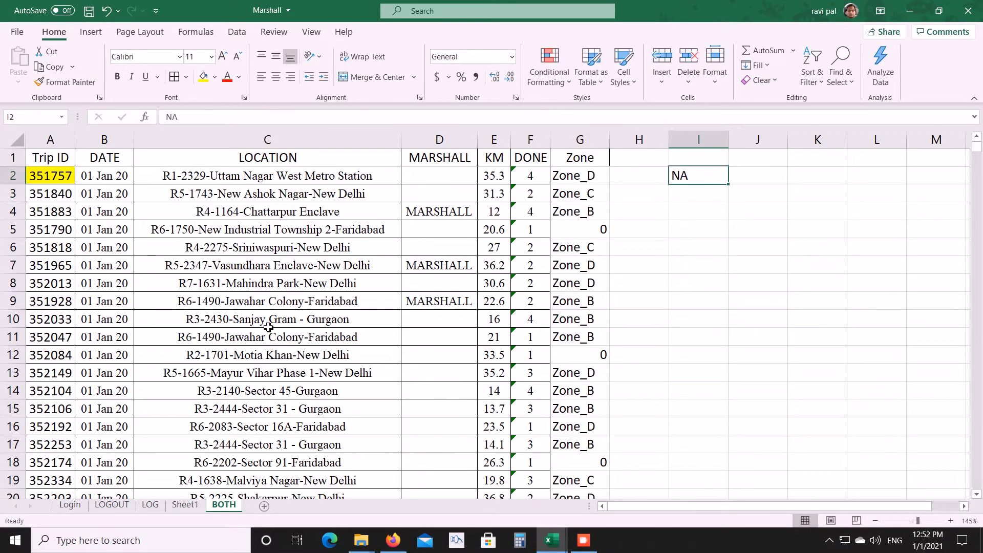
key(Left)
key(Left)
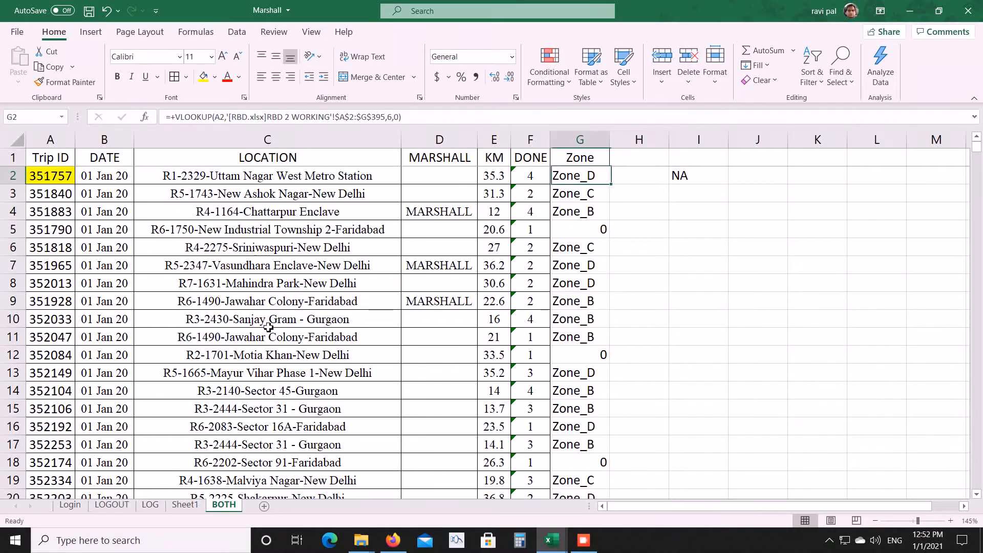
Select the Zone column's VLOOKUP results from G2 down to G396 to read their entry count.
key(ctrl+Down)
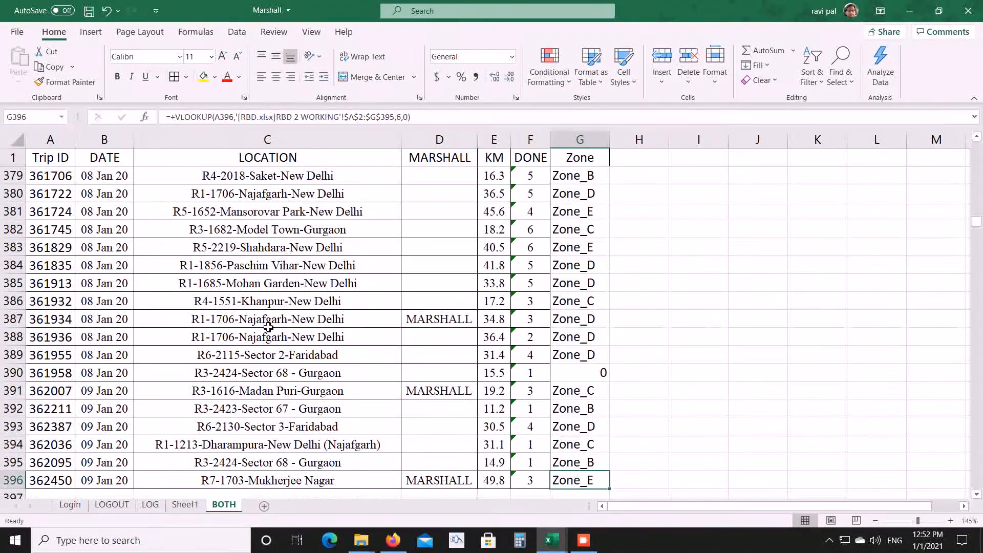
key(ctrl+Up)
key(ctrl+shift+Down)
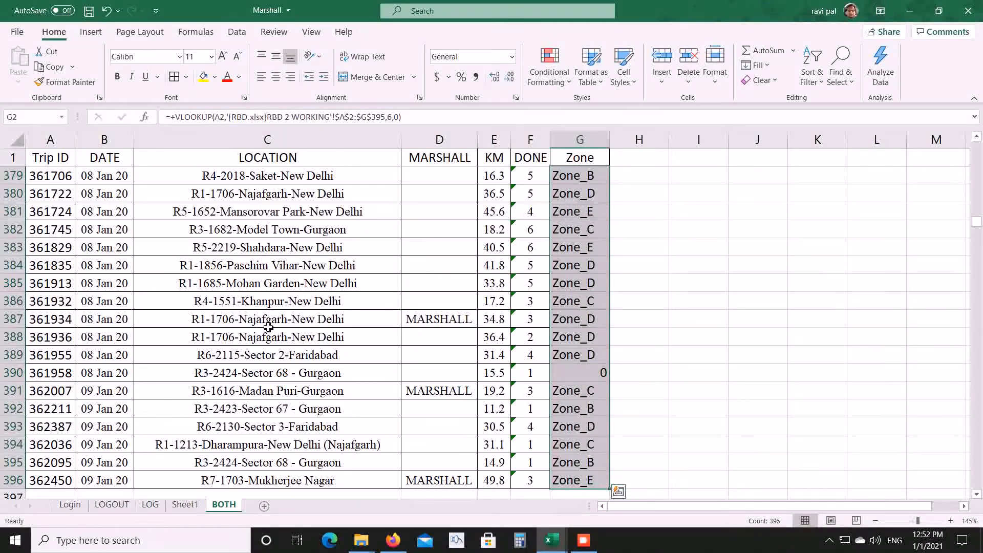
click(584, 539)
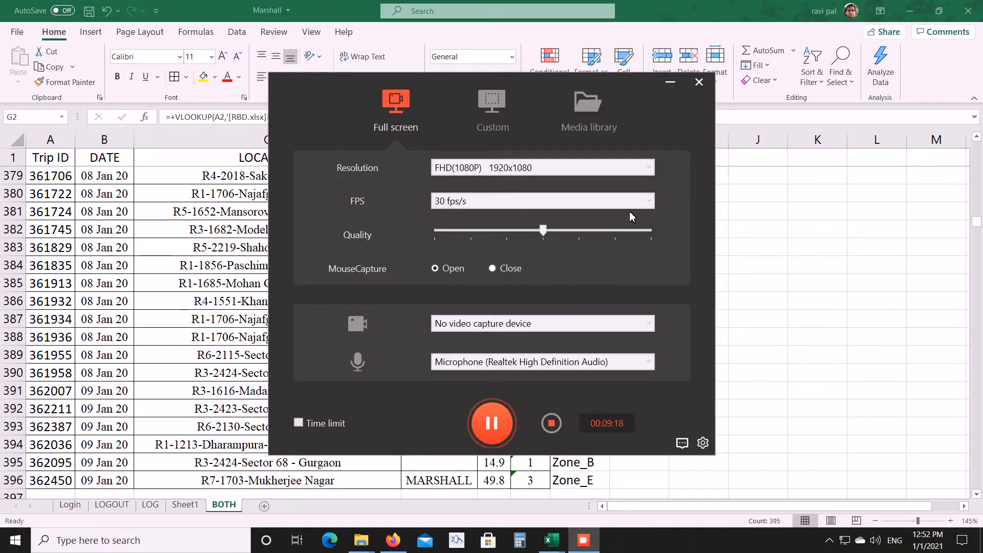
click(669, 82)
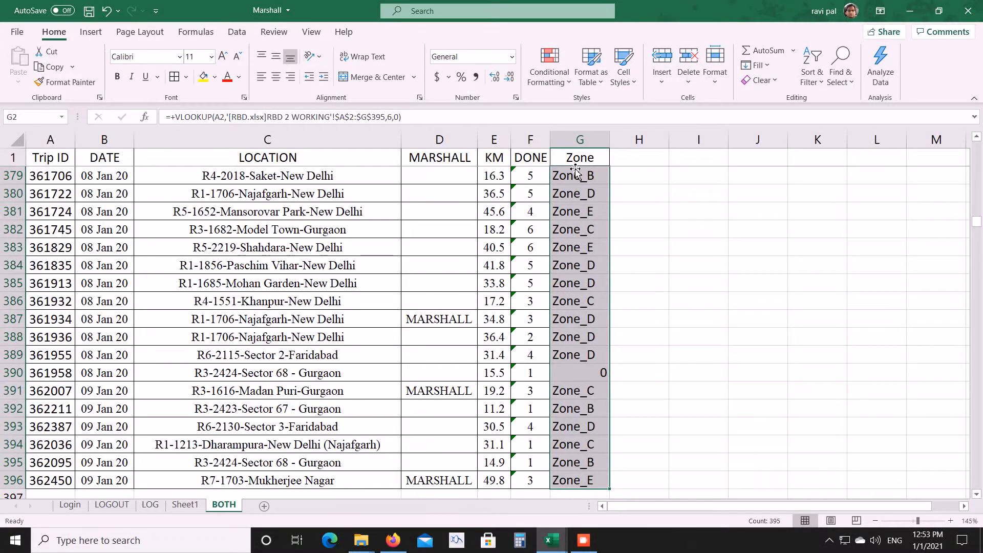
key(alt+Tab)
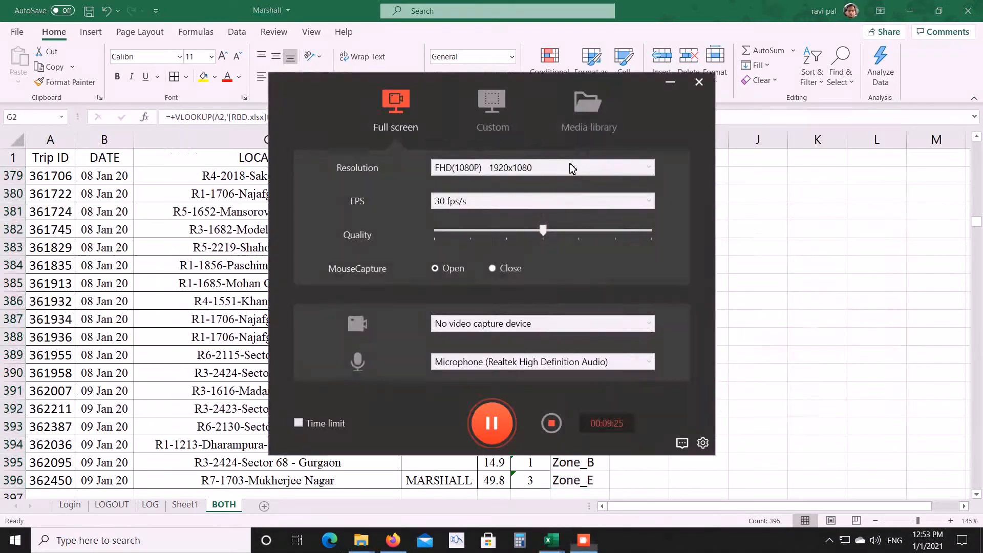
click(669, 81)
Switch to the RBD workbook and select the whole Trip Status column to read its entry count.
key(alt+Tab)
key(Tab)
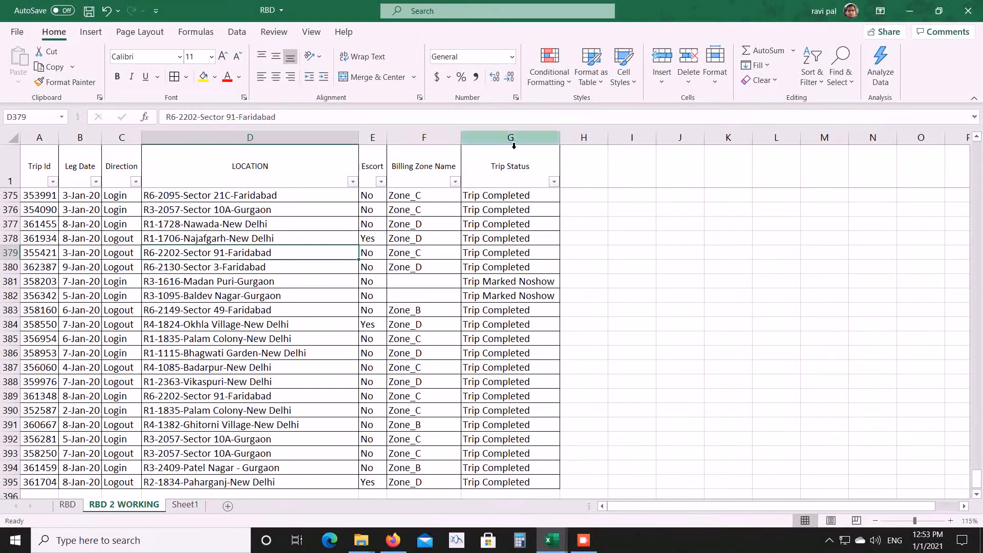
click(513, 146)
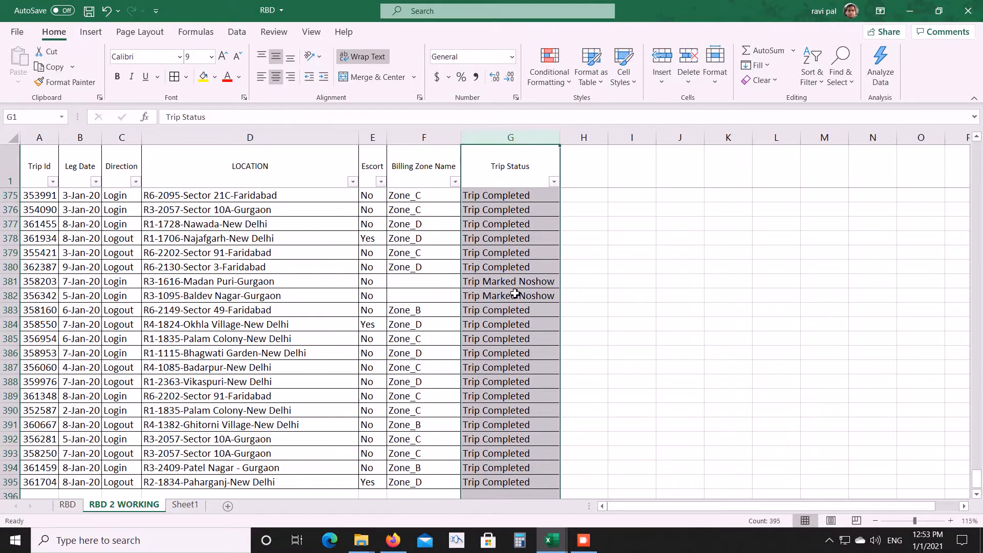
Return to the Marshall workbook and select the whole Zone column to compare its entry count with the RBD column's.
key(alt+Tab)
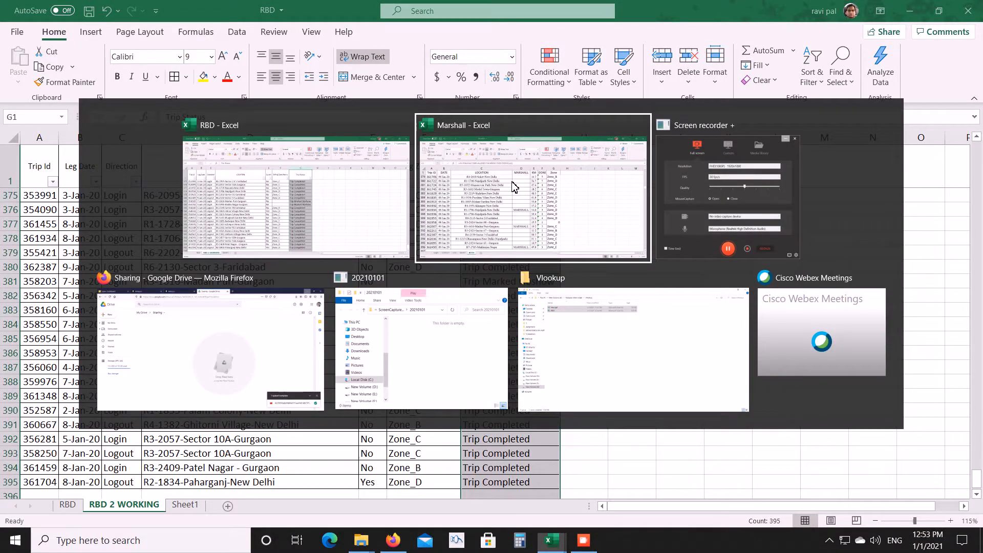
click(554, 157)
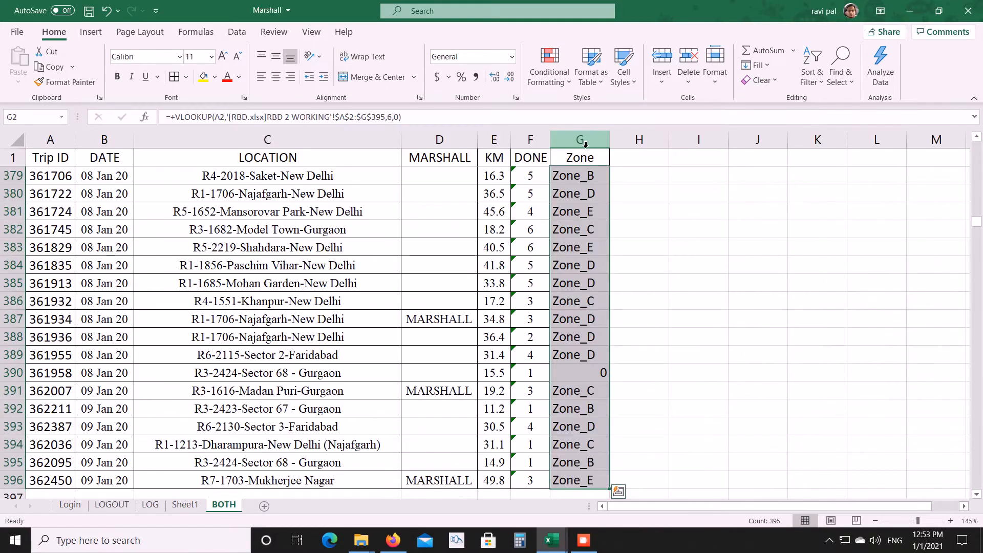
click(585, 143)
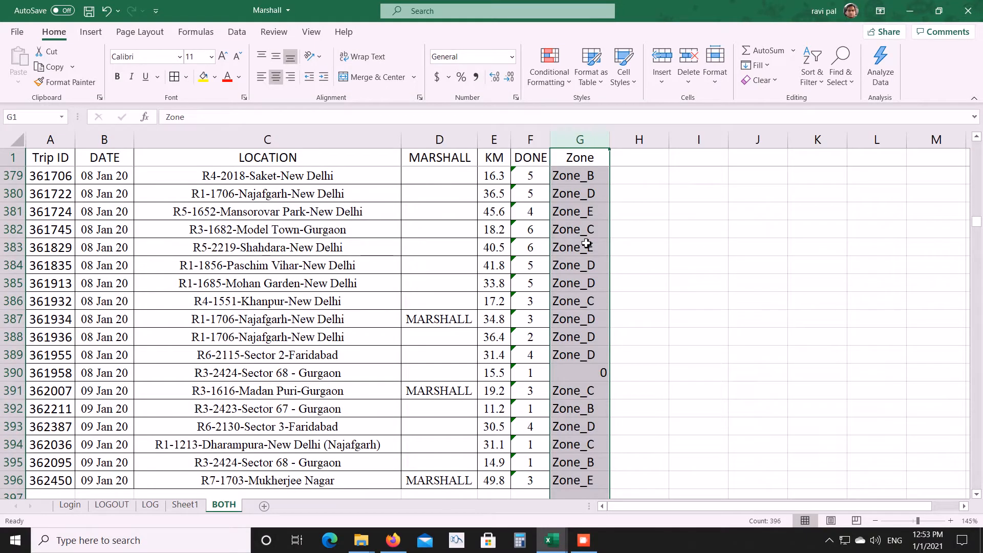
Leave the column selection and go back to the first VLOOKUP formula in cell G2.
click(603, 243)
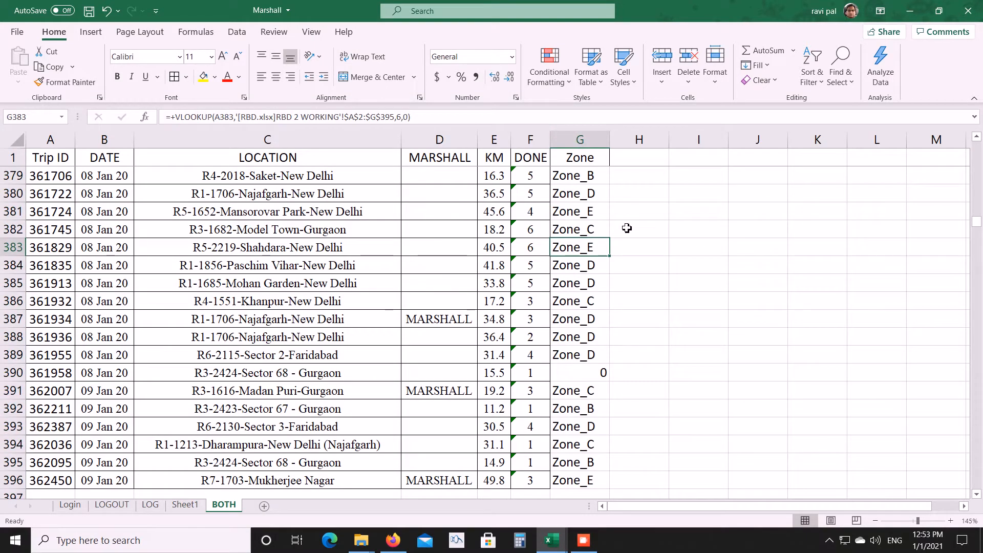
key(Right)
key(Left)
key(Up)
key(Up)
key(ctrl+Up)
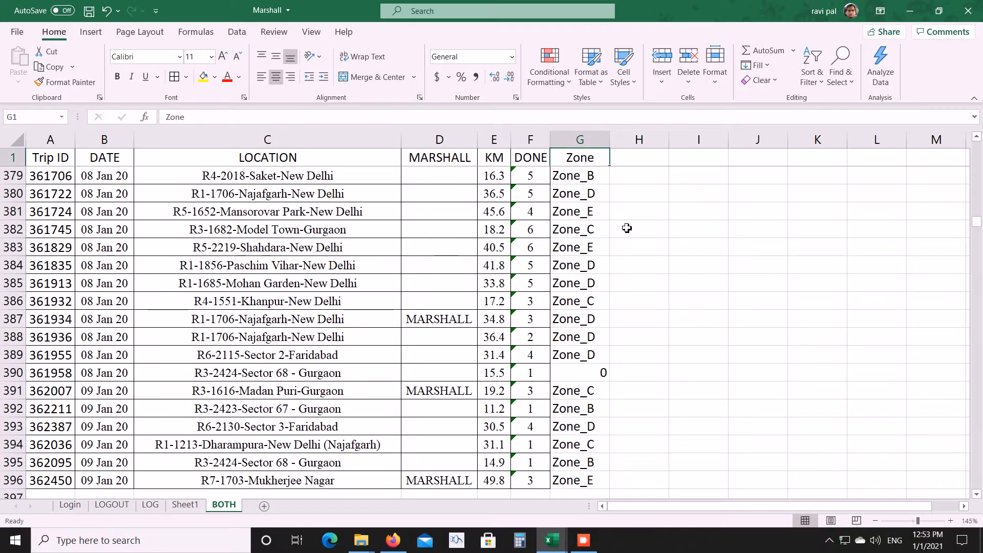
key(Down)
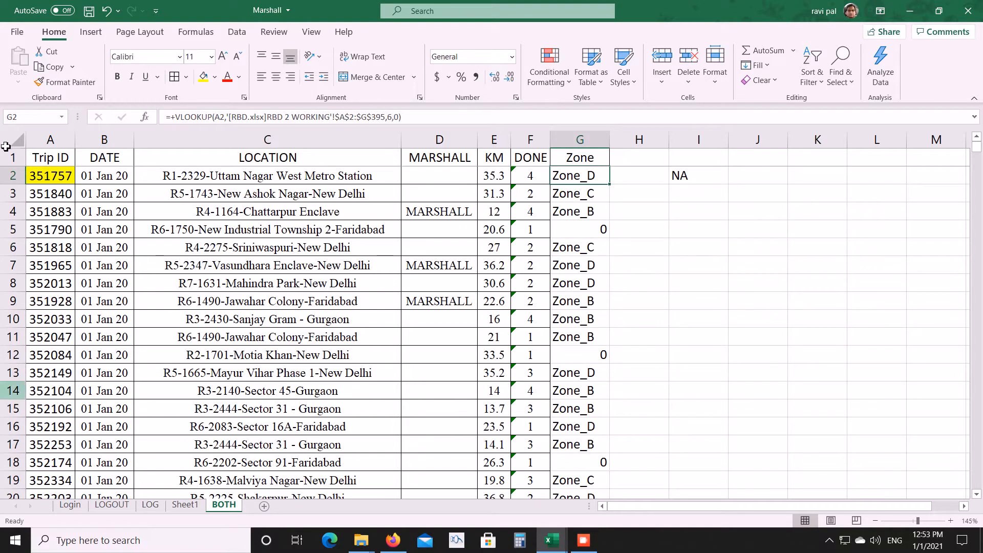
Compare the entry counts of the whole Trip ID columns in the Marshall and RBD workbooks, ending in the Marshall workbook.
click(49, 147)
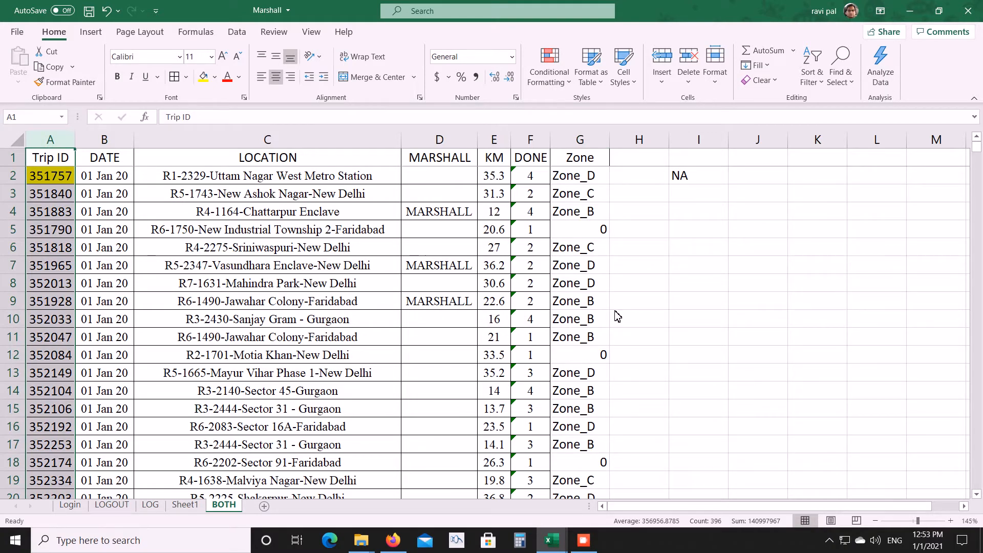
key(alt+Tab)
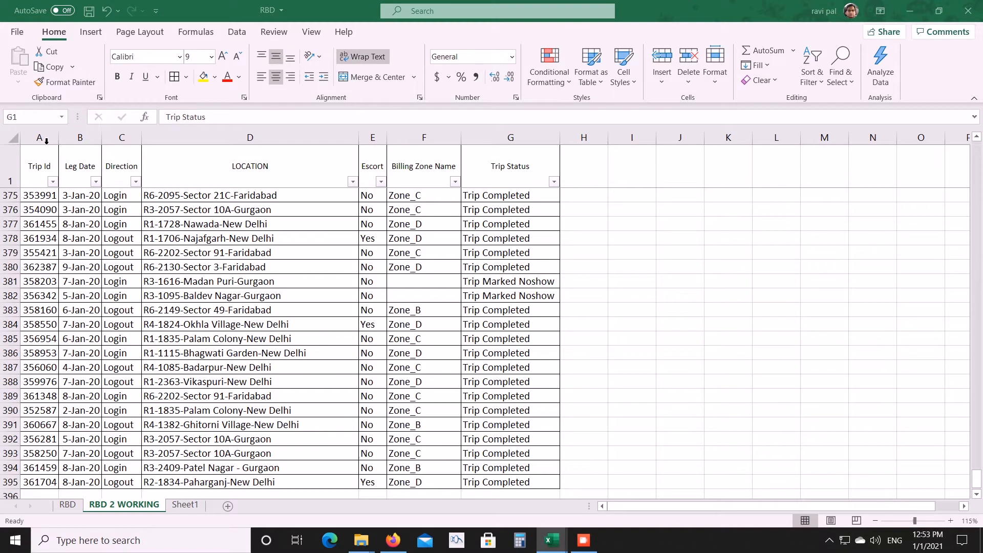
click(46, 141)
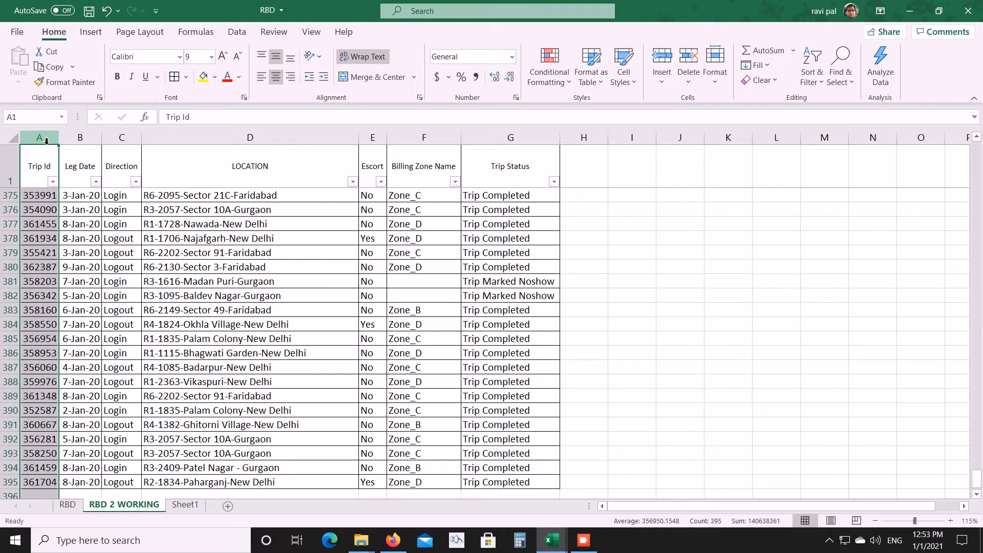
key(alt+Tab)
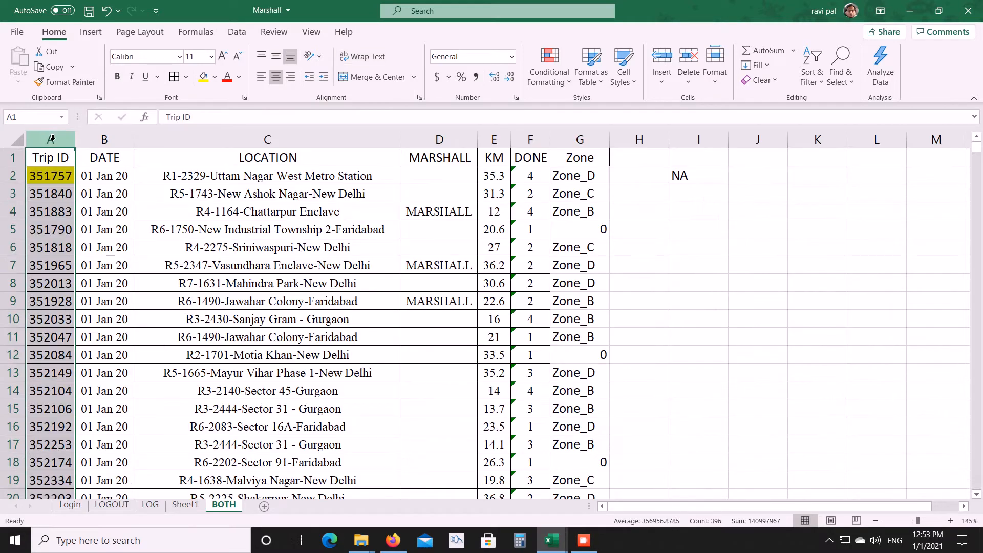
Turn on filtering for the header row of the BOTH sheet.
click(589, 156)
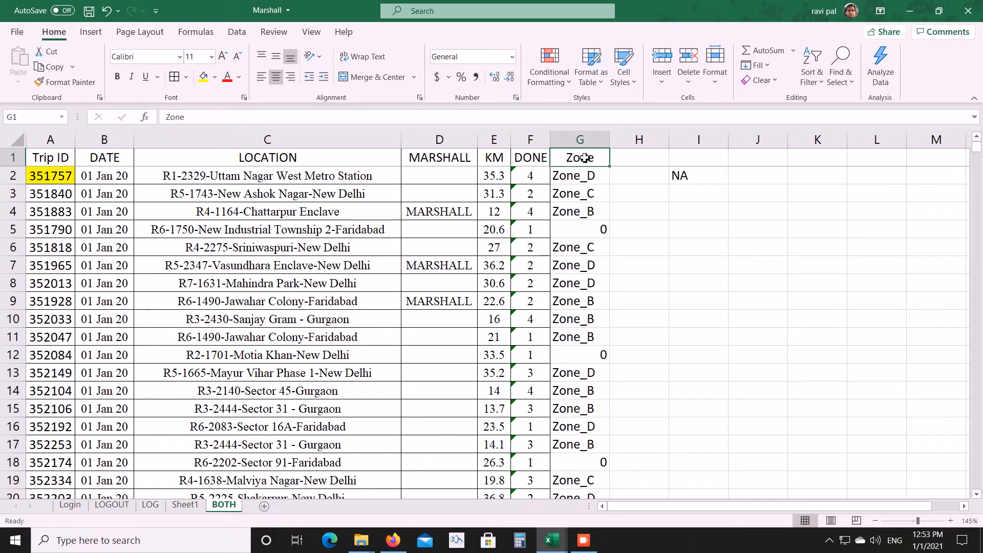
click(22, 162)
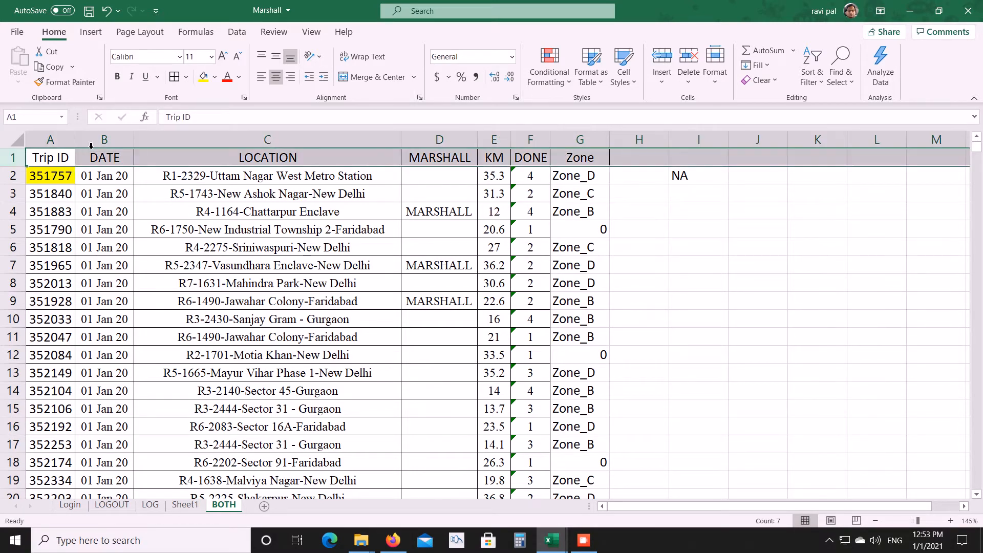
click(235, 32)
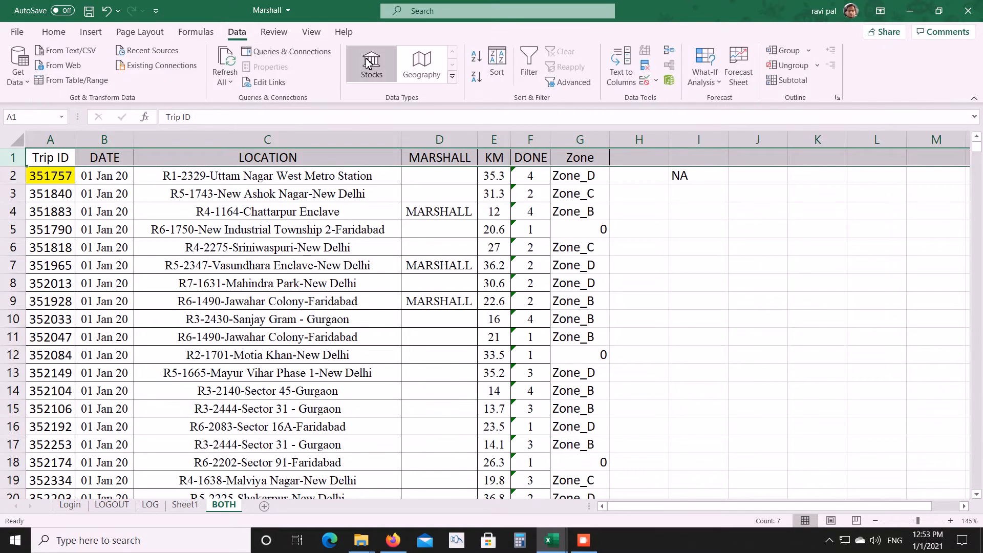
click(525, 55)
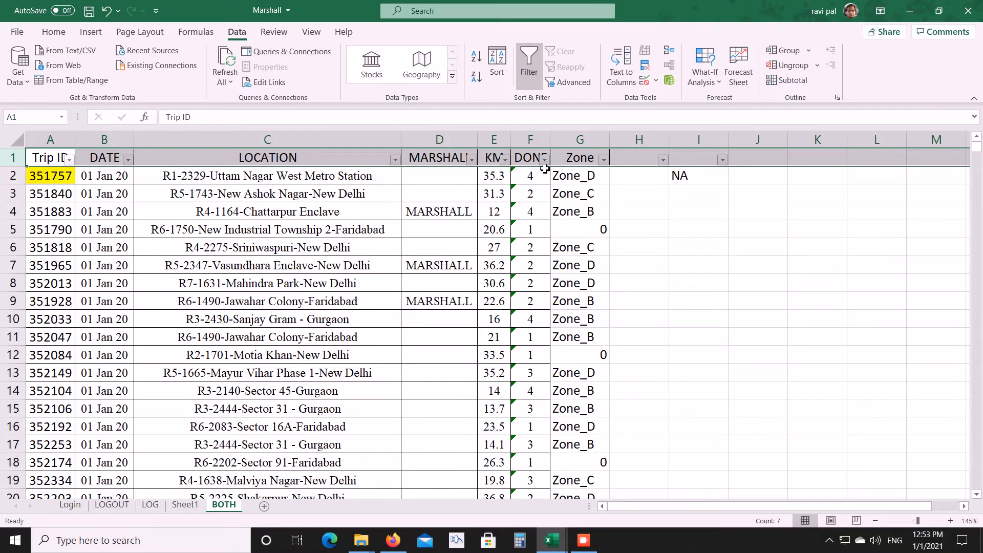
Filter the Zone column to show only the #N/A entries.
click(577, 192)
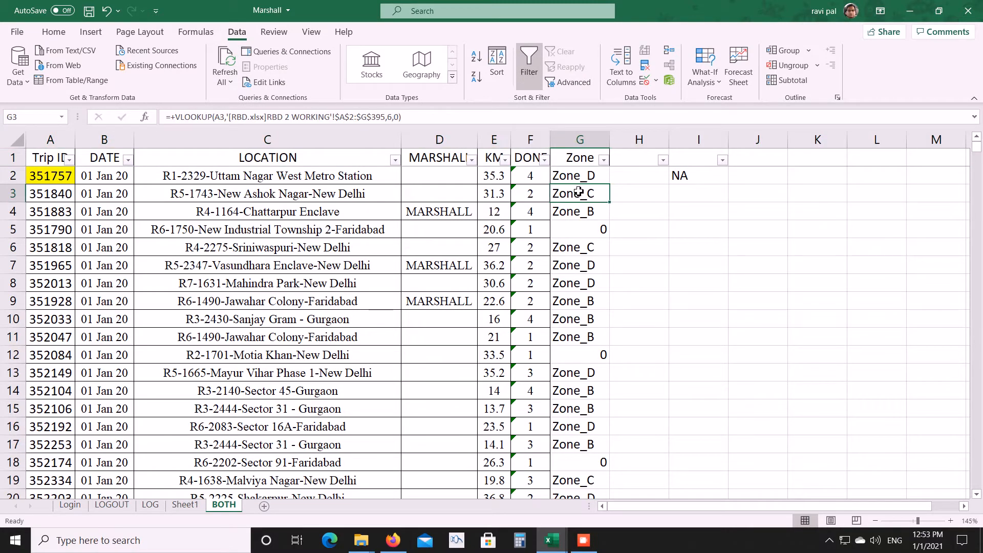
click(603, 160)
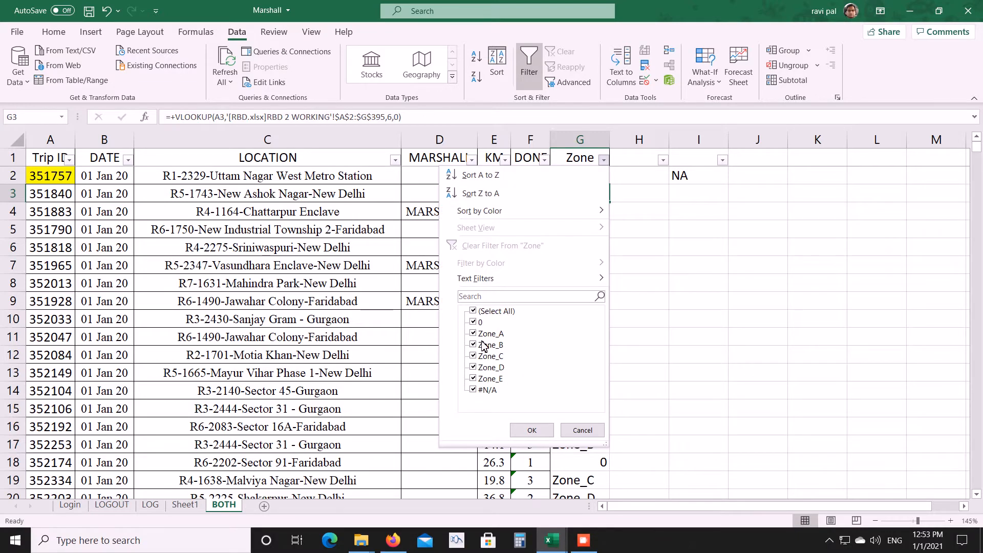
click(473, 310)
click(473, 390)
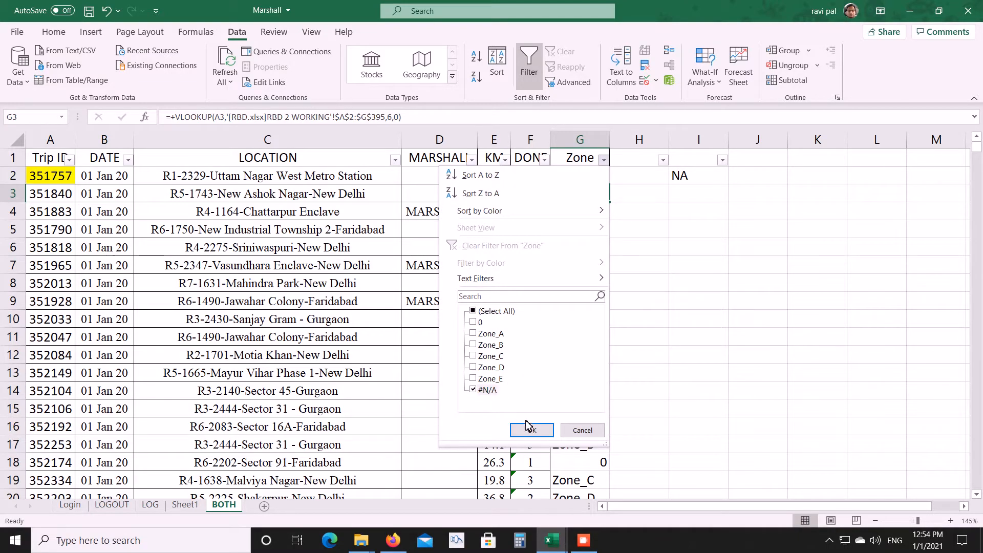
click(532, 429)
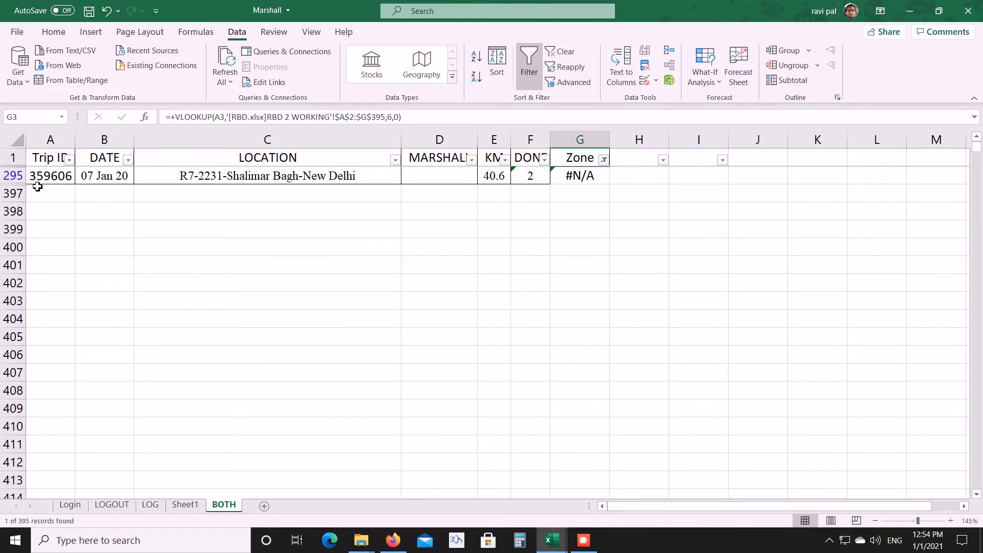
Highlight the entire filtered row 295 with a yellow fill.
click(15, 176)
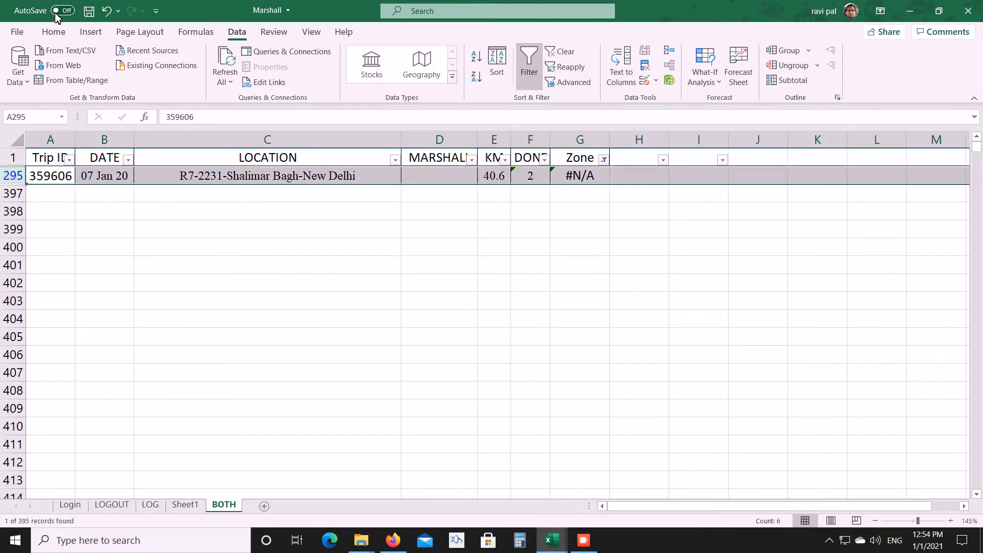
click(50, 31)
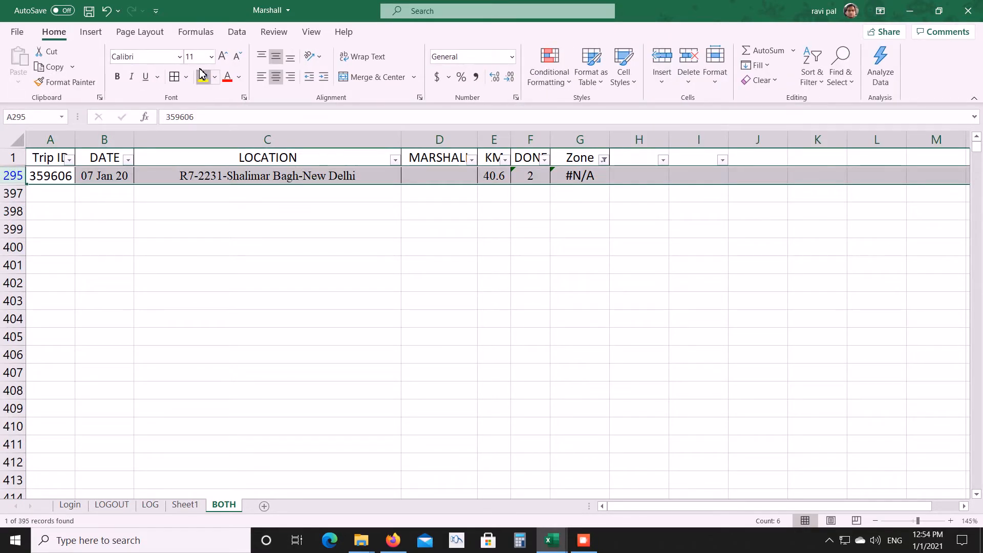
click(203, 75)
click(181, 229)
Copy the #N/A row's Trip ID, search for it in the RBD 2 WORKING sheet, and return to the Marshall workbook.
click(52, 175)
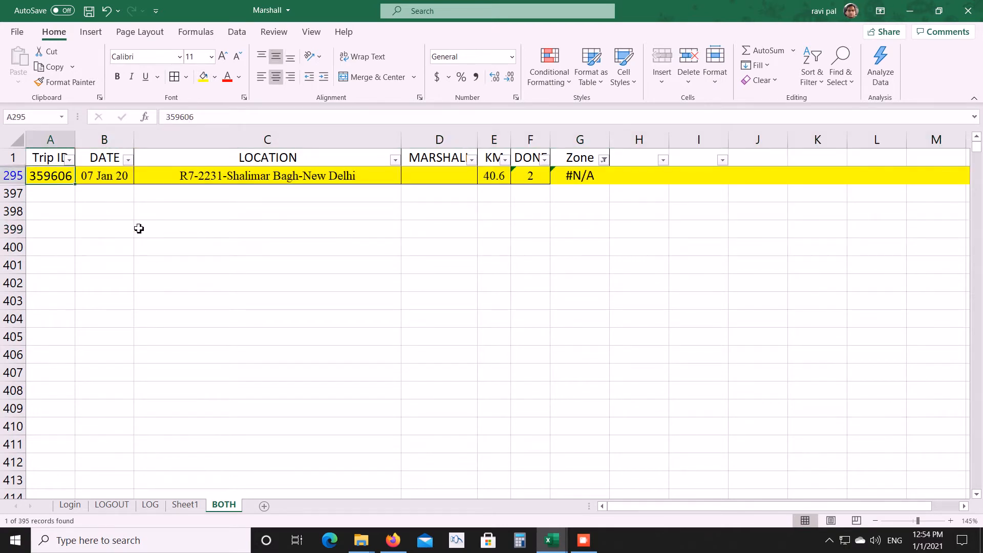
key(ctrl+c)
key(alt+Tab)
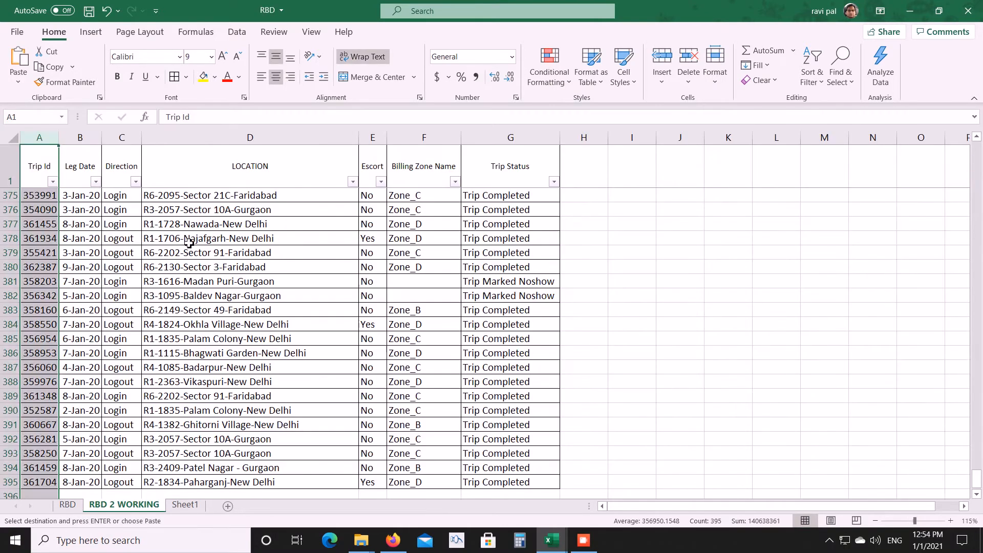
click(184, 238)
key(ctrl+f)
key(ctrl+v)
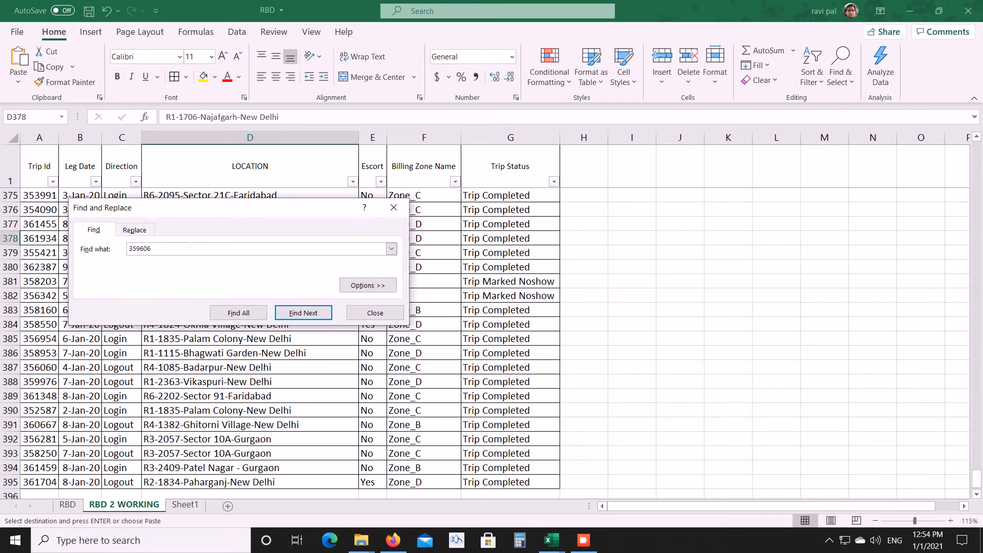
key(Return)
key(Return)
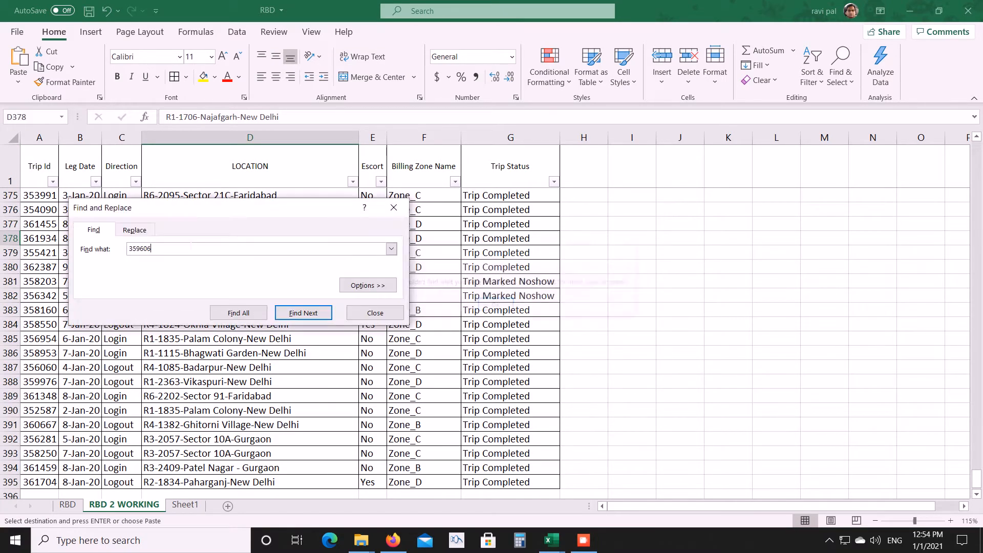
click(393, 207)
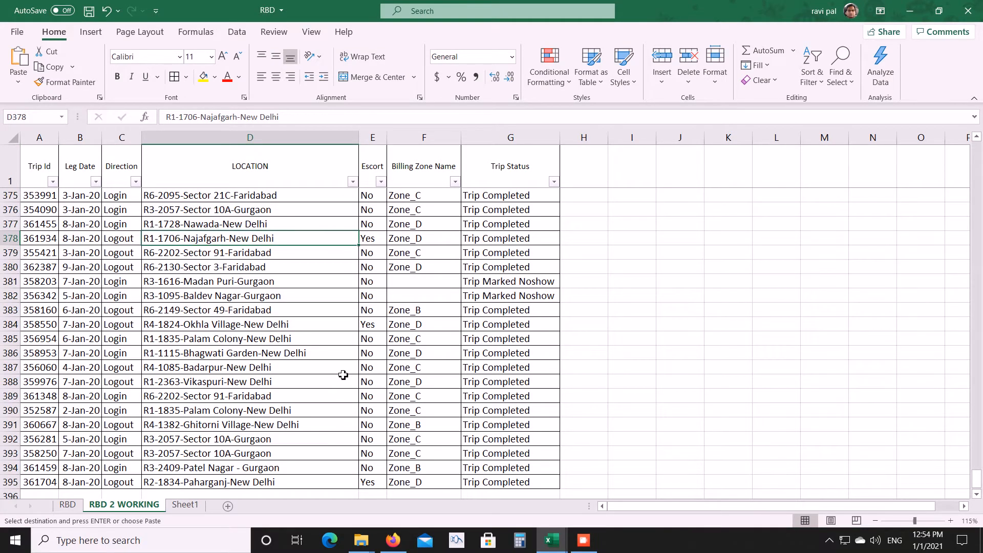
key(alt+Tab)
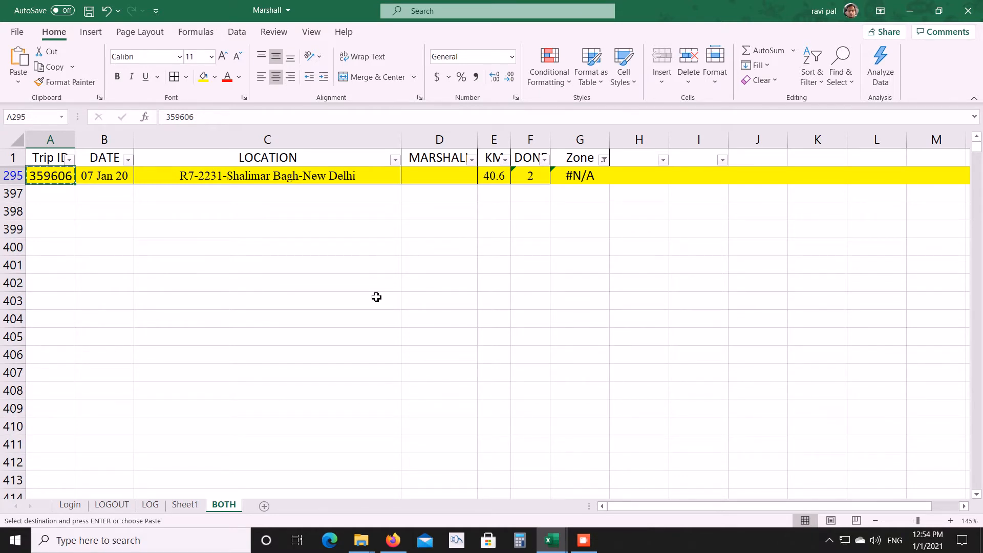
click(583, 540)
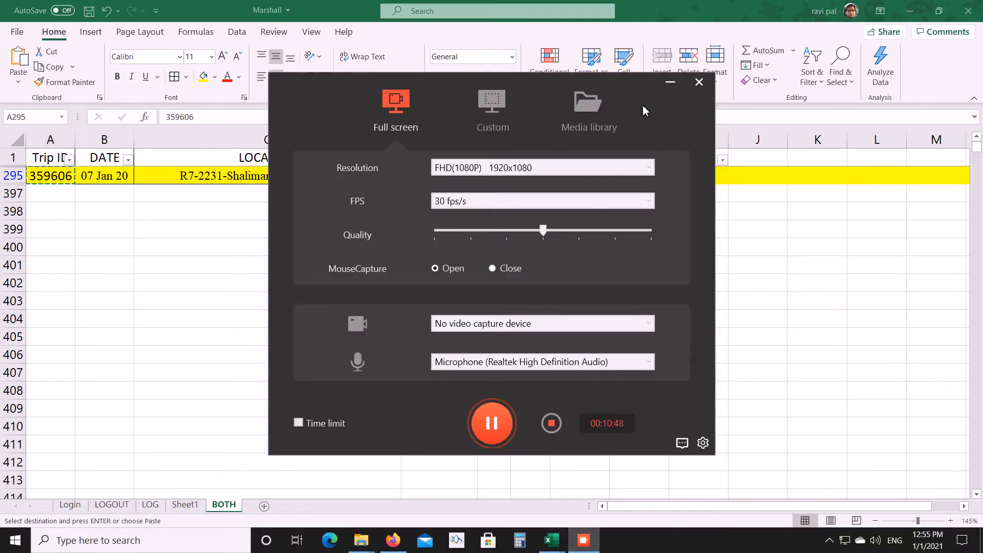
click(670, 82)
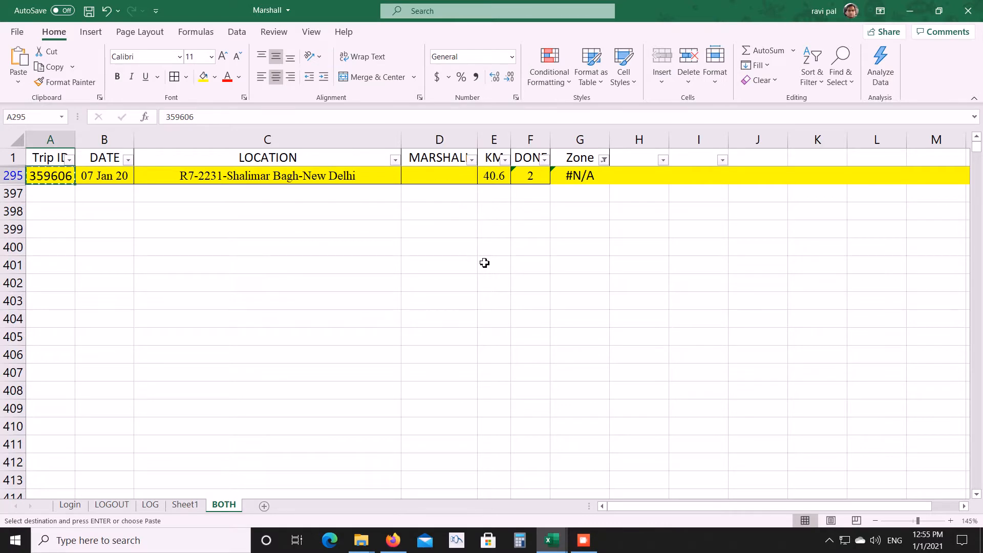
Show all rows again in the BOTH sheet by selecting every value in the Zone filter.
key(alt+Tab)
key(Tab)
key(alt+Tab)
click(604, 159)
click(473, 311)
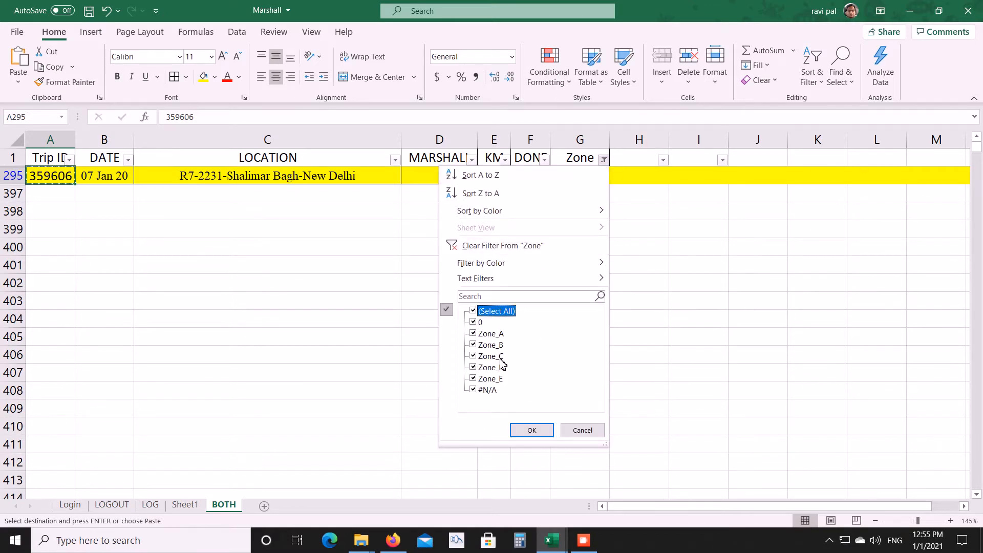
click(530, 430)
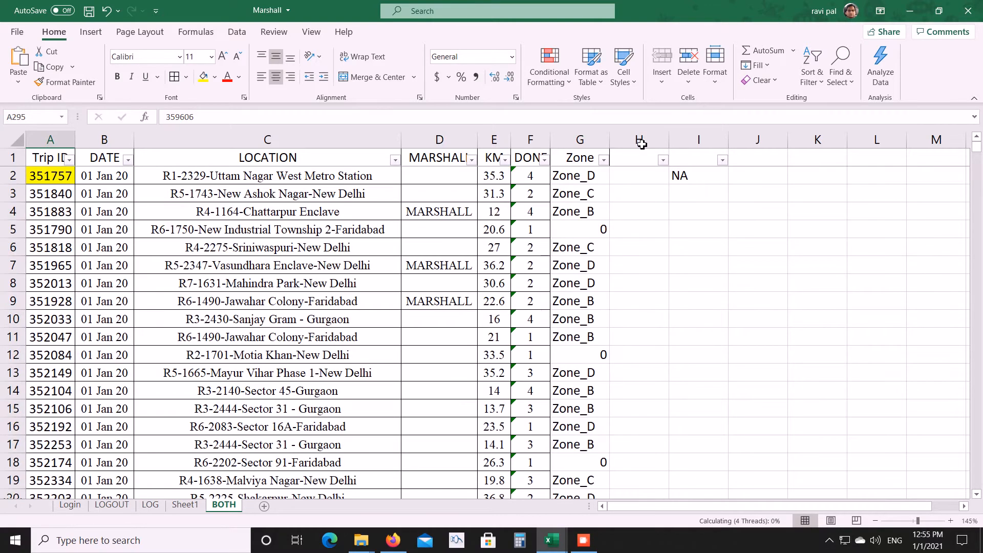
Delete the two columns directly after the Zone column, including the one holding the NA note.
click(643, 143)
key(ctrl+minus)
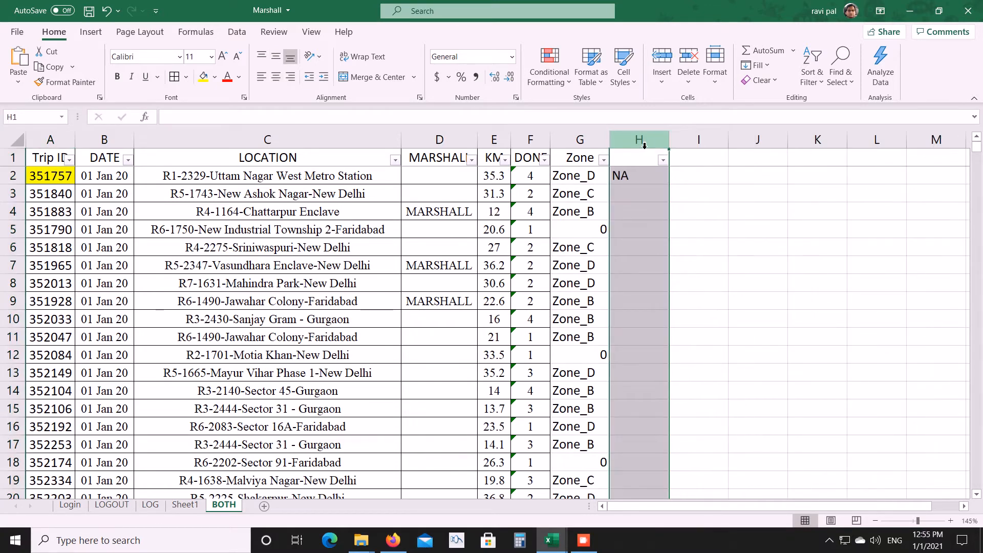
key(ctrl+minus)
click(637, 180)
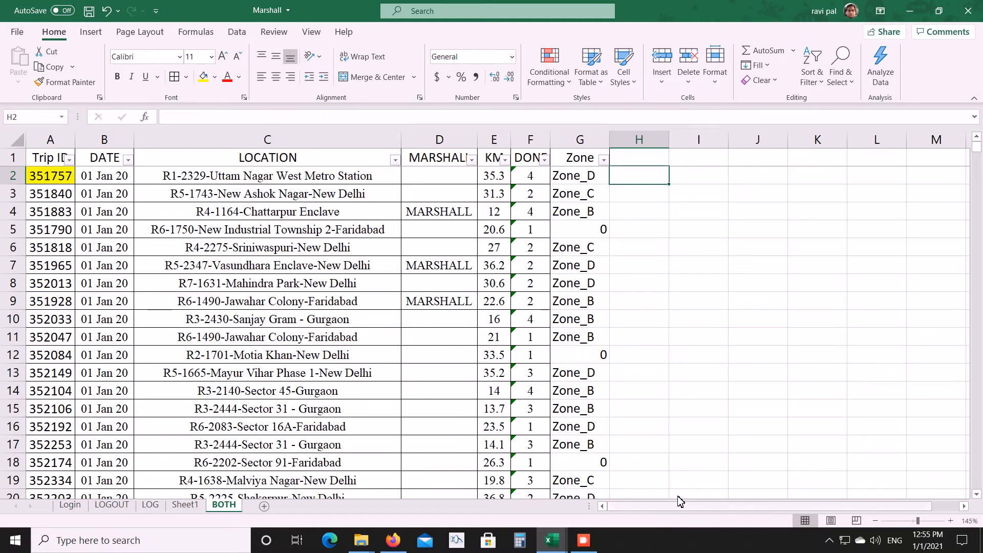
click(583, 540)
click(492, 424)
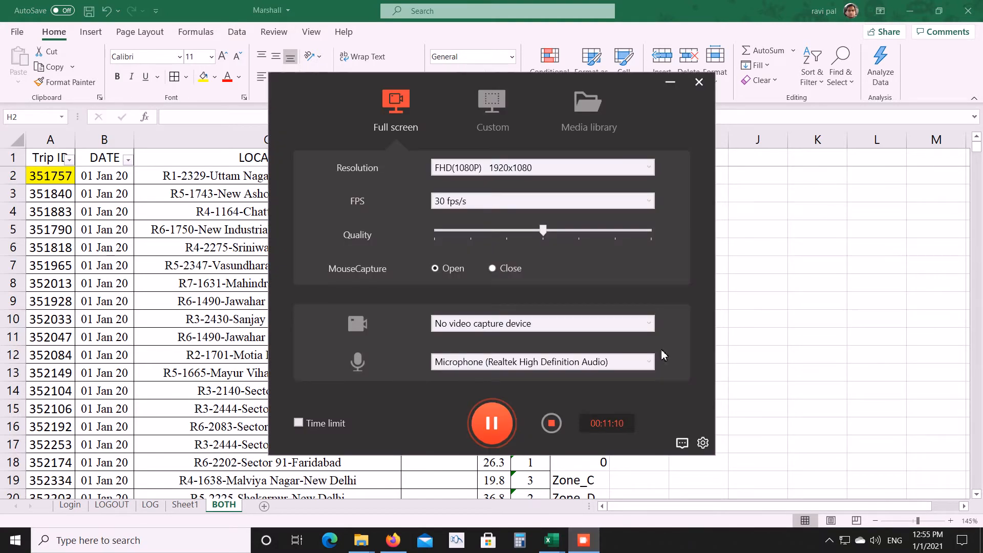
click(669, 84)
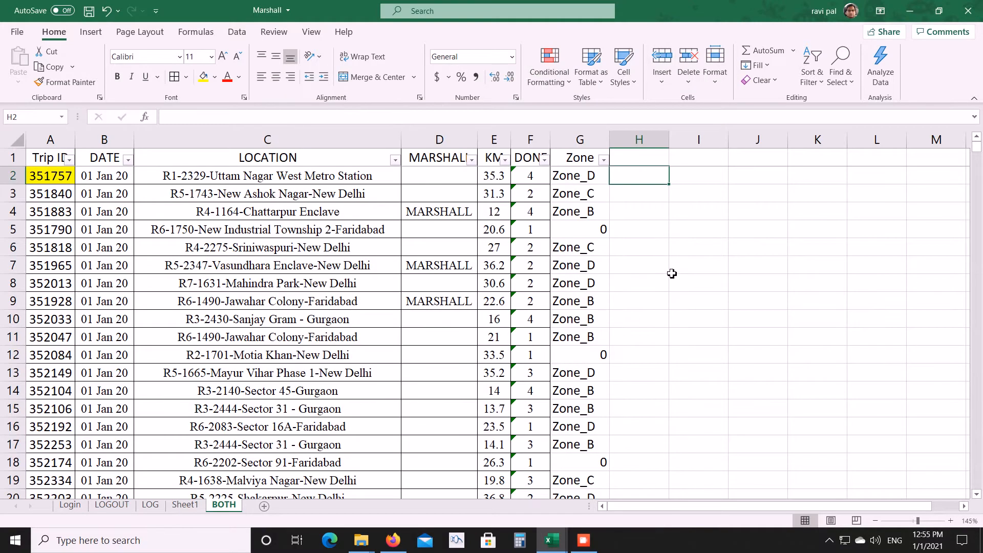
Compare the BOTH sheet's columns with the Billing Zone Name and Trip Status columns in the RBD 2 WORKING sheet.
key(alt+Tab)
key(alt+Tab)
key(alt+Tab)
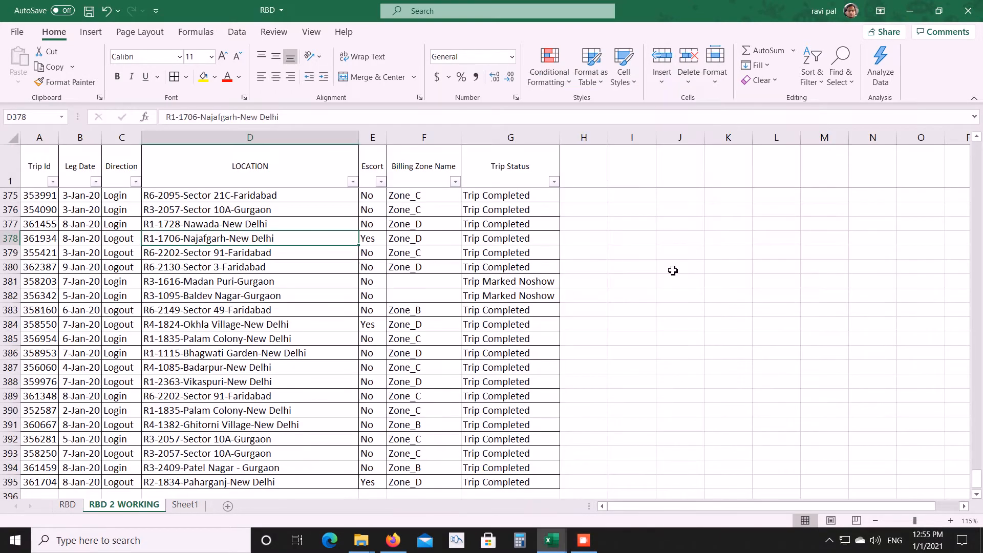
key(alt+Tab)
key(alt+Tab)
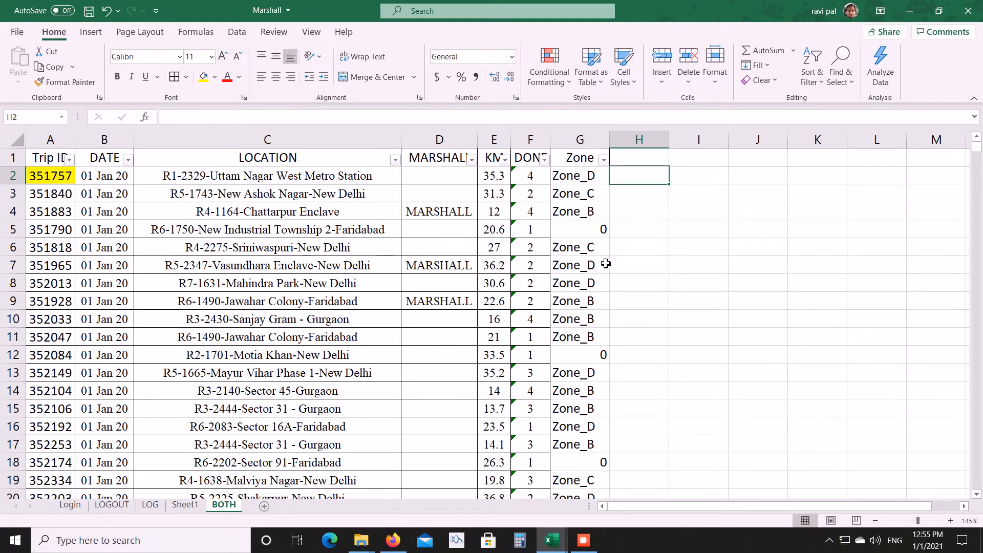
key(alt+Tab)
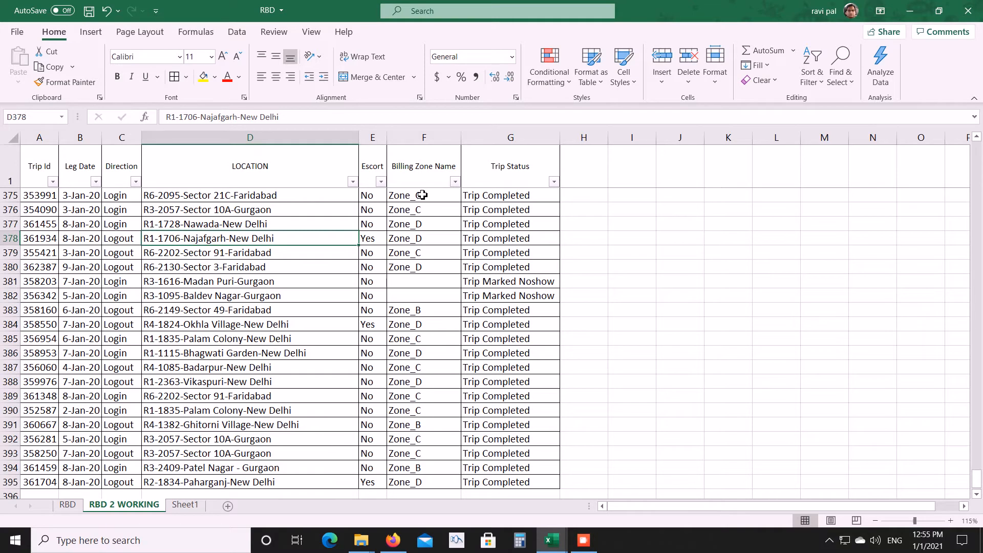
click(422, 195)
key(alt+Tab)
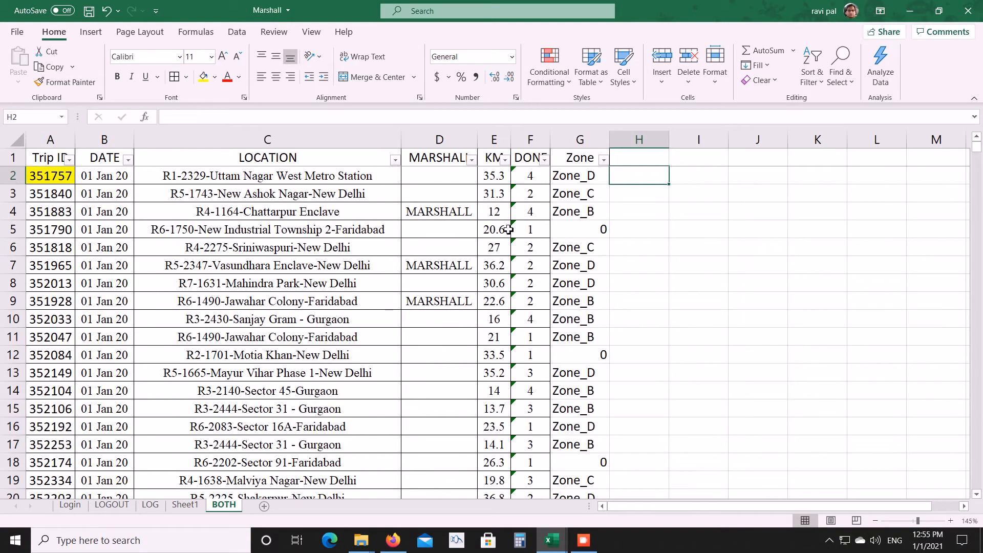
key(alt+Tab)
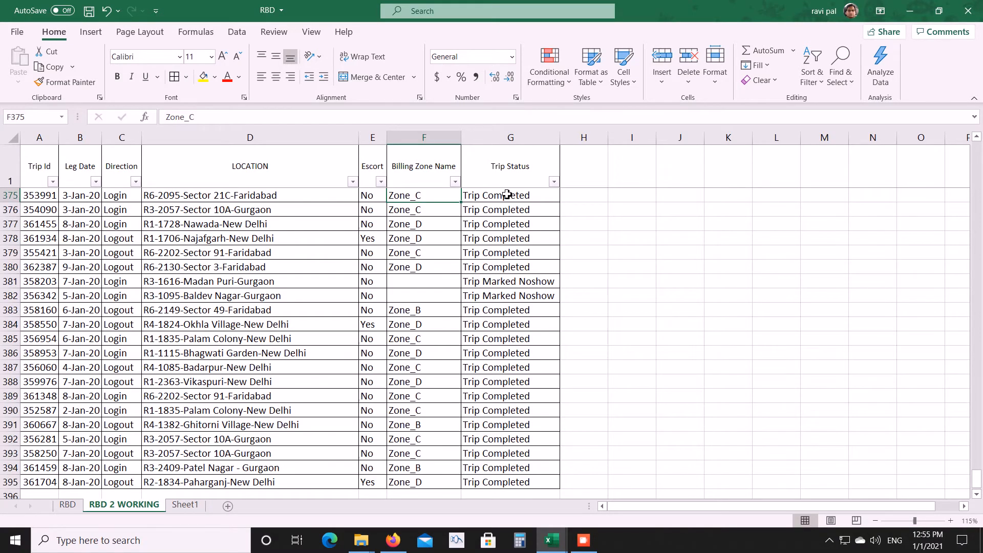
Add the header "Trip status" in cell H1 of the Marshall workbook's BOTH sheet.
key(alt+Tab)
click(646, 156)
text(Trip sta)
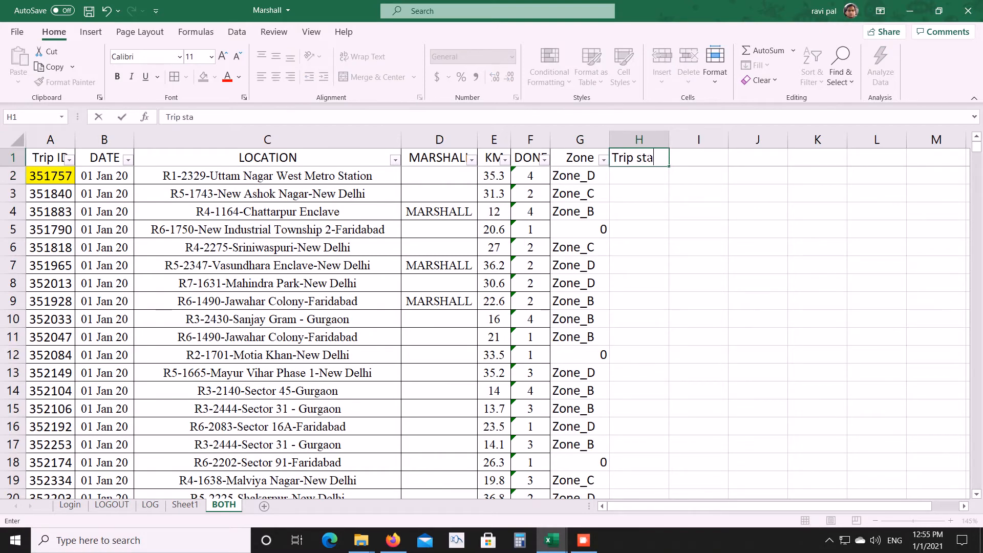
text(tus)
key(Return)
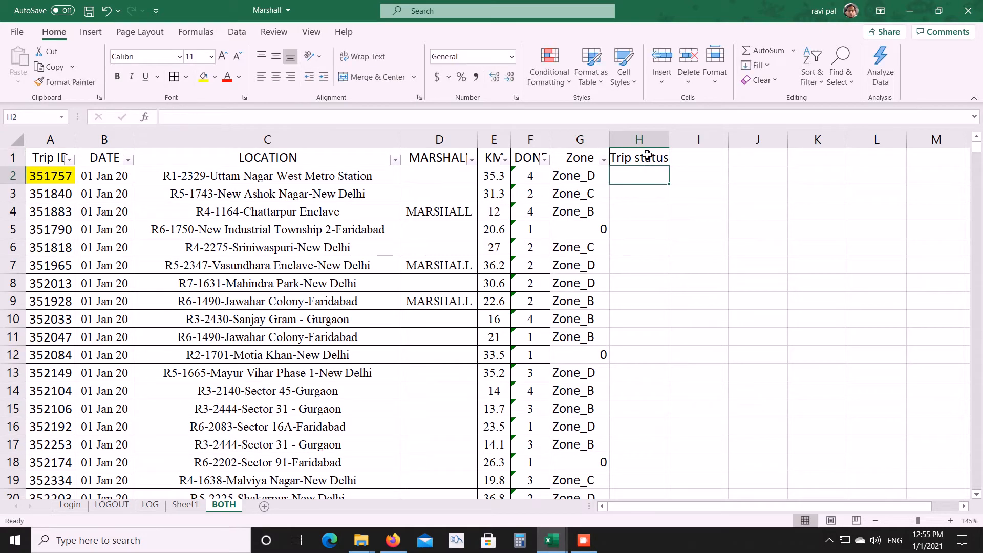
Start a VLOOKUP formula in H2 with the Trip ID in A2 as the lookup value.
text(=)
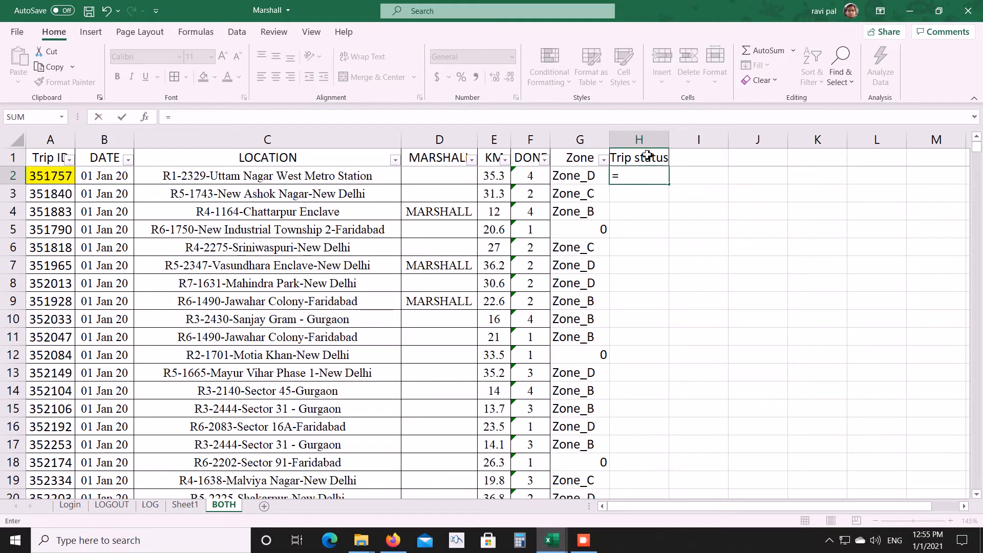
text(vl)
key(Tab)
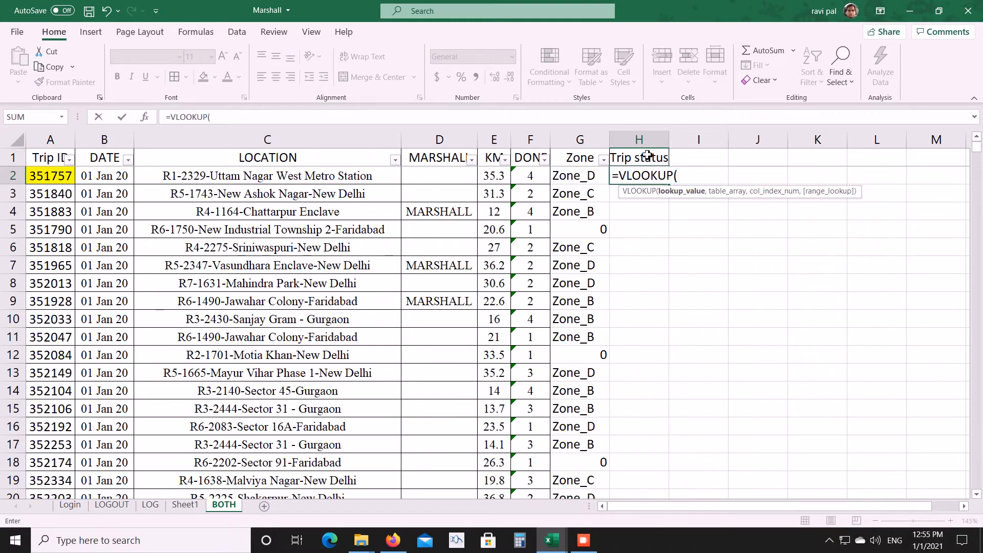
key(Left)
key(Left)
key(Left)
key(Left)
key(Left)
key(Left)
key(Left)
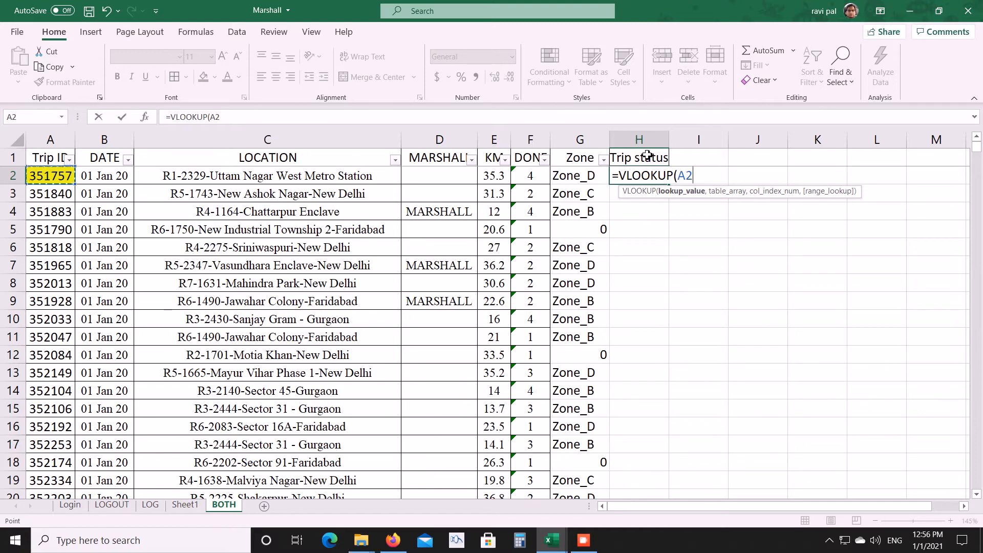
text(,)
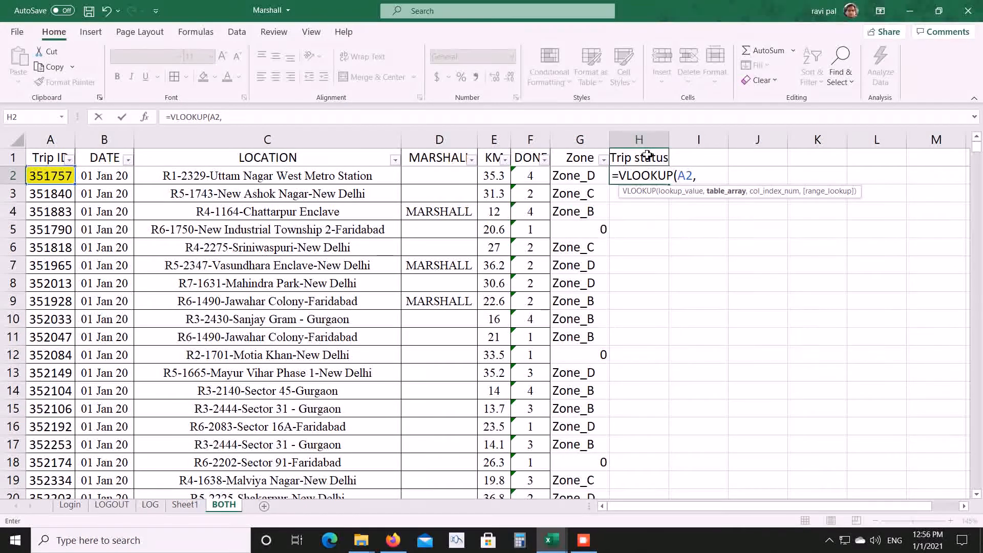
Use the range A2:G395 of the RBD 2 WORKING sheet in the RBD workbook as the VLOOKUP table array.
key(ctrl+Tab)
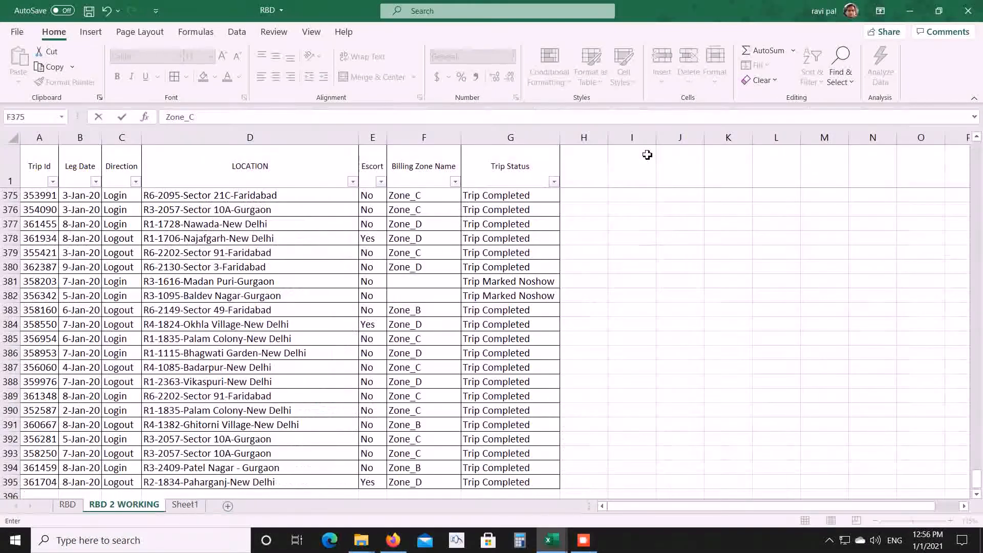
key(ctrl+Home)
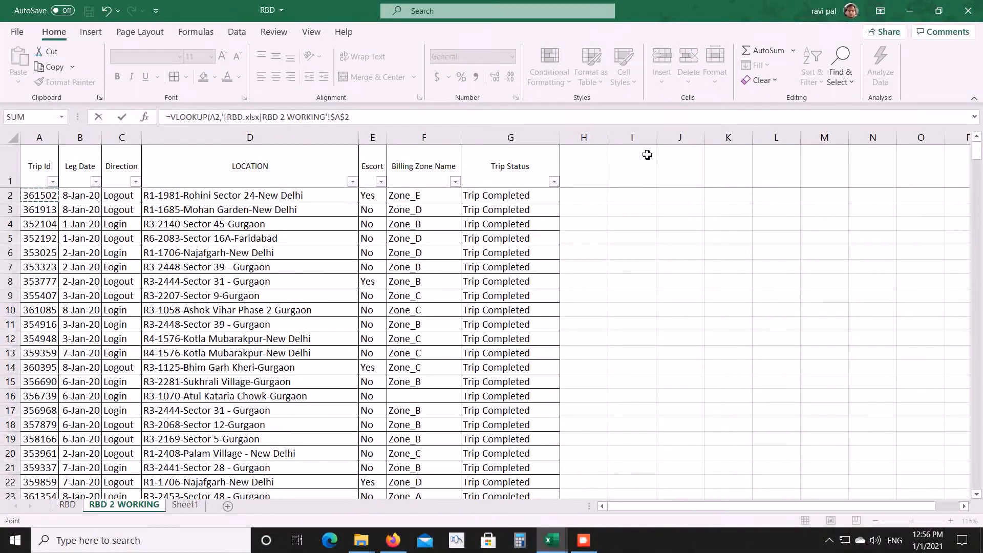
key(shift+Right)
key(shift+Right)
key(shift+Right)
key(shift+Right)
key(shift+Right)
key(shift+Right)
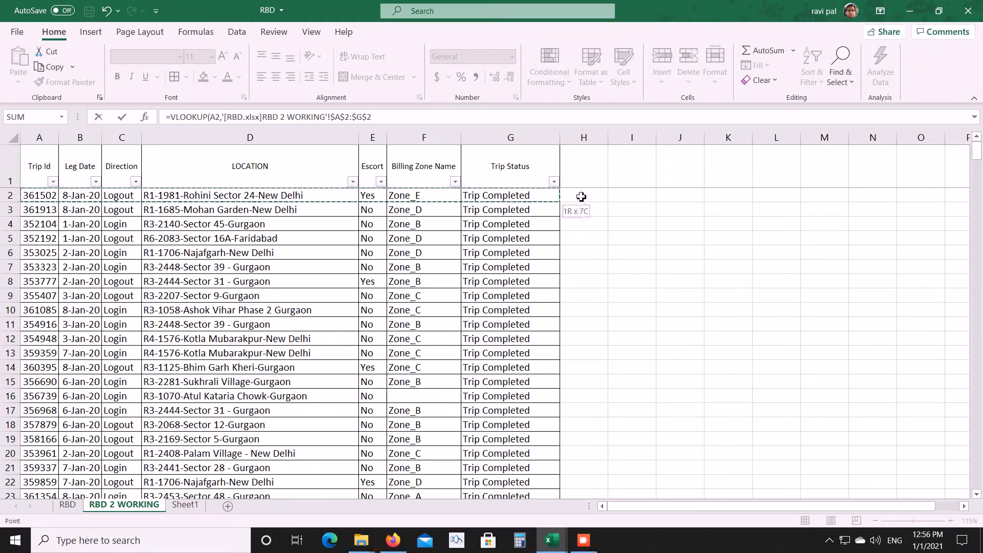
key(ctrl+shift+Down)
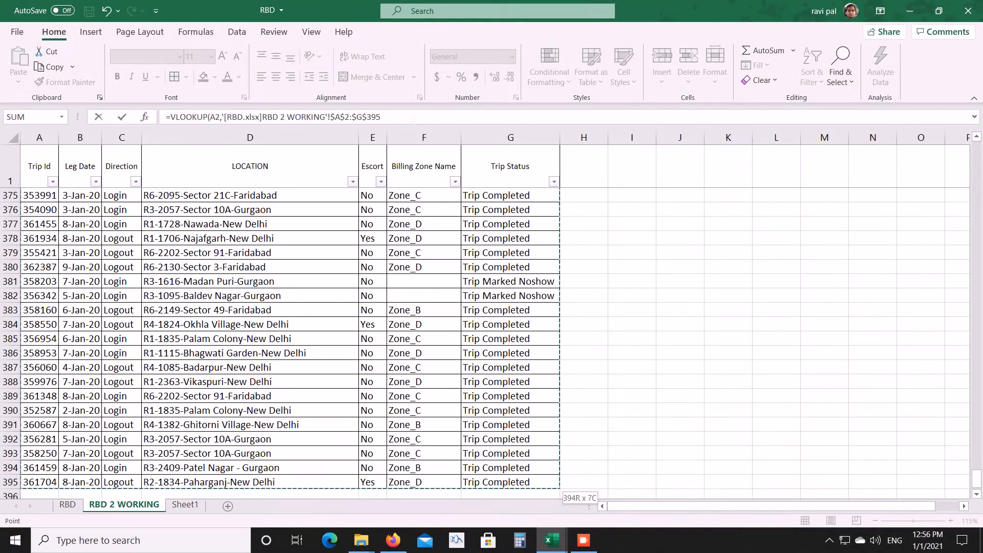
Complete the VLOOKUP with column index 7 and 0 for an exact match, and enter the formula.
key(F2)
text(,)
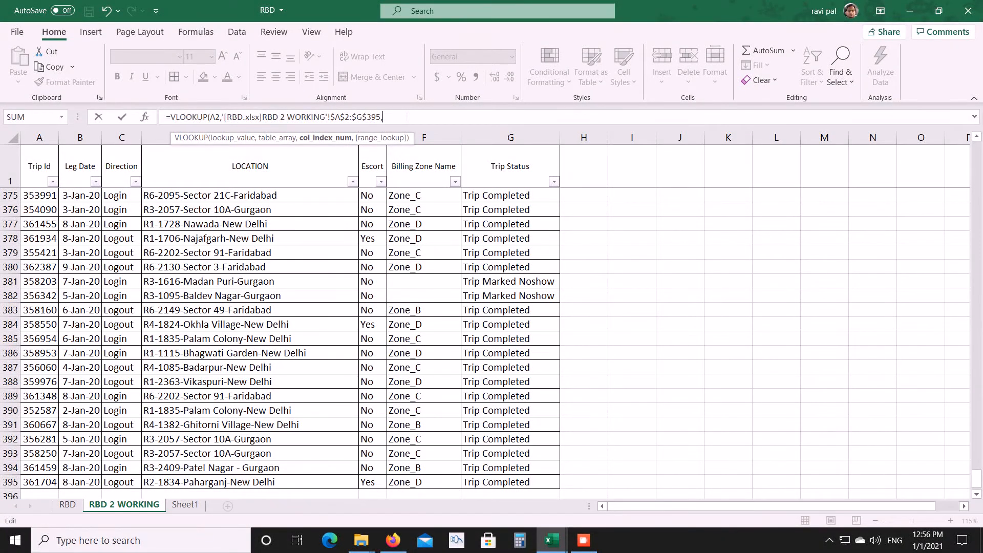
text(7,)
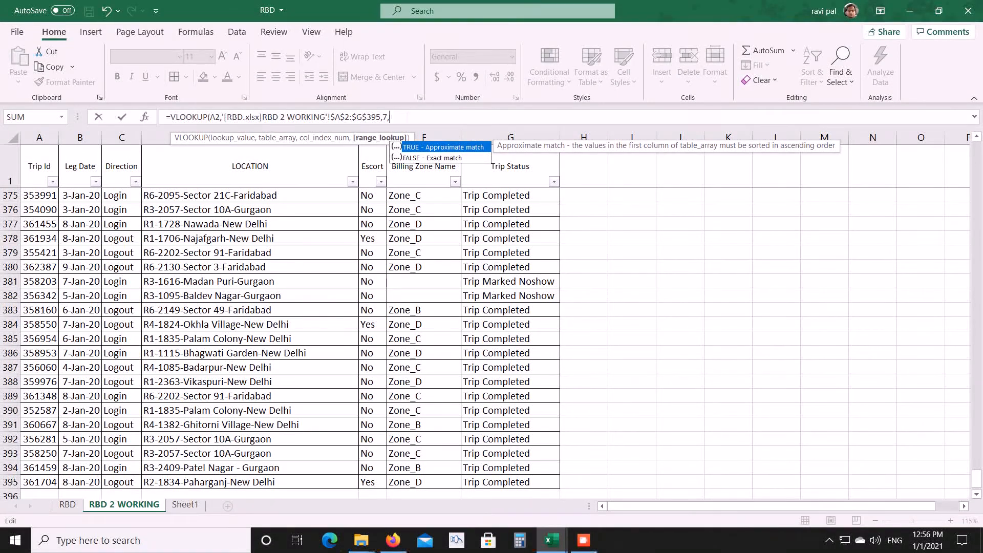
text(0)
key(Return)
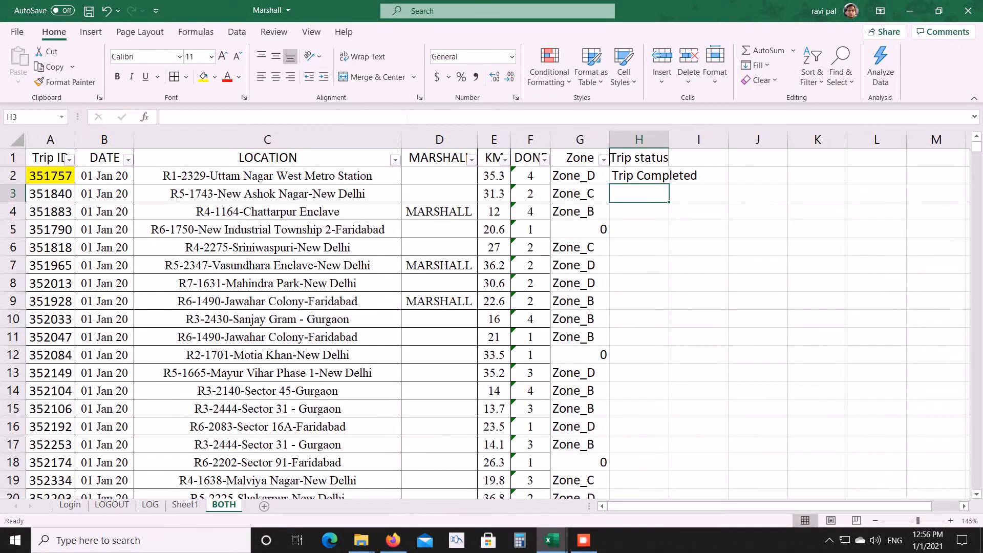
Copy the Trip status formula from H2 down the column to row 396.
key(Up)
key(ctrl+c)
key(Left)
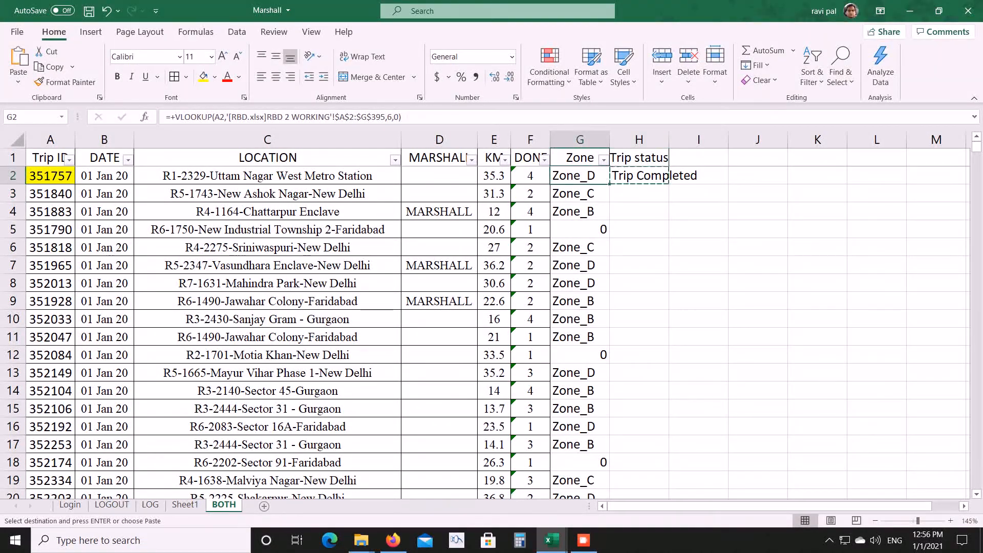
key(ctrl+Down)
key(Right)
key(ctrl+shift+Up)
key(shift+Down)
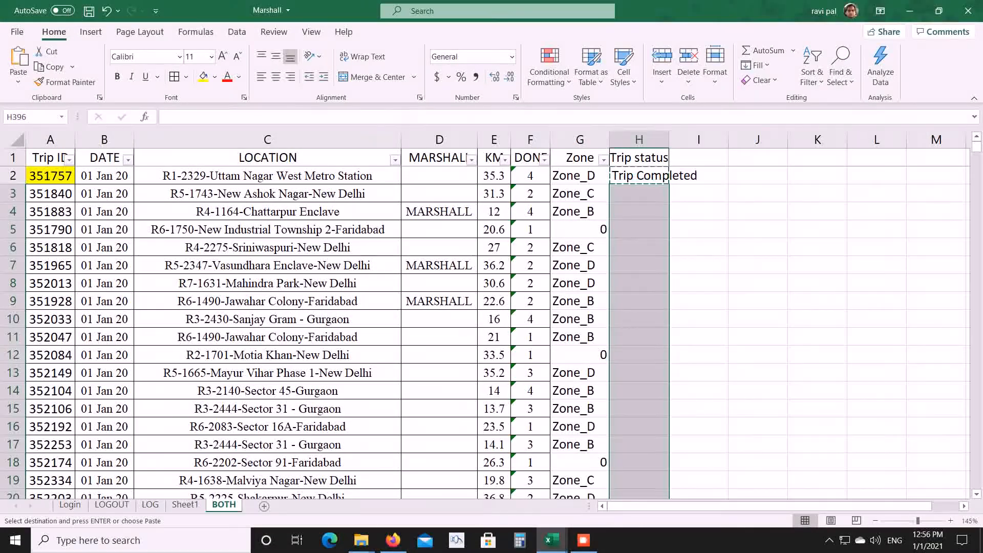
key(Return)
key(ctrl+Up)
key(Down)
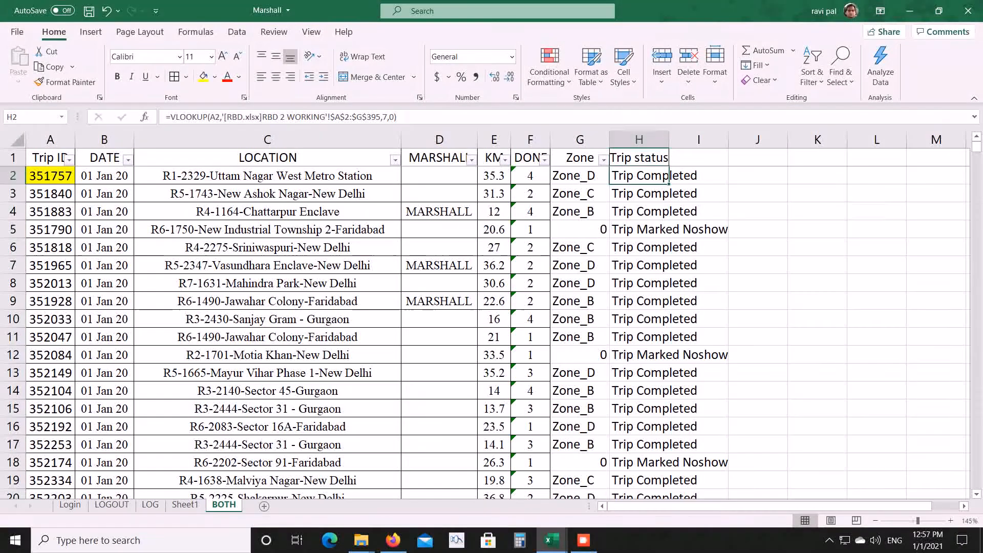
Undo the last paste of the Trip status formula and go back to cell H2.
key(Up)
key(Down)
key(ctrl+z)
key(Down)
key(Up)
key(ctrl+Up)
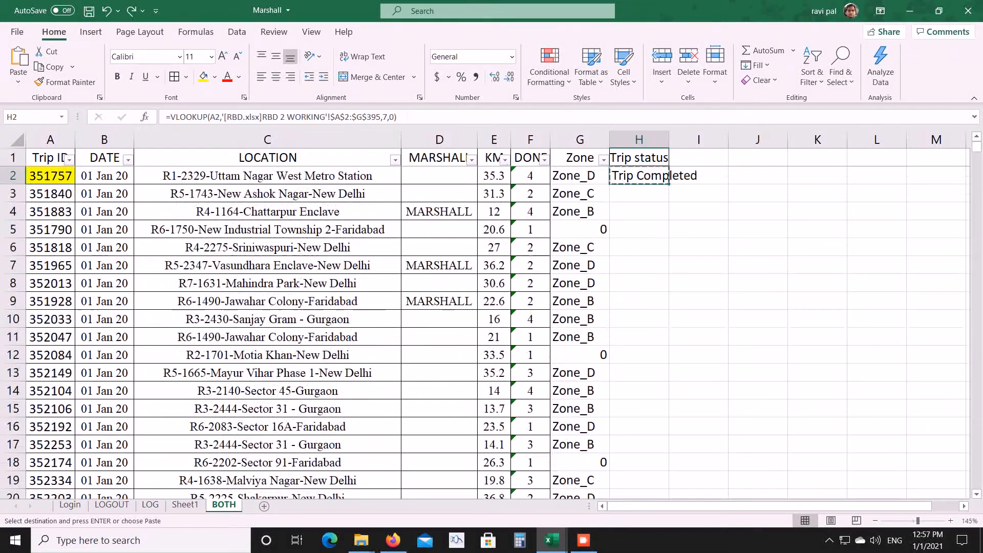
key(Up)
key(Down)
Copy H2's VLOOKUP formula again and paste it through H396, using the Zone column to find the last row.
mouse_move(668, 184)
mouse_down()
mouse_move(664, 238)
mouse_move(659, 185)
mouse_up()
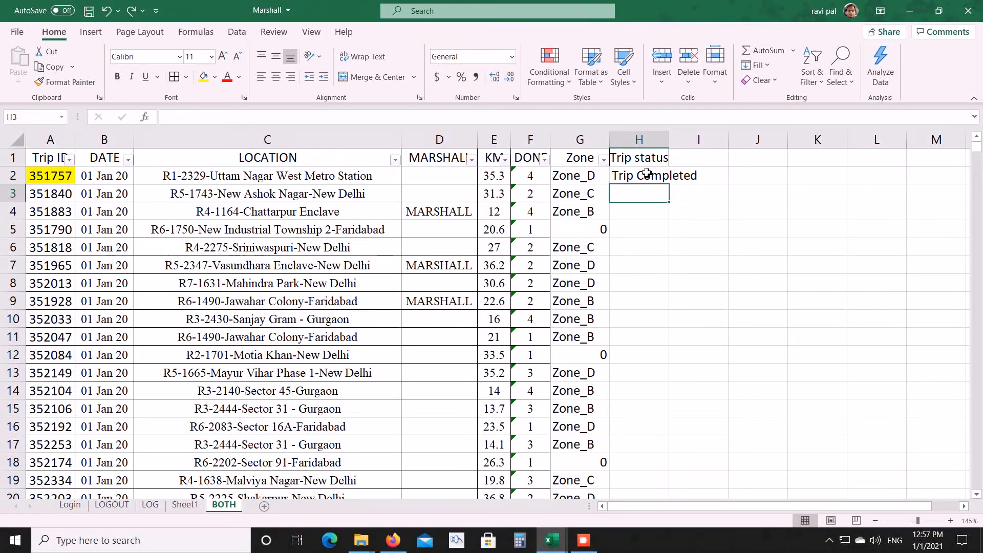
key(ctrl+c)
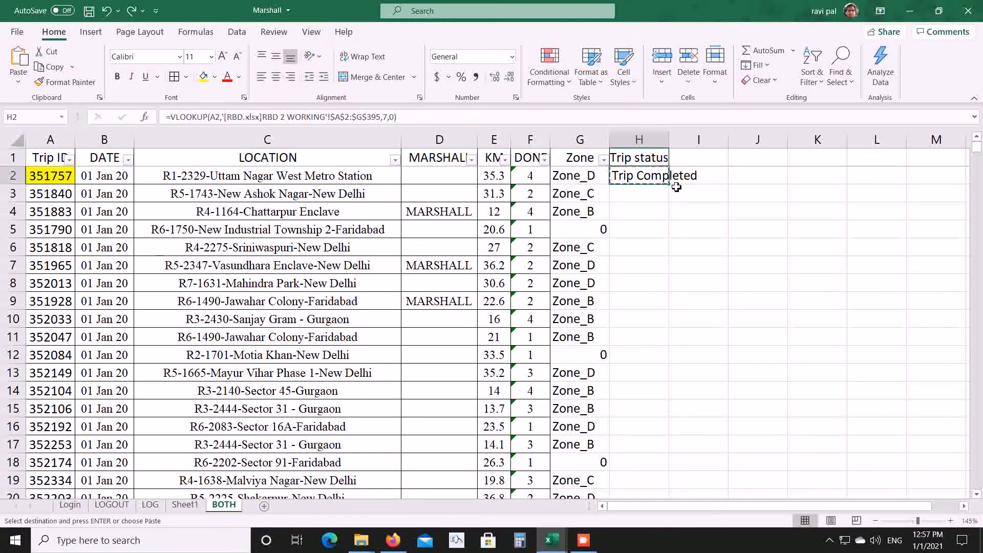
key(Left)
key(ctrl+Down)
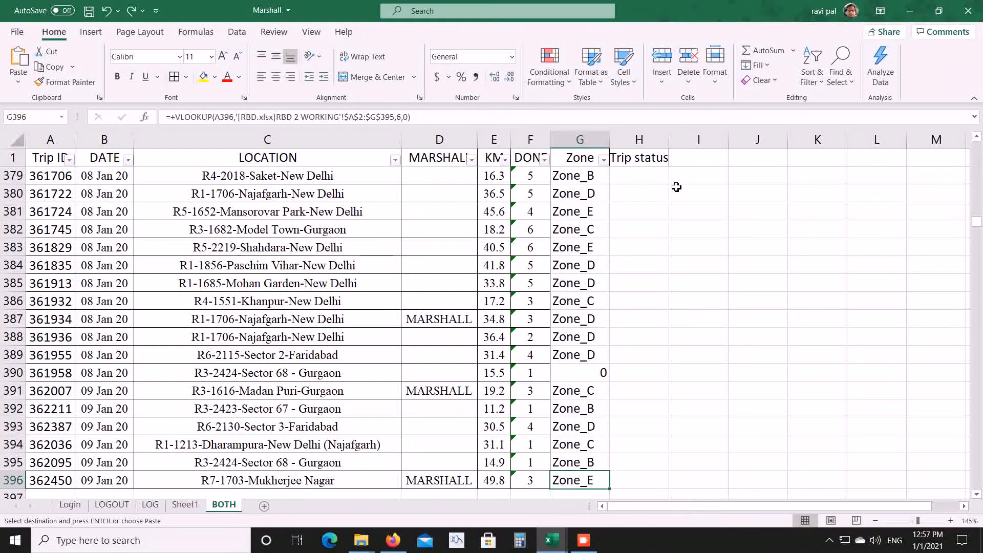
key(Right)
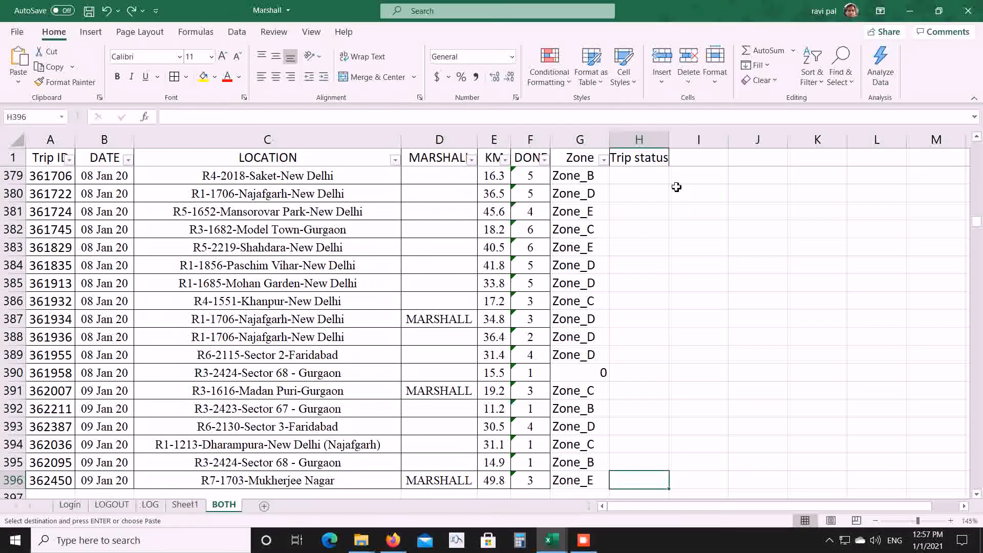
key(ctrl+shift+Up)
key(shift+Down)
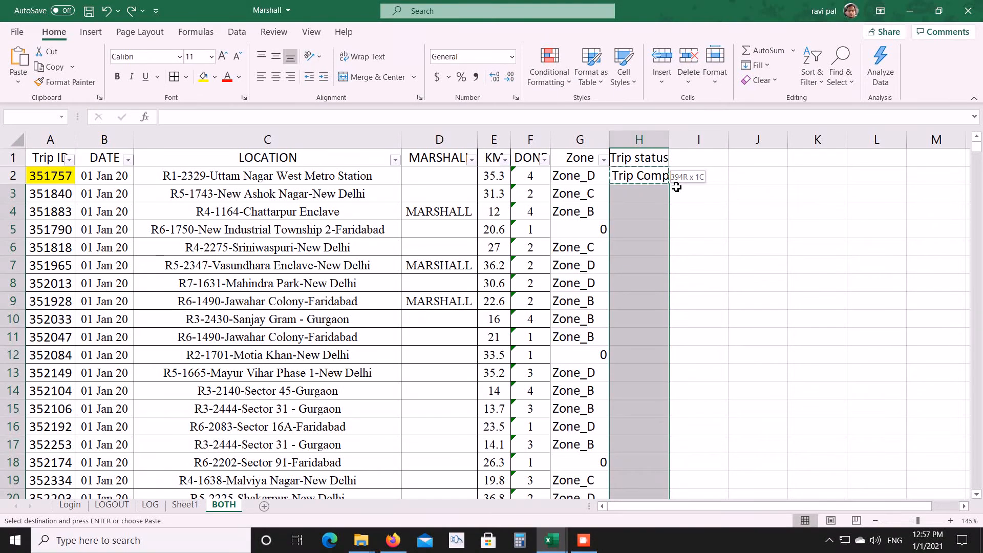
key(Return)
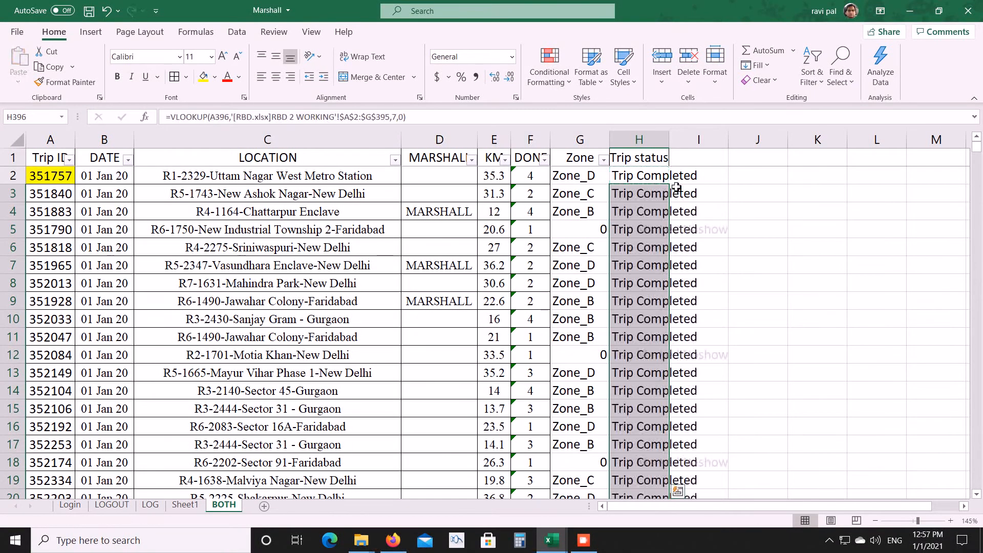
key(Down)
key(ctrl+Up)
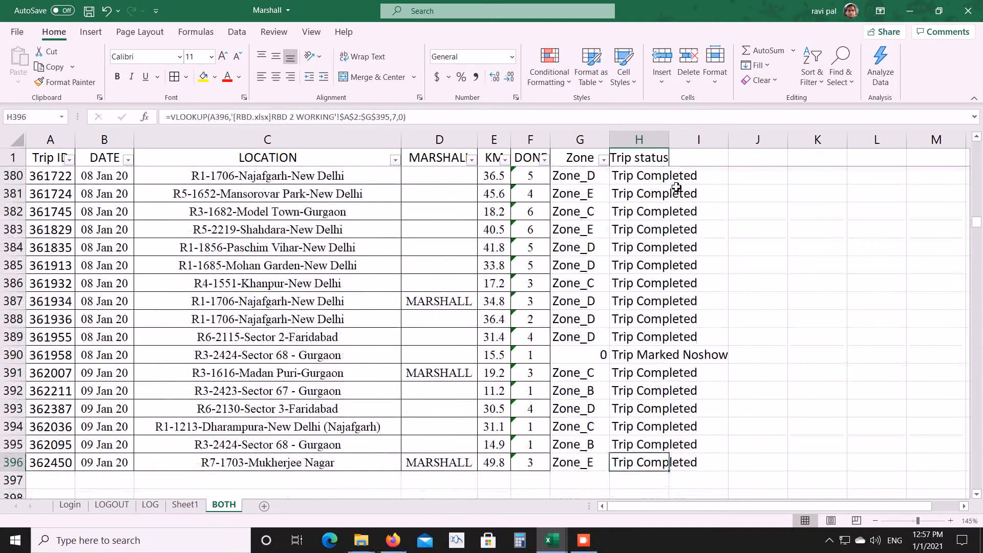
Review the first filled Trip status results below the header and glance at the RBD workbook's source data before returning to Marshall.
key(ctrl+Up)
key(Down)
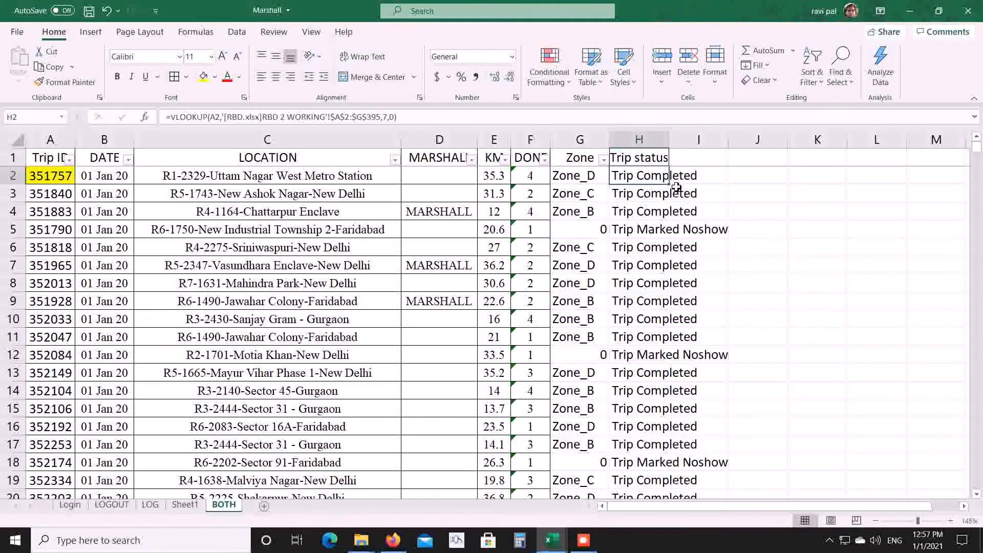
key(Down)
key(Up)
key(Up)
key(Down)
key(Down)
key(Down)
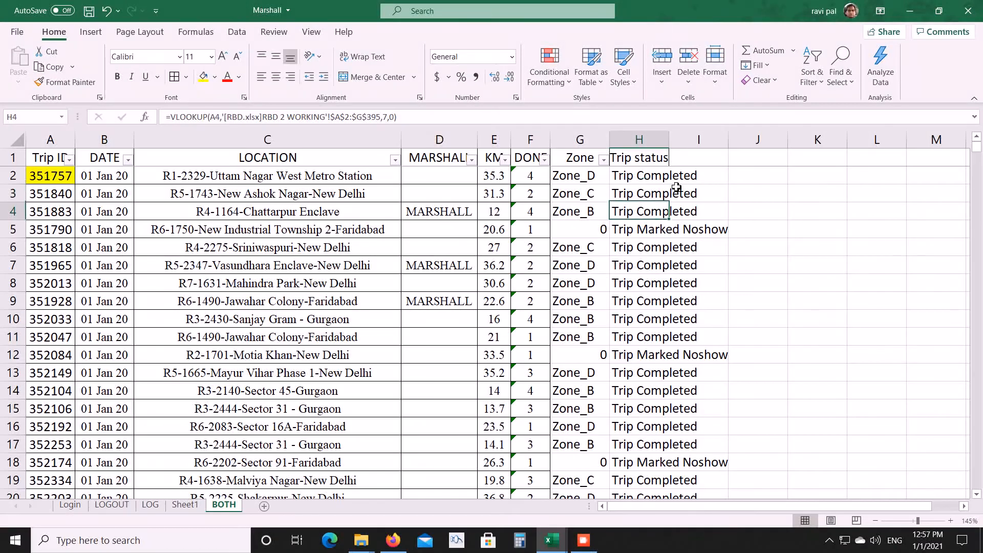
key(Up)
key(Up)
key(alt+Tab)
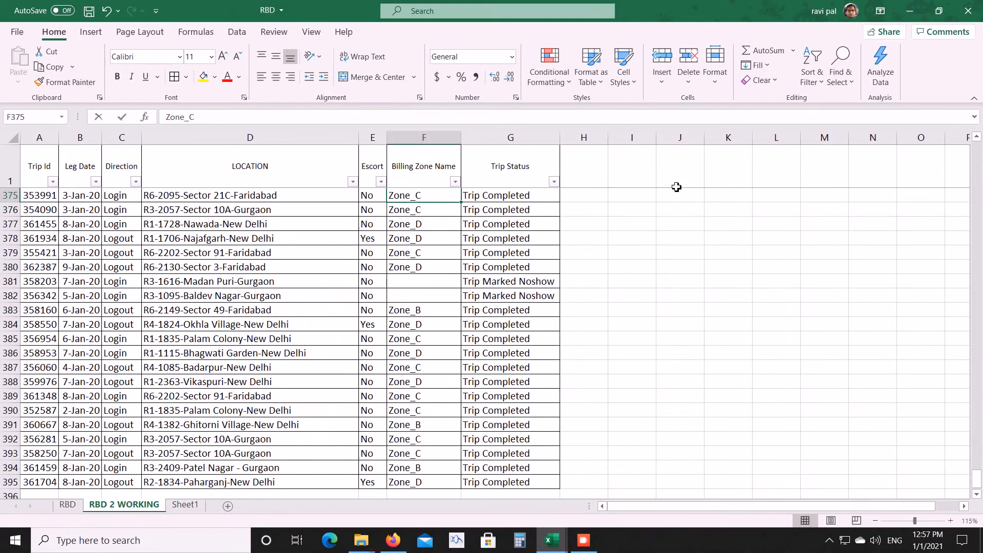
key(alt+Tab)
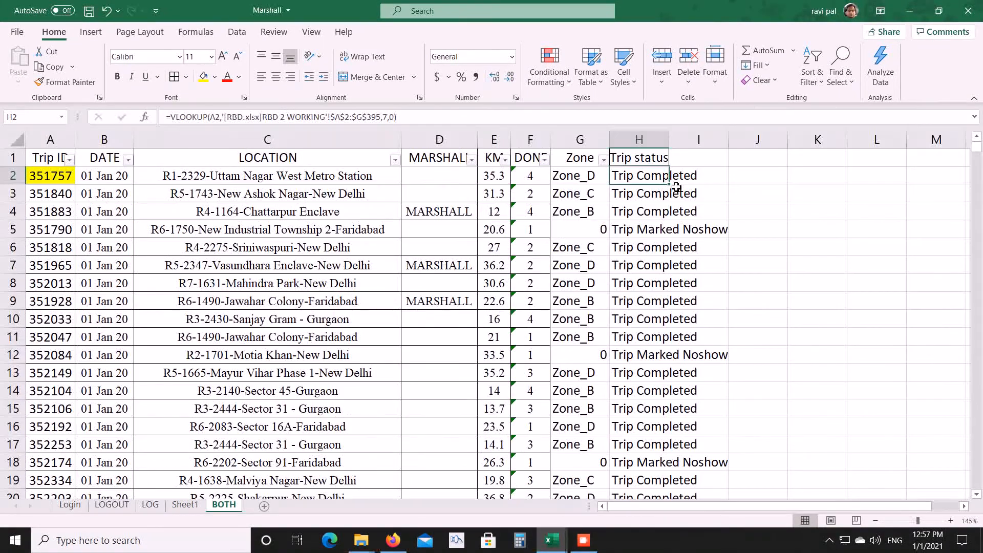
Remove the header row's AutoFilter and reapply it so that it also covers the Trip status column.
key(Up)
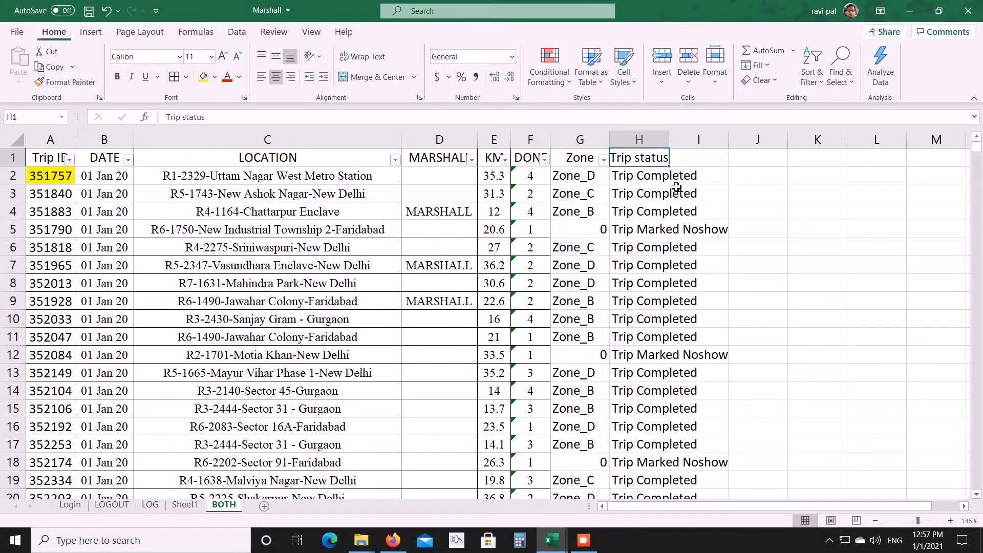
key(alt+d)
key(f)
key(f)
key(alt+d)
key(f)
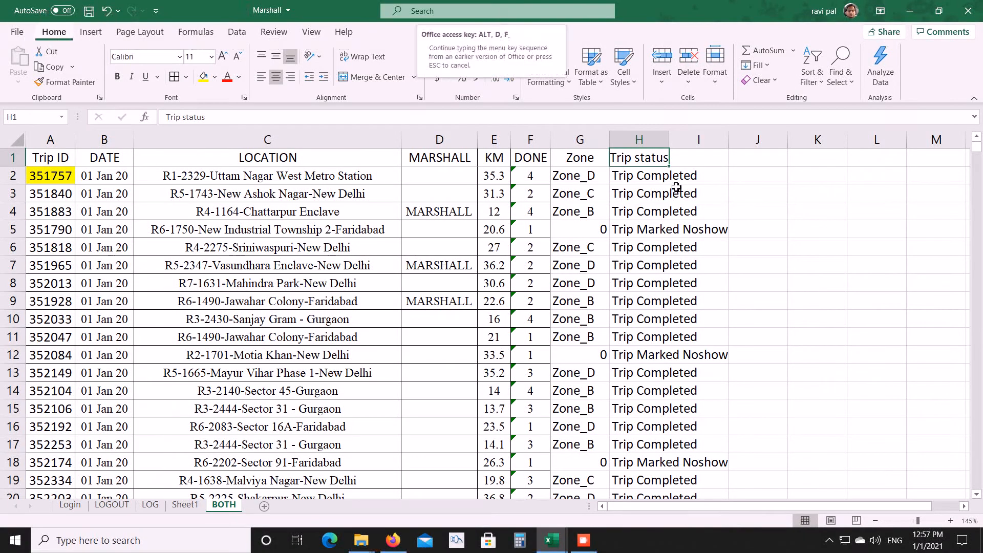
key(f)
key(Down)
key(Up)
Filter the Trip status column to only #N/A and select the Zone cell of the filtered row.
key(alt+Down)
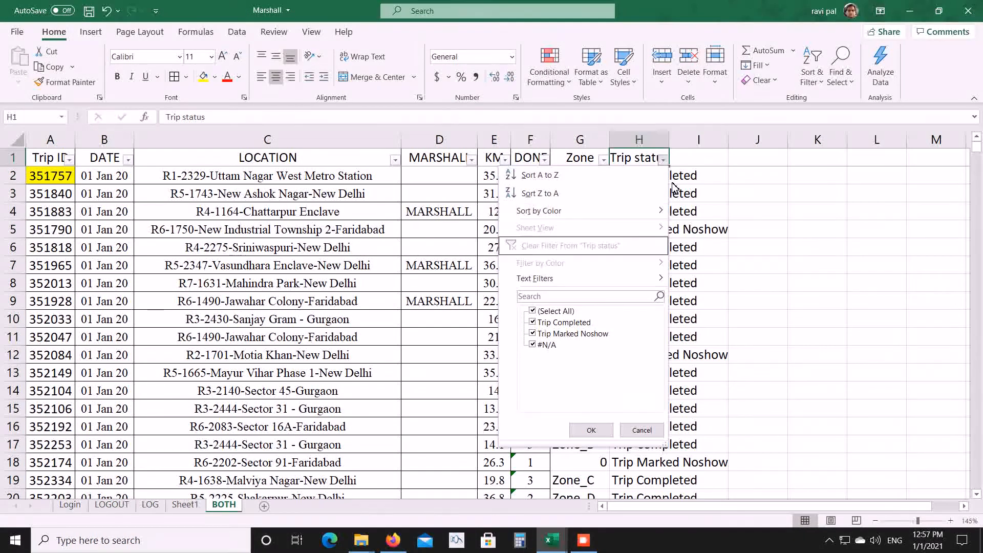
key(Down)
key(Down)
key(Down)
key(Down)
key(space)
key(Down)
key(Down)
key(Down)
key(space)
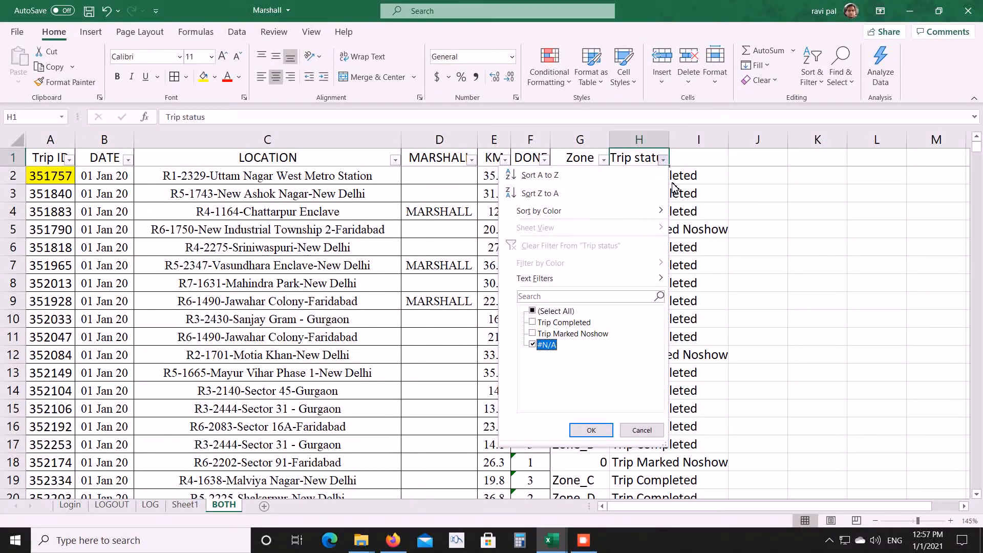
key(Return)
key(Down)
key(Left)
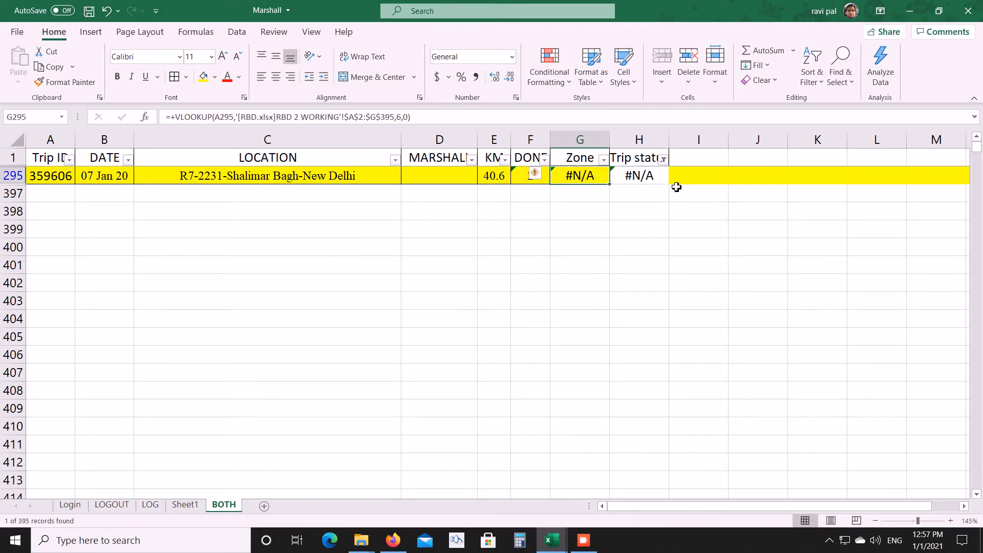